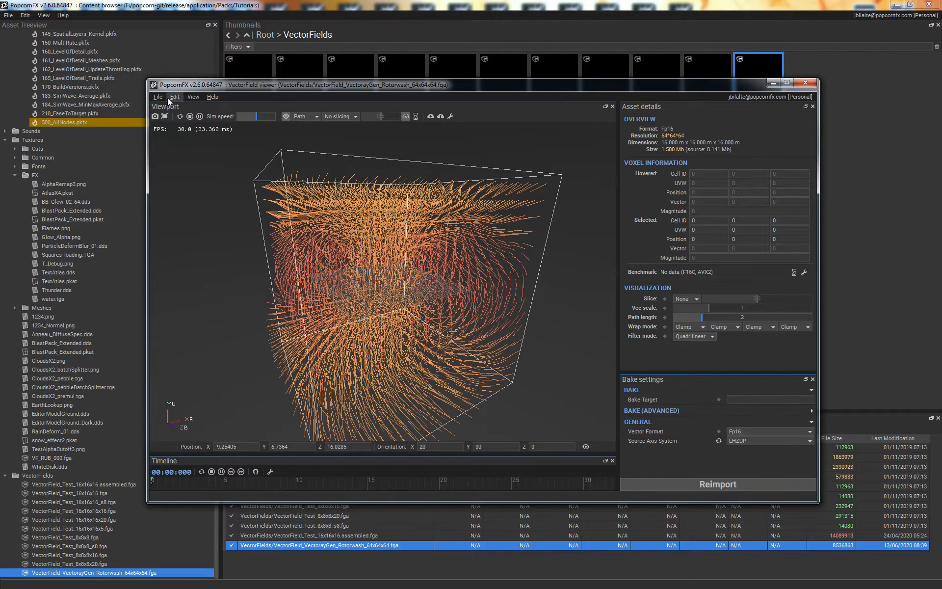
- Check the coordinate frame in the project's scene settings, and close the settings without changes
left_click(181, 96)
left_click(193, 108)
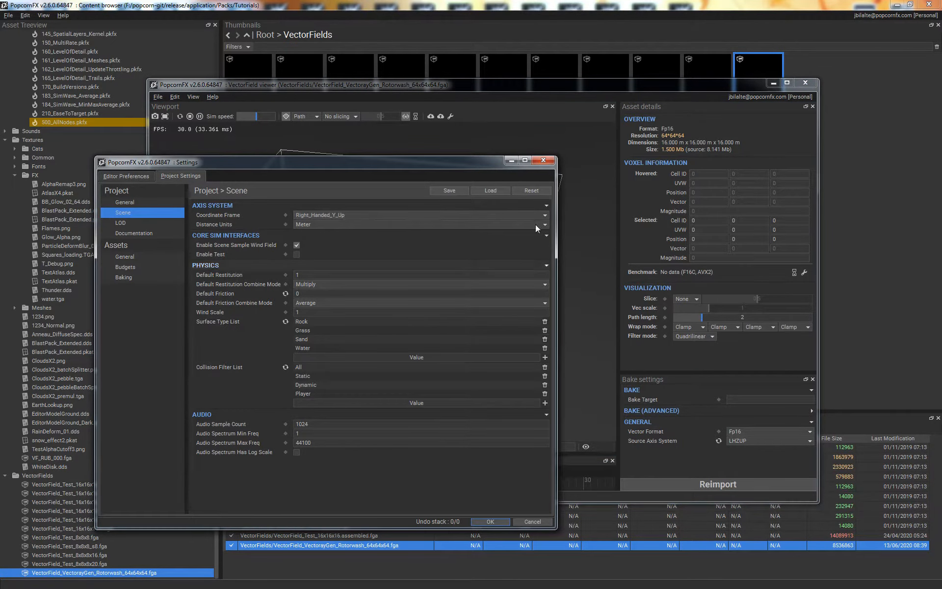
left_click(544, 159)
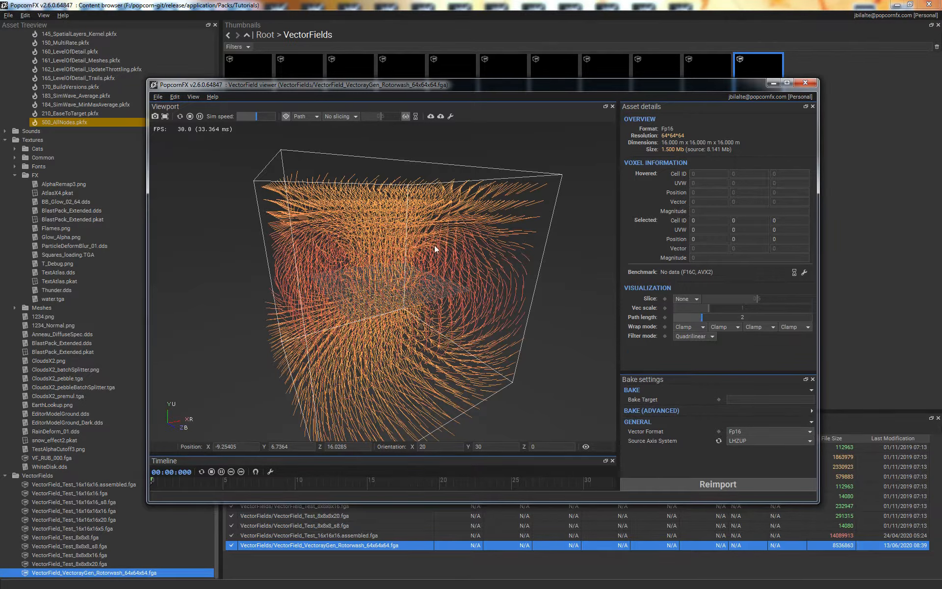
- Set the Rotorwash vector field's source axis system to LHZUP and reimport it
left_click(761, 442)
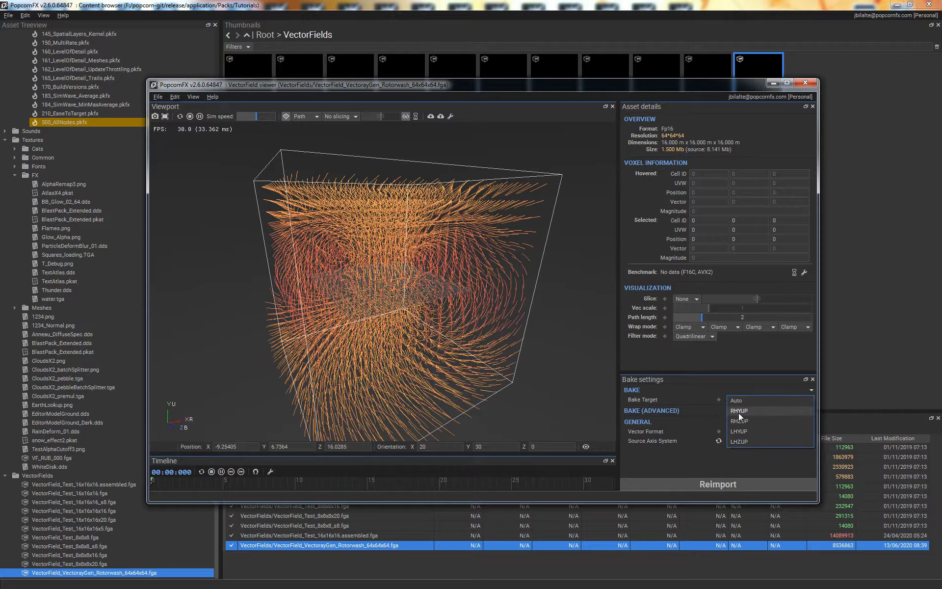
left_click(745, 441)
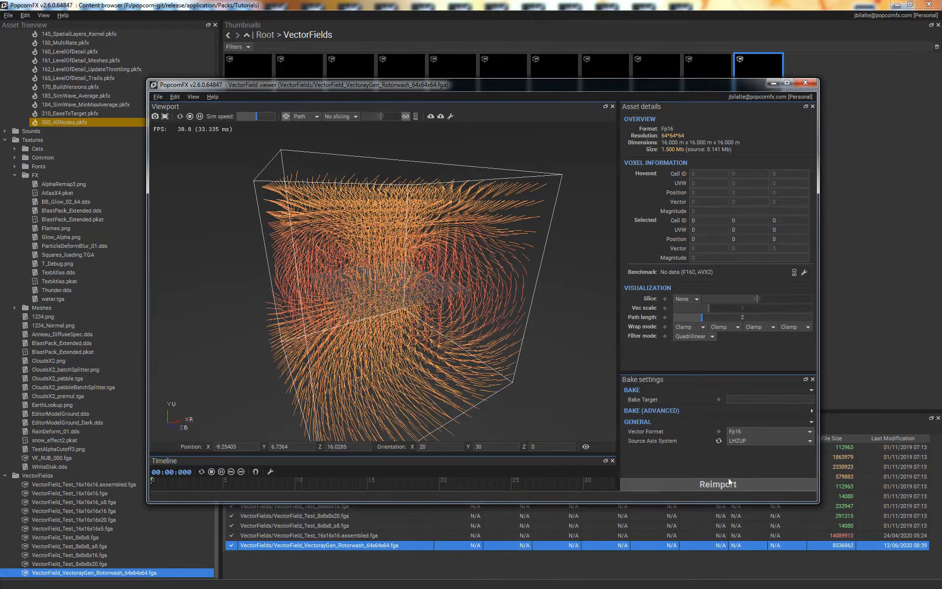
left_click(743, 480)
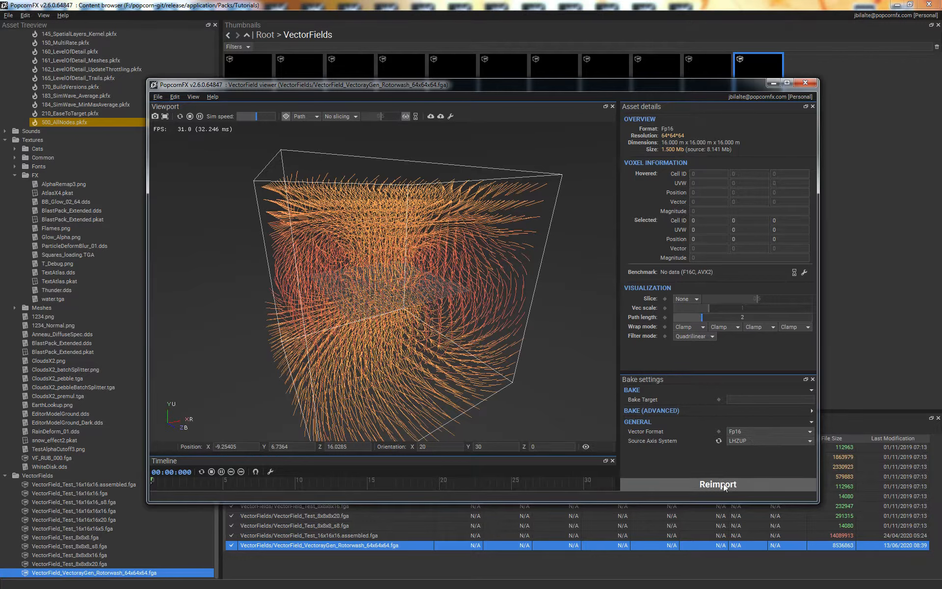
left_click(723, 484)
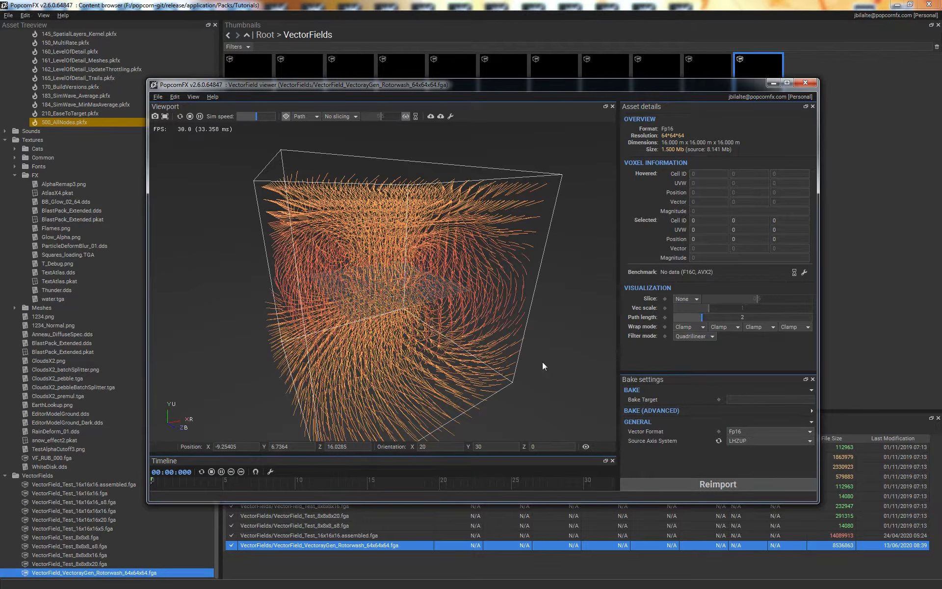
- Set the vector format in the bake settings to U8SN and reimport the vector field
left_click(754, 431)
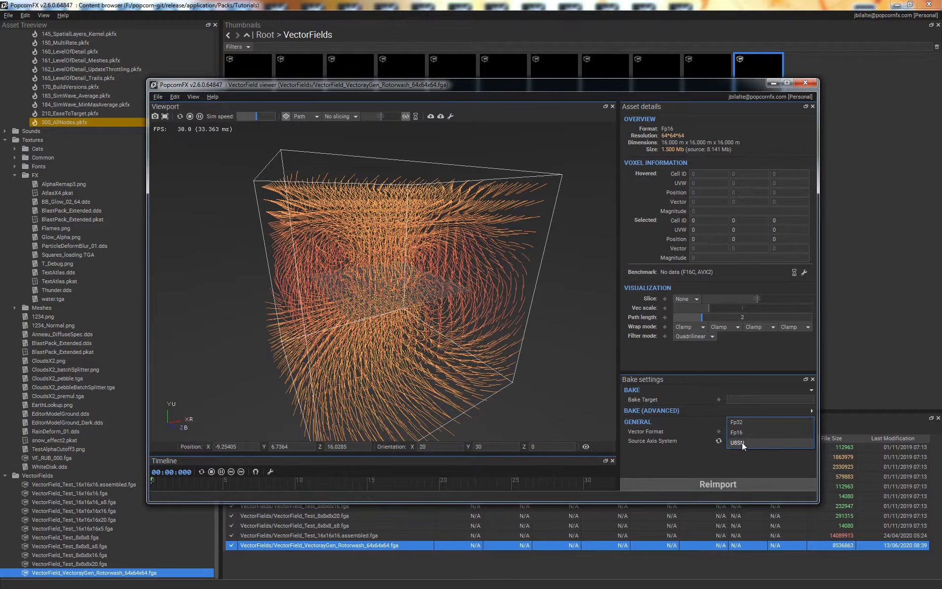
left_click(741, 443)
left_click(718, 485)
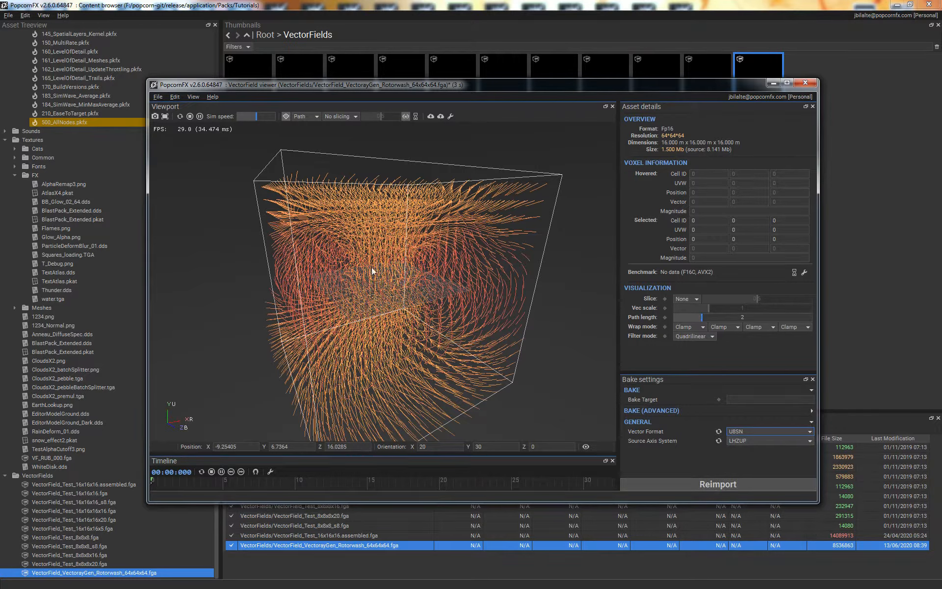
left_click(730, 486)
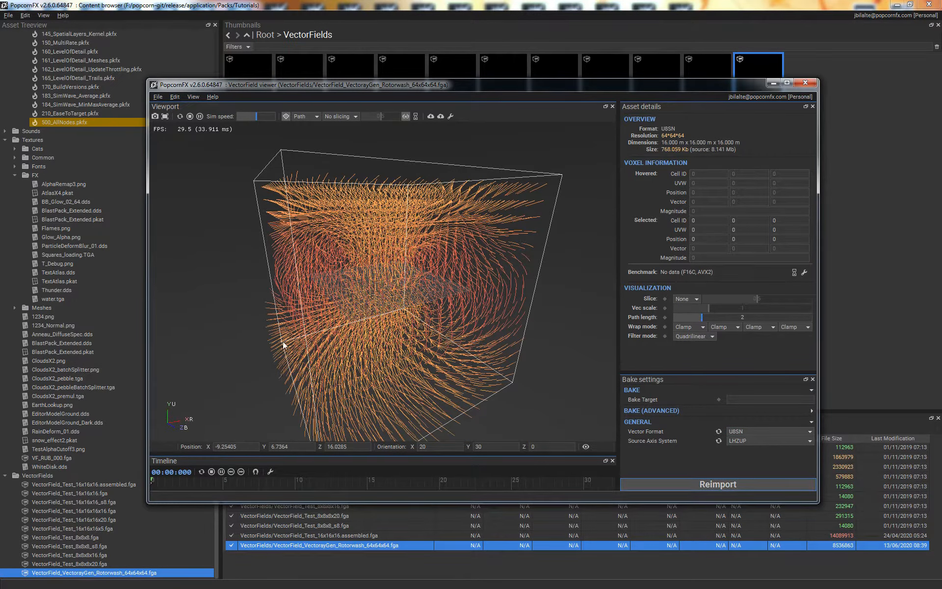
- Set the vector format back to Fp16 and reimport the vector field
left_click(746, 431)
left_click(737, 422)
left_click(729, 482)
- Slice the vector field display along the Z axis and view the slice from the front
left_click(336, 116)
left_click(339, 146)
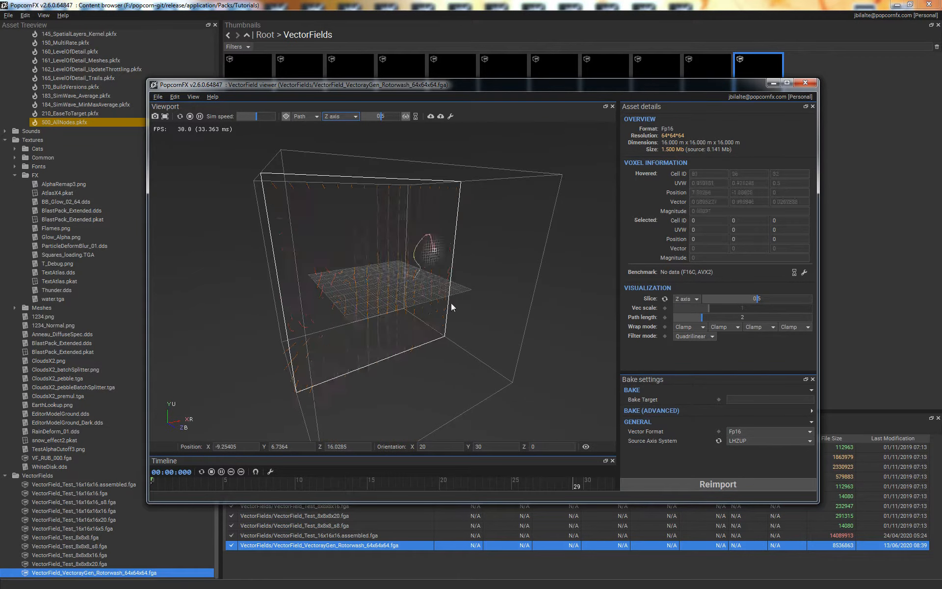
left_click_drag(460, 328, 334, 281, "alt")
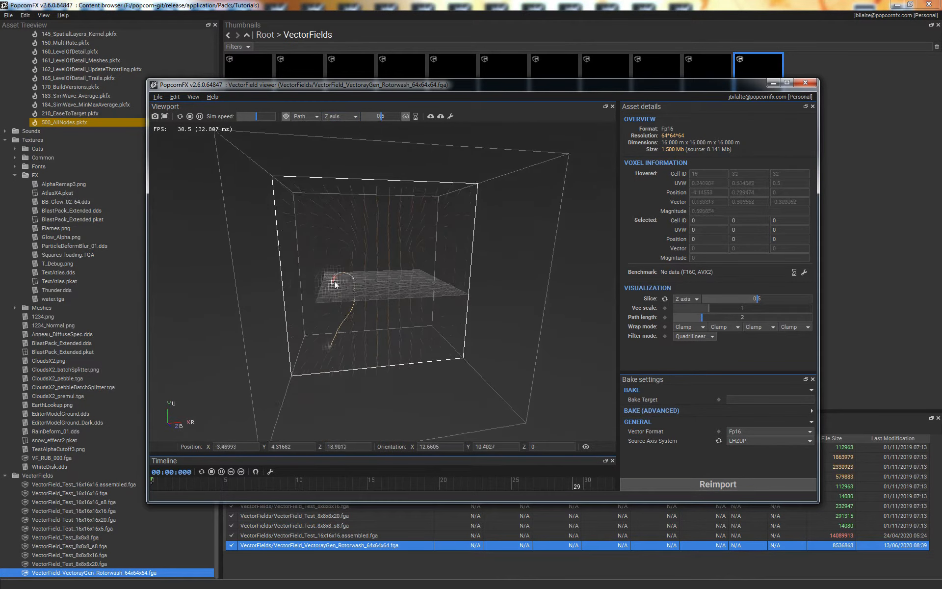
- Select a voxel in the upper part of the slice and examine the lower end of its path up close
left_click(345, 237)
left_click_drag(346, 237, 342, 368, "alt")
right_click_drag(340, 364, 427, 417)
scroll(354, 384, "up", 5)
left_click_drag(427, 417, 471, 290, "alt")
scroll(478, 260, "up", 3)
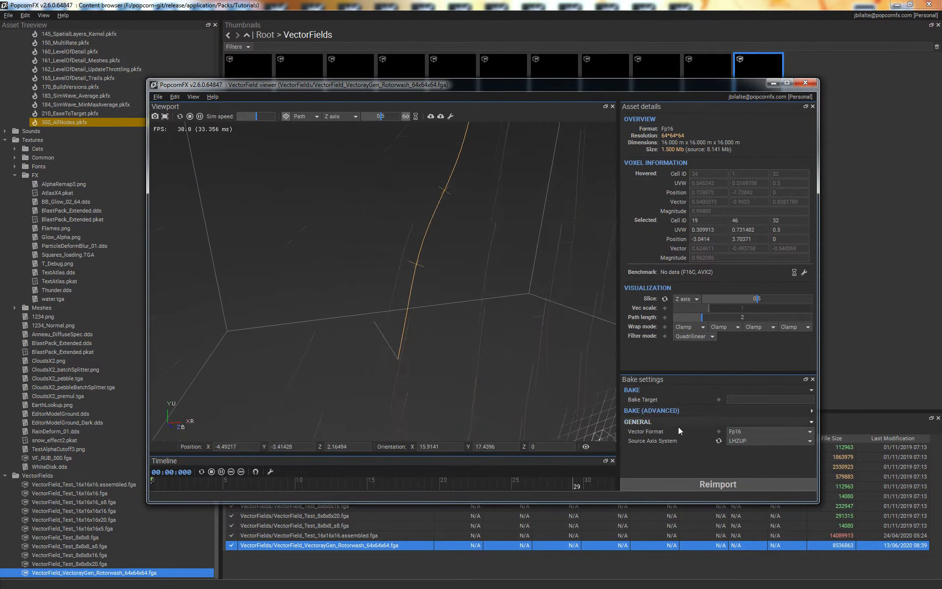
- Switch the vector format to U8SN and reimport the vector field to compare the selected voxel's path
left_click(747, 484)
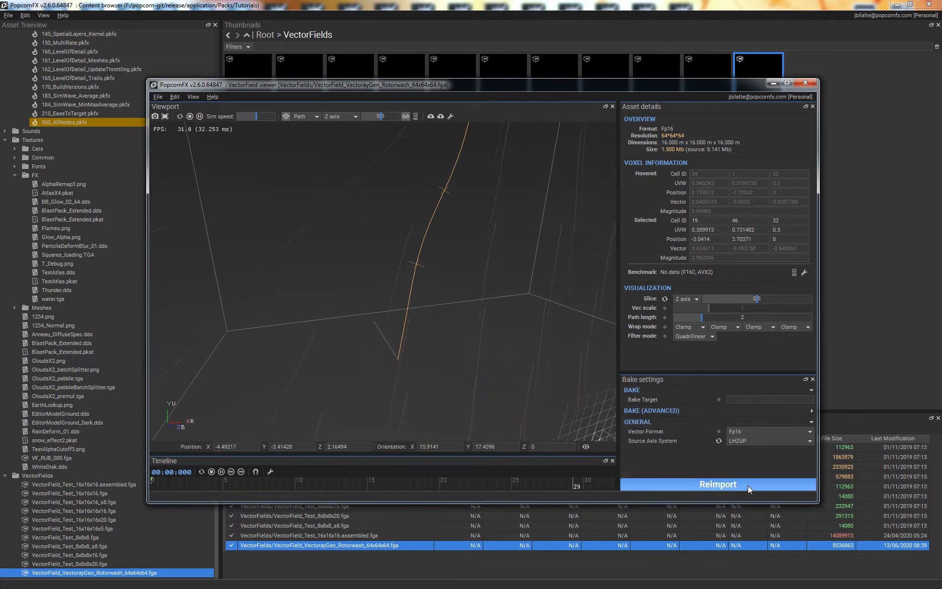
left_click(755, 431)
left_click(750, 443)
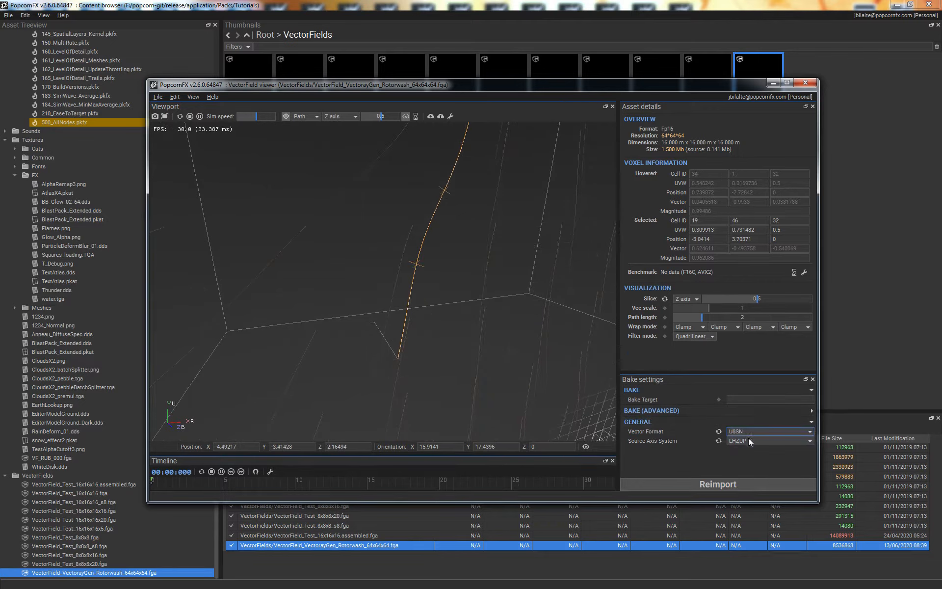
left_click(722, 485)
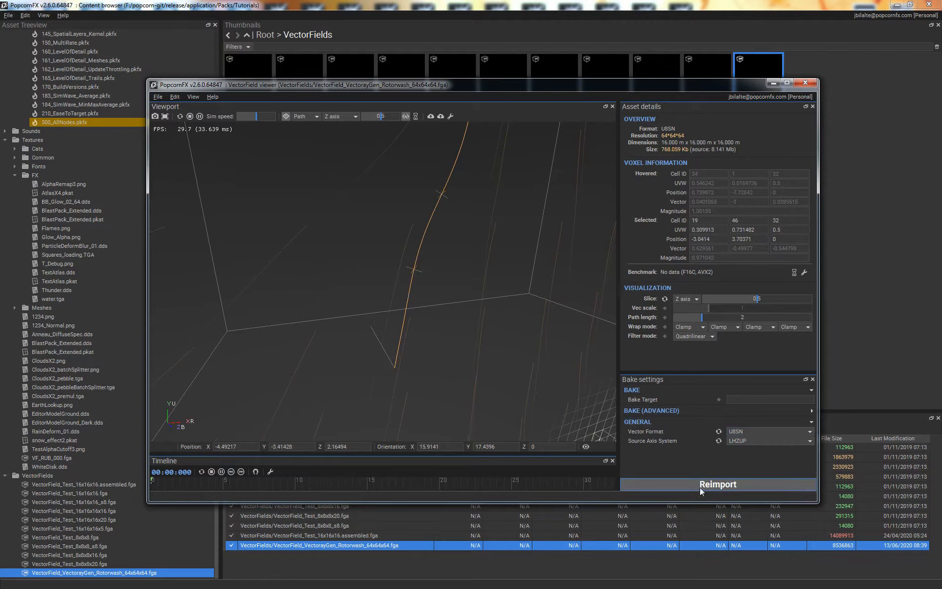
- Return the vector format to Fp16 and reimport the vector field for comparison
left_click(754, 432)
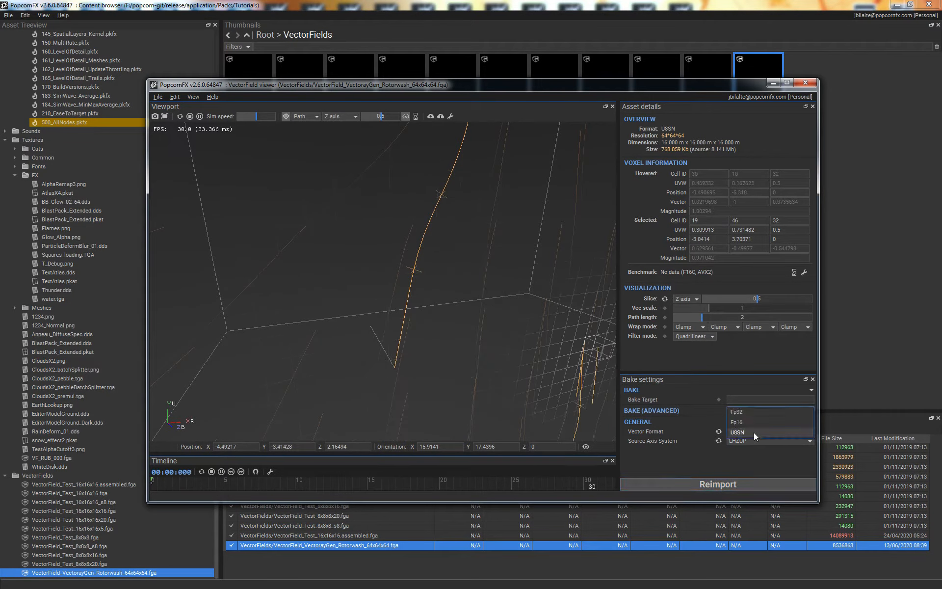
left_click(752, 422)
left_click(753, 484)
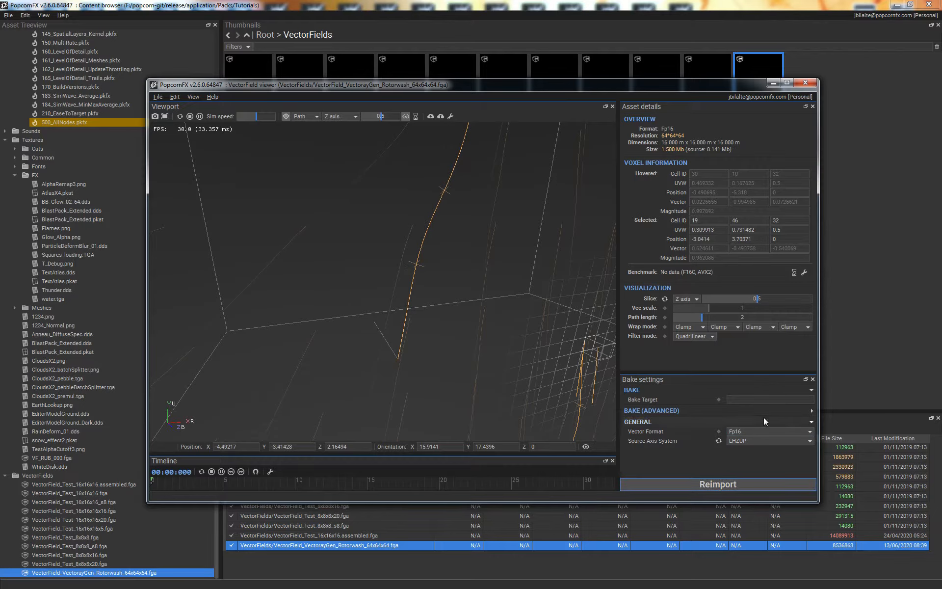
- Frame the whole slice in the viewport and clear the voxel selection
scroll(414, 287, "up", 3)
scroll(520, 217, "down", 6)
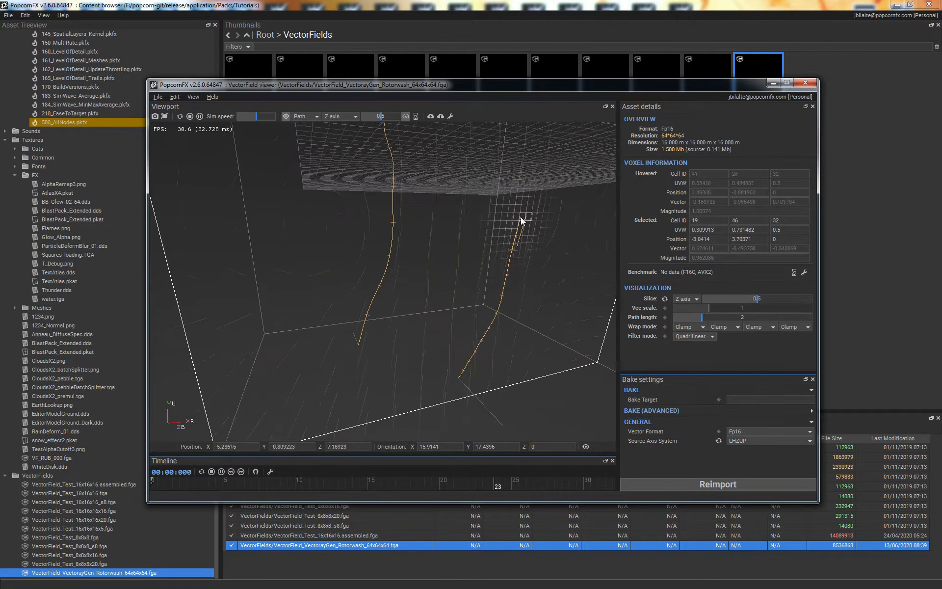
middle_click_drag(492, 194, 494, 296)
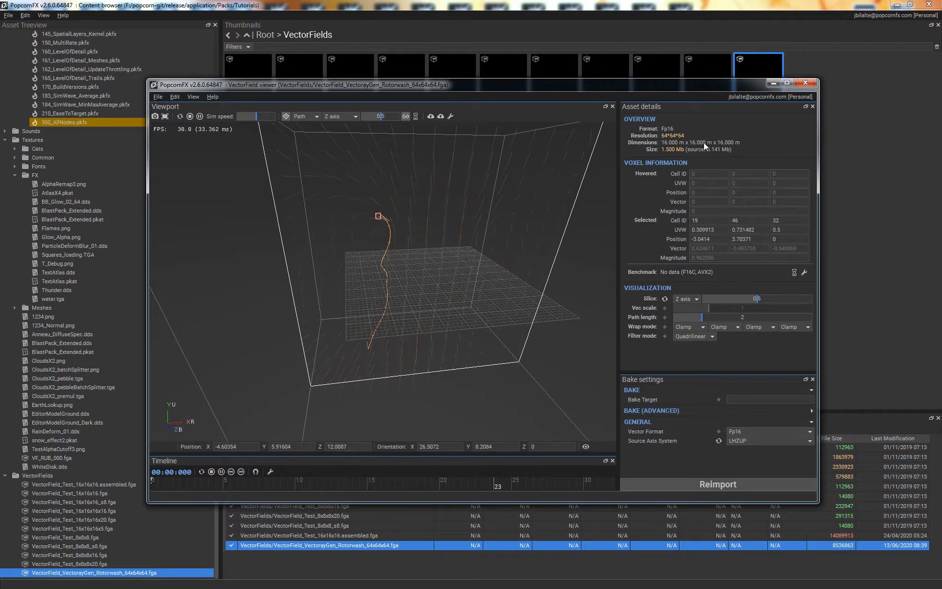
left_click_drag(546, 426, 461, 397)
scroll(466, 263, "down", 5)
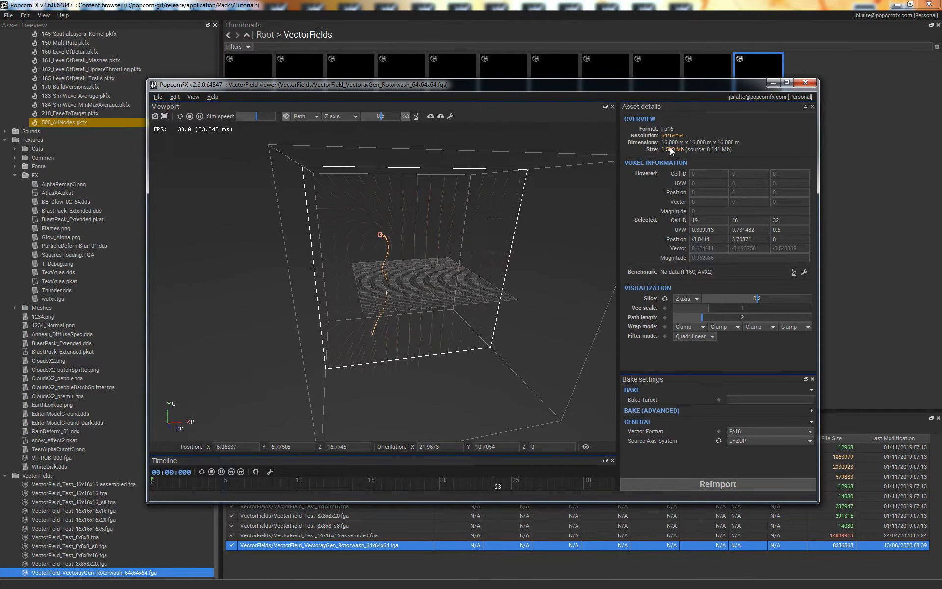
left_click(592, 234)
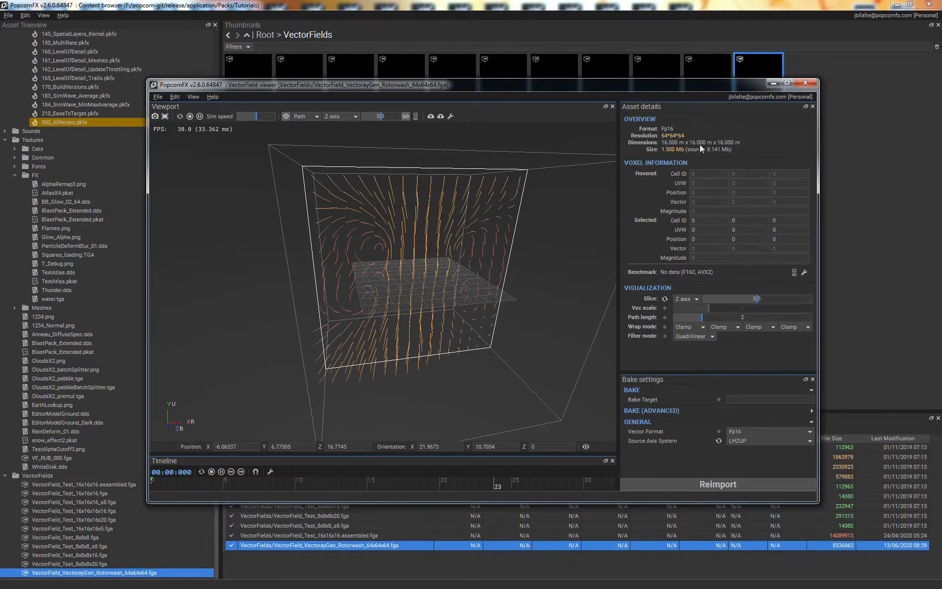
- Reimport the vector field with the U8SN vector format to check its baked size
left_click(744, 431)
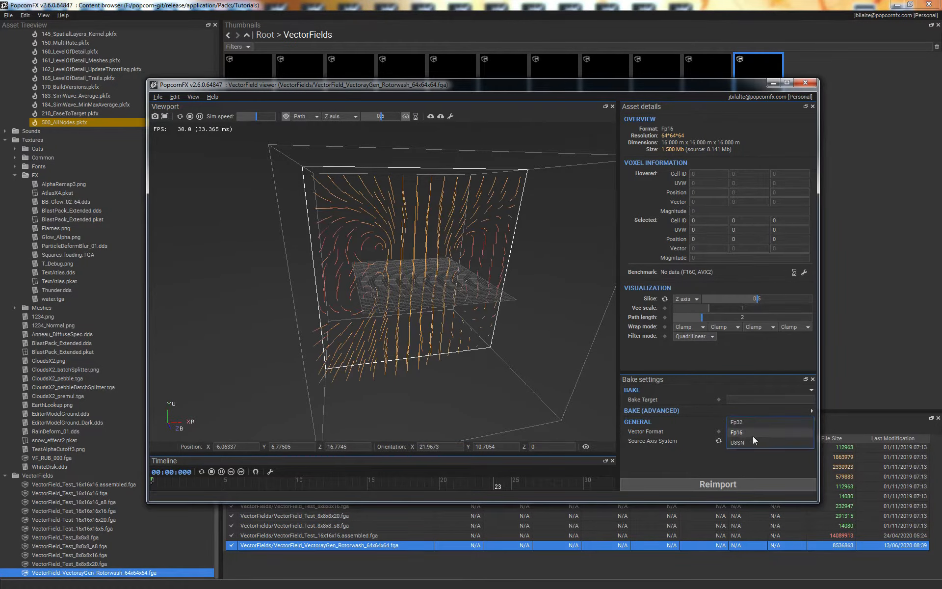
left_click(757, 443)
left_click(731, 482)
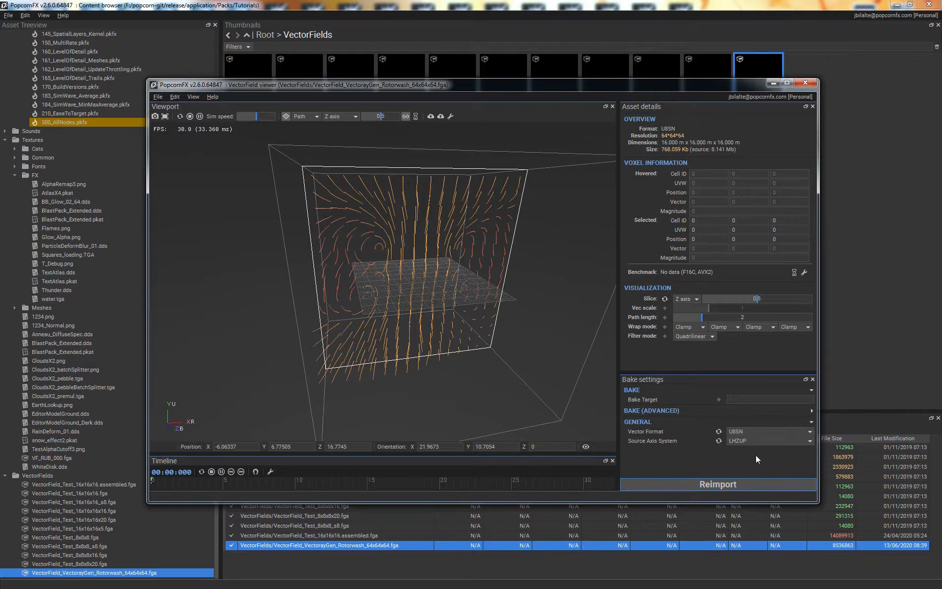
- Set the vector format to Fp32 and reimport the vector field to check its size
left_click(755, 431)
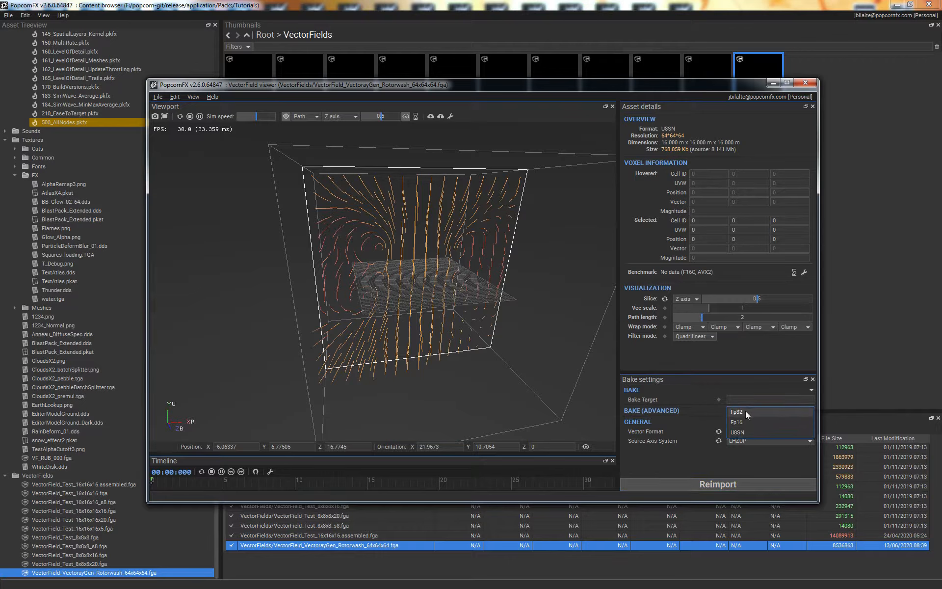
left_click(745, 411)
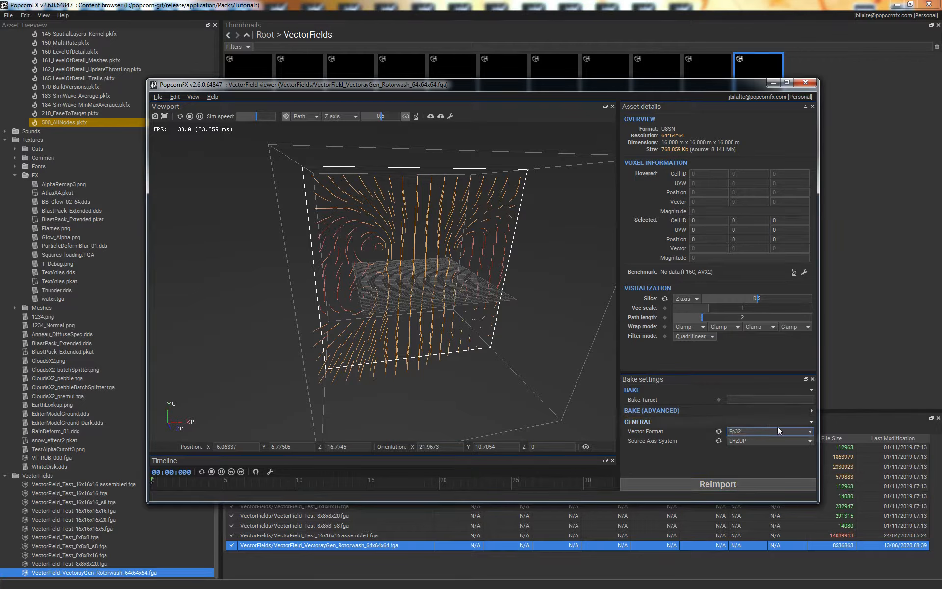
left_click(725, 484)
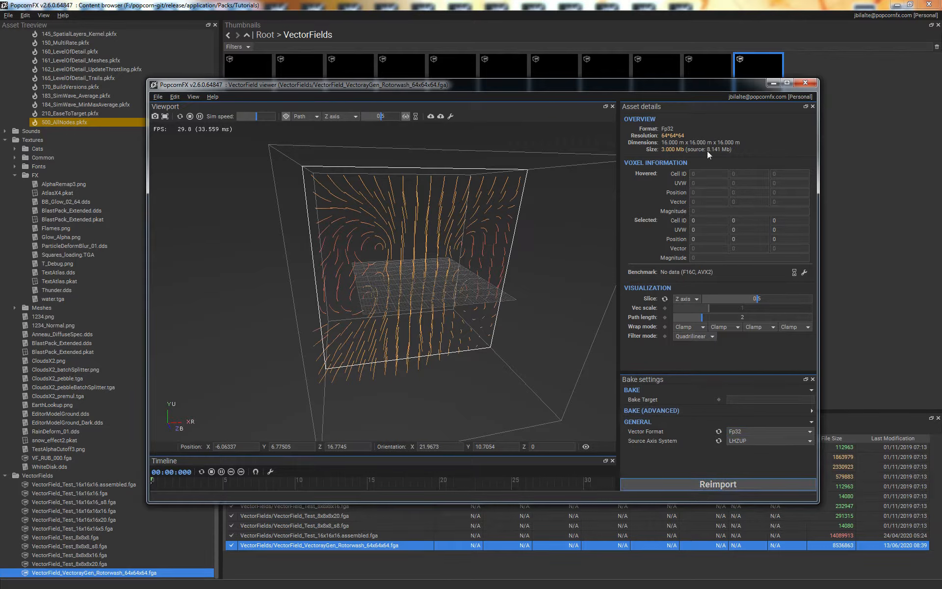
- Change the vector format to U8SN and reimport the vector field
left_click(746, 432)
left_click(748, 452)
left_click(725, 483)
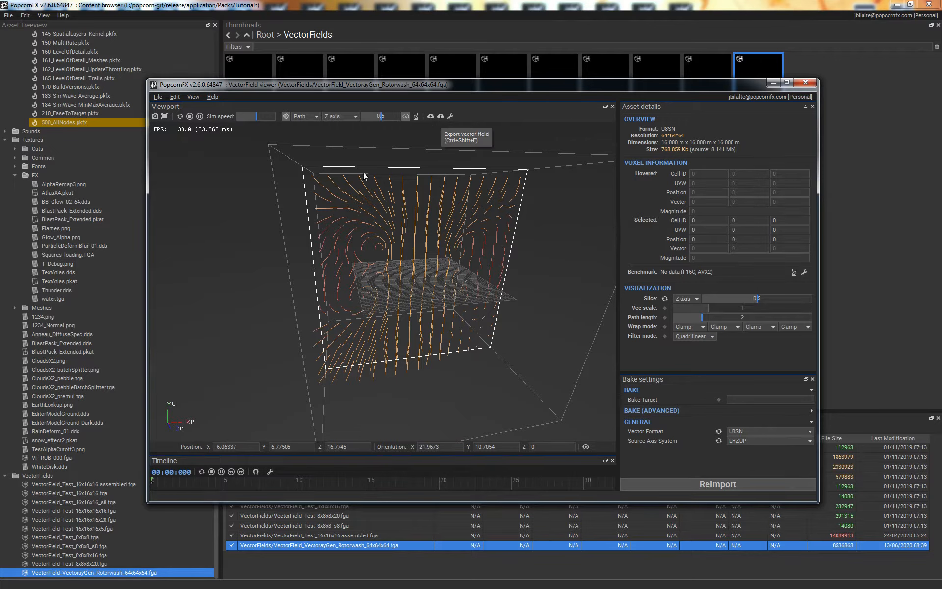
- Start a vector field export with VF.fga in the VectorFields folder as the output file
left_click(159, 96)
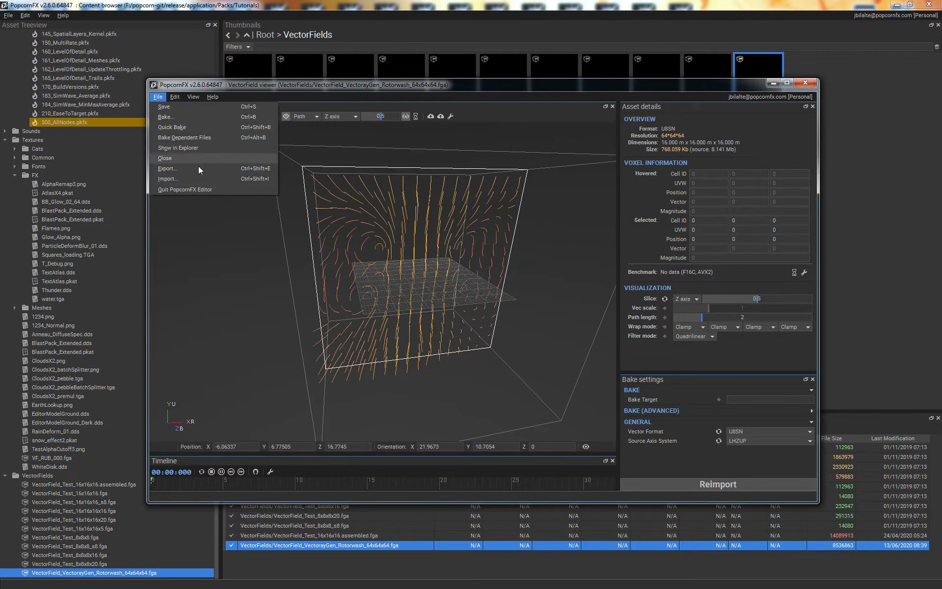
left_click(427, 134)
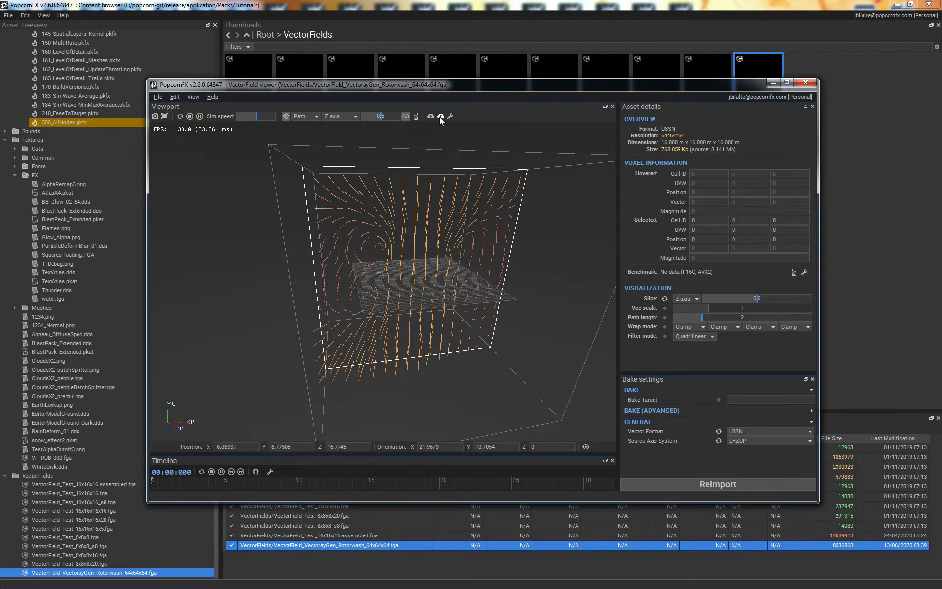
left_click(440, 117)
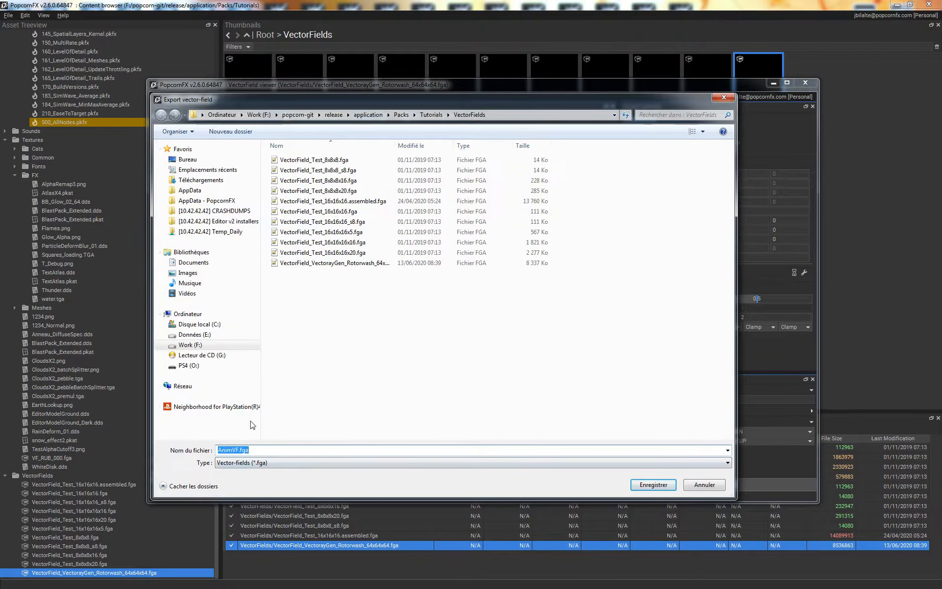
left_click(240, 450)
key("shift+Home")
key("BackSpace")
type("VF")
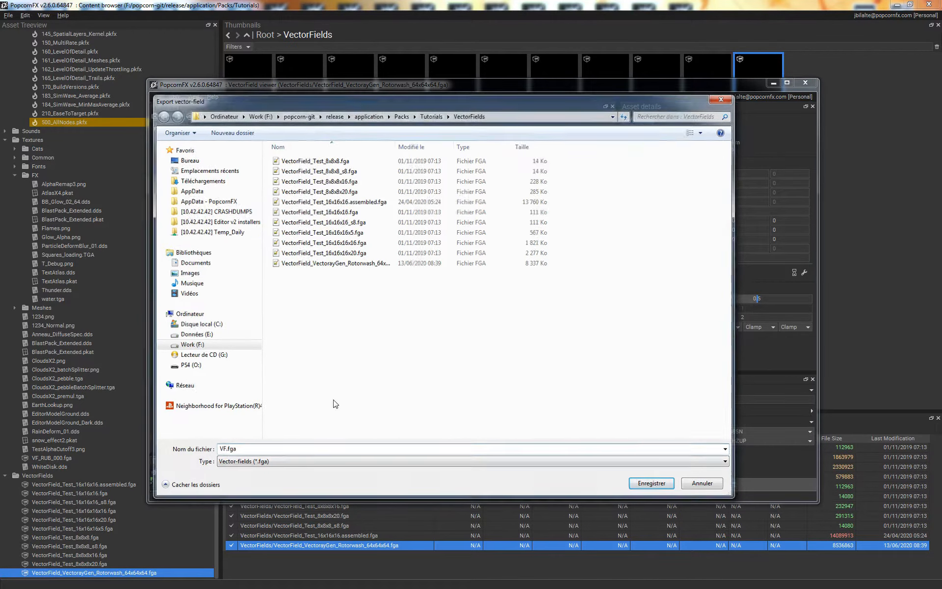
key("Return")
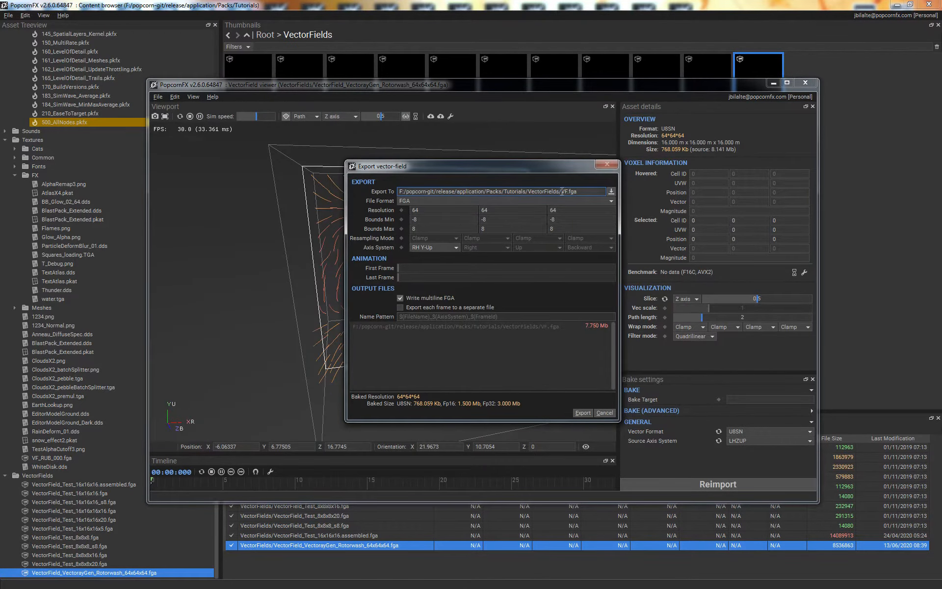
- Choose FGA as the file format for the vector field export
left_click_drag(522, 169, 489, 168)
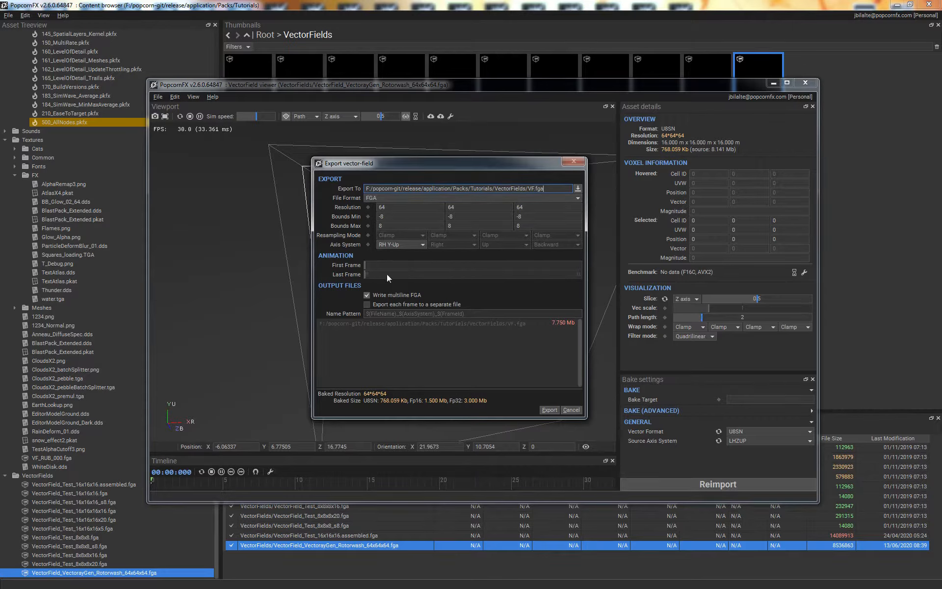
left_click(388, 198)
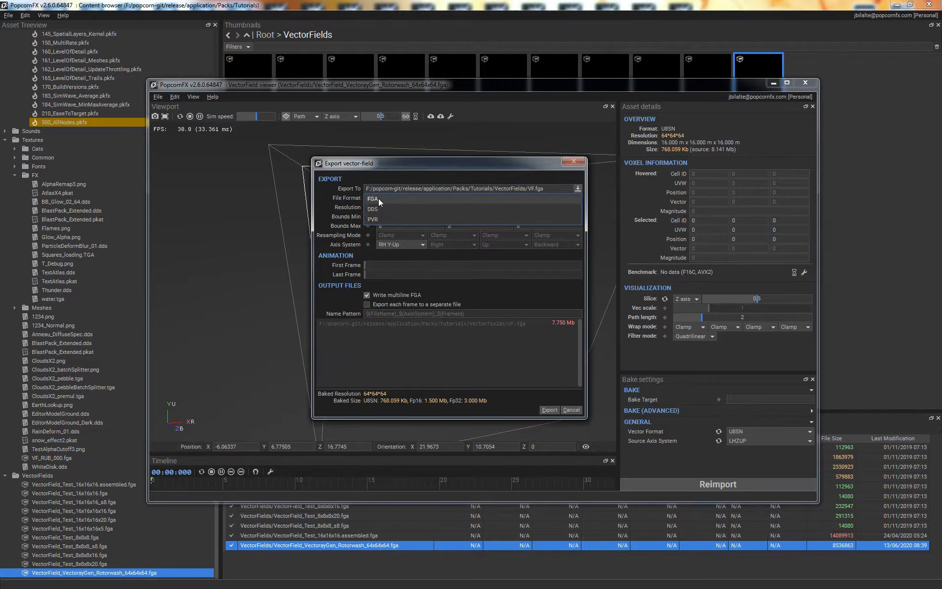
left_click(378, 198)
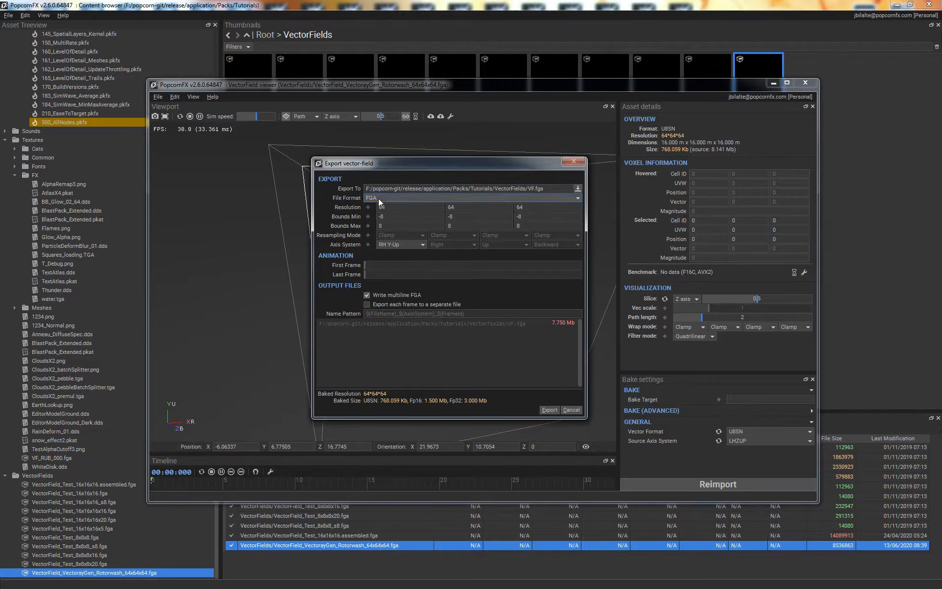
- Review the export resolution and bounds, keep 64 per axis and -8 to 8, and export the vector field to VF.fga
left_click(403, 207)
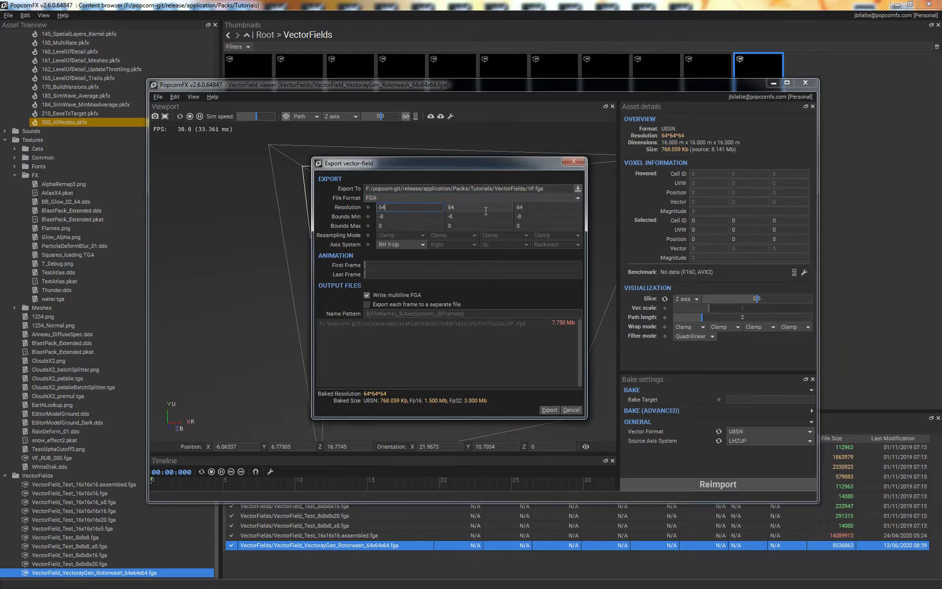
left_click(466, 208)
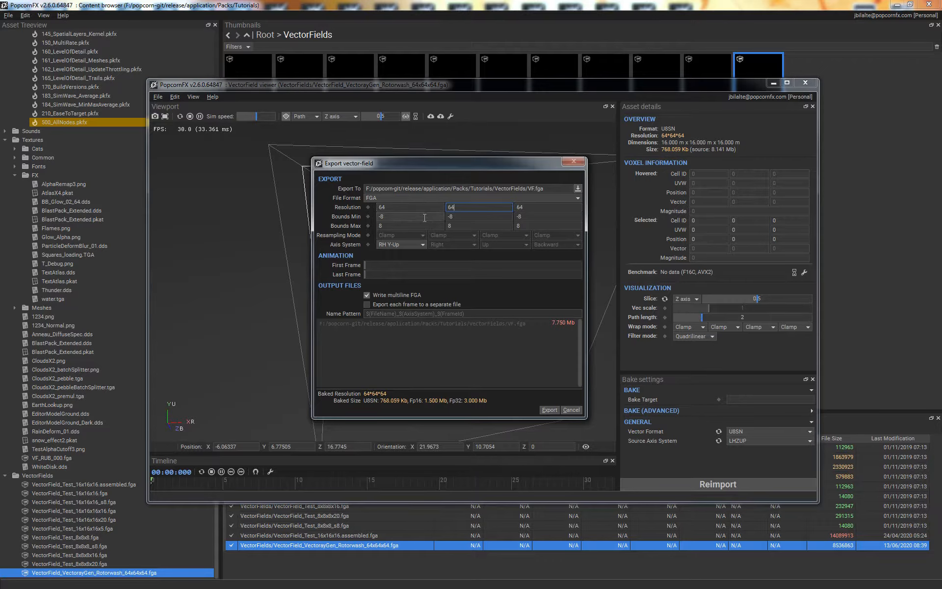
left_click(392, 217)
left_click_drag(434, 166, 735, 166)
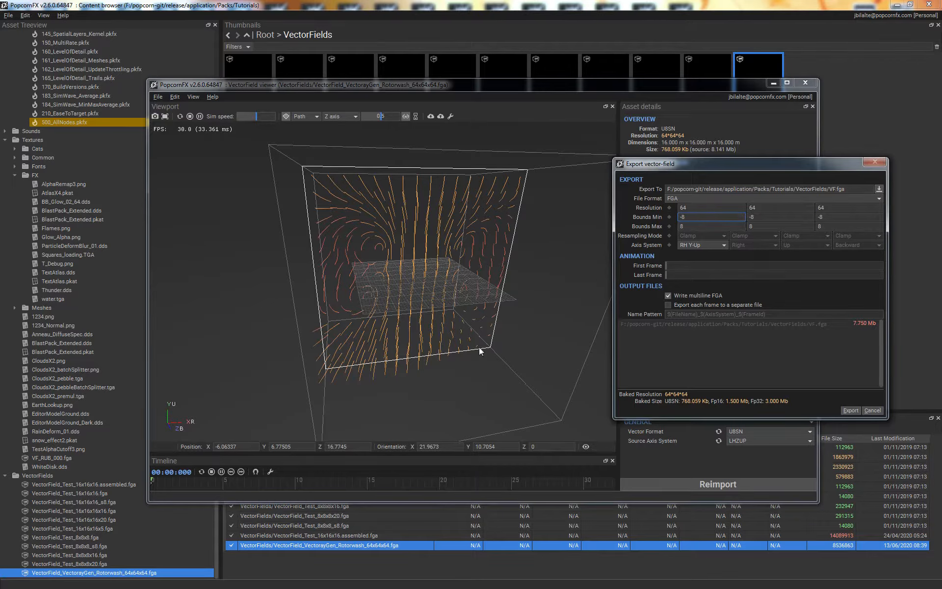
left_click_drag(761, 163, 525, 161)
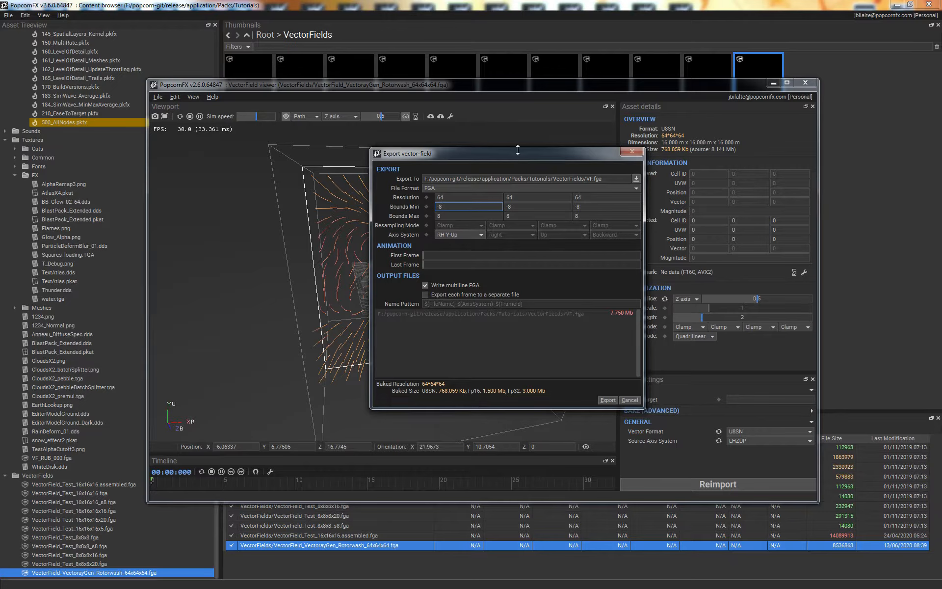
left_click_drag(508, 157, 480, 169)
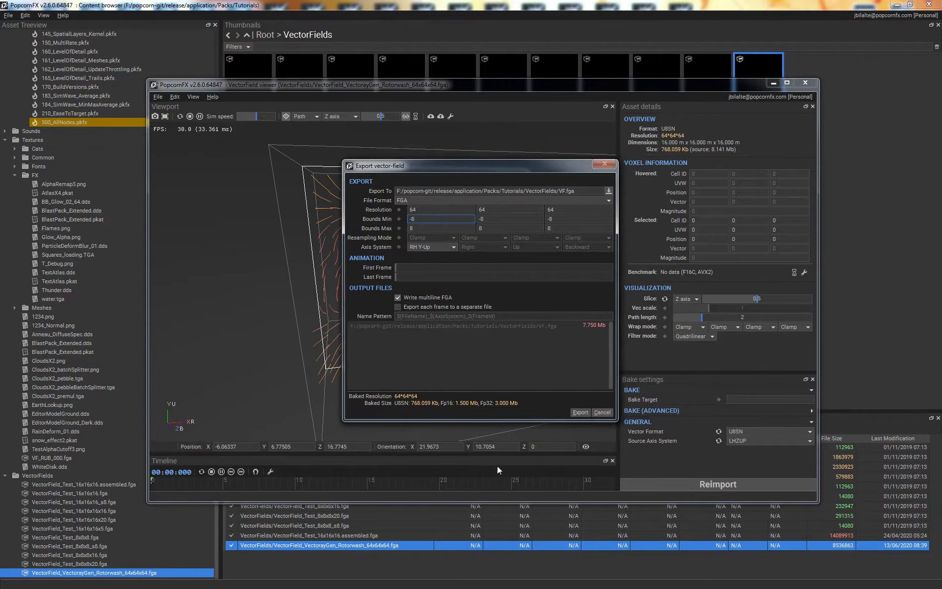
left_click(580, 412)
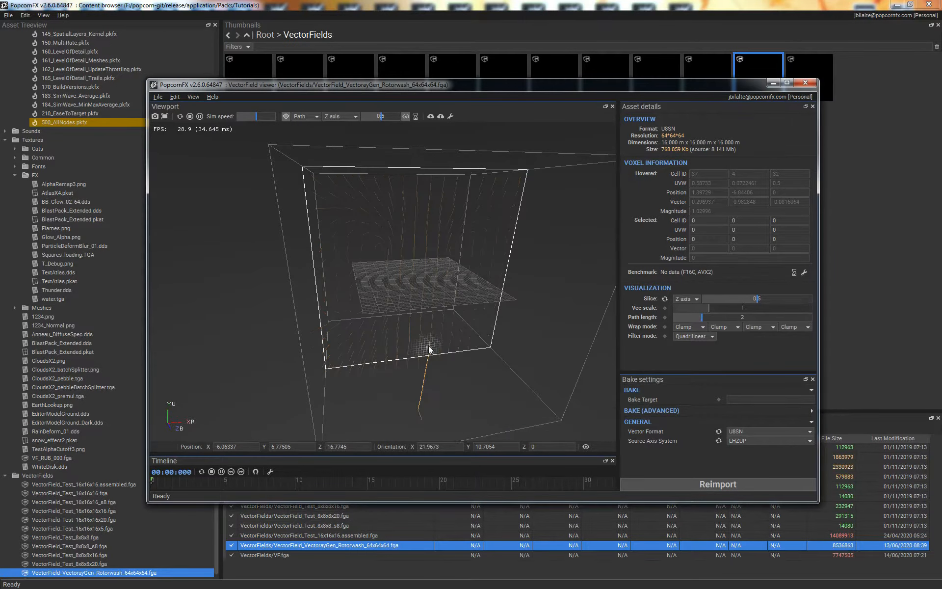
- Open the exported VF vector field from the content browser and slice its display along the Z axis
left_click_drag(728, 89, 670, 147)
left_click(800, 69)
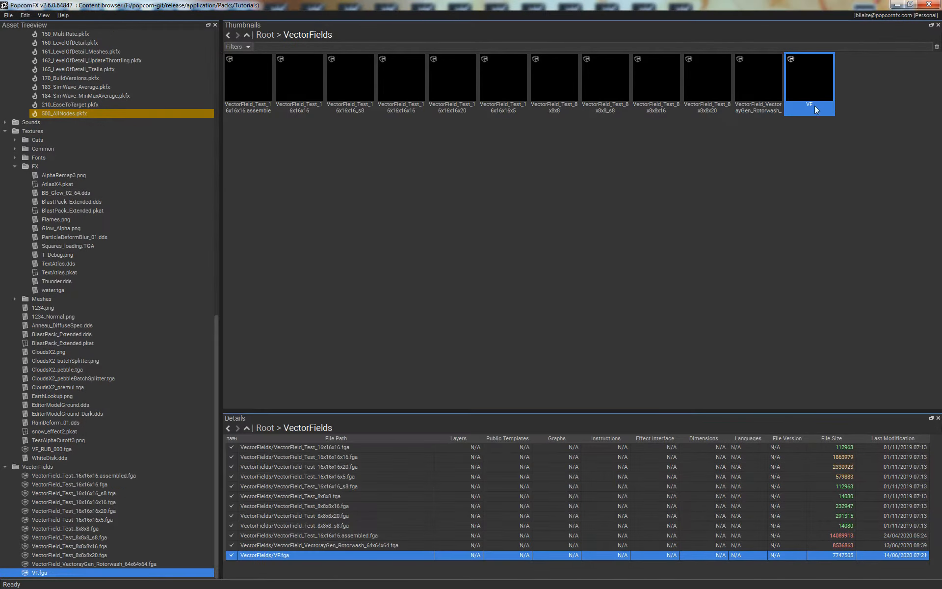
double_click(812, 78)
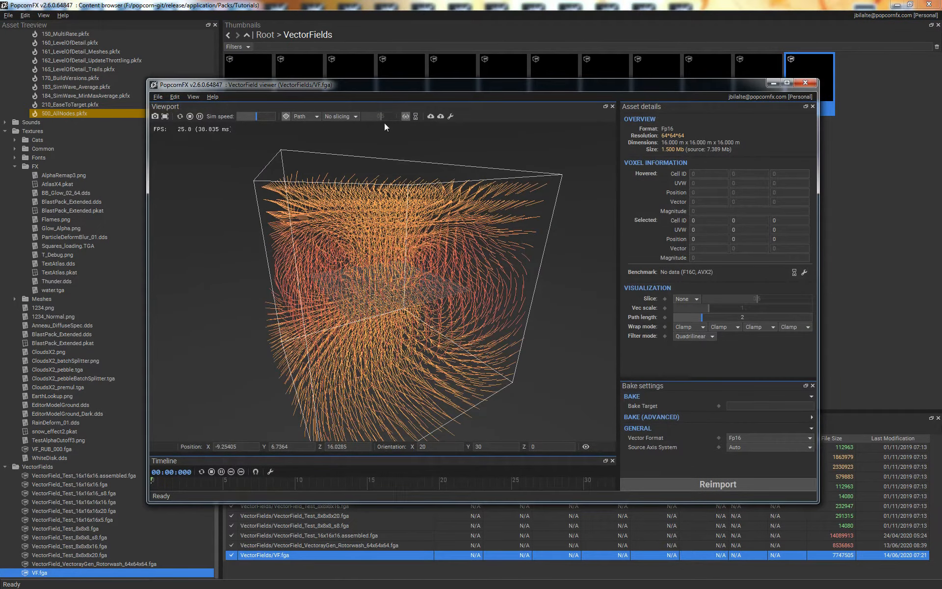
left_click(341, 116)
left_click(342, 143)
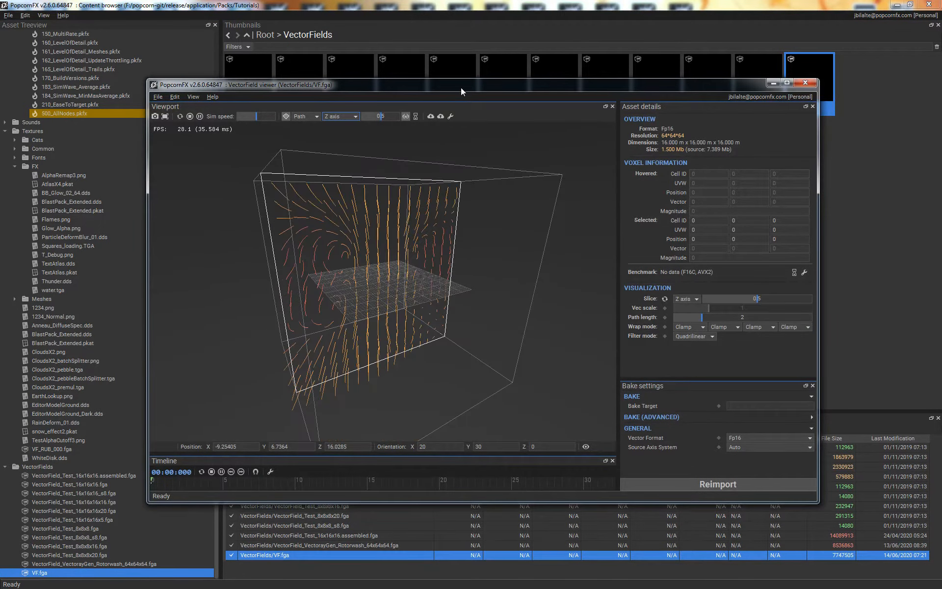
- Arrange the Rotorwash and VF vector field viewers side by side for comparison
key("super+Right")
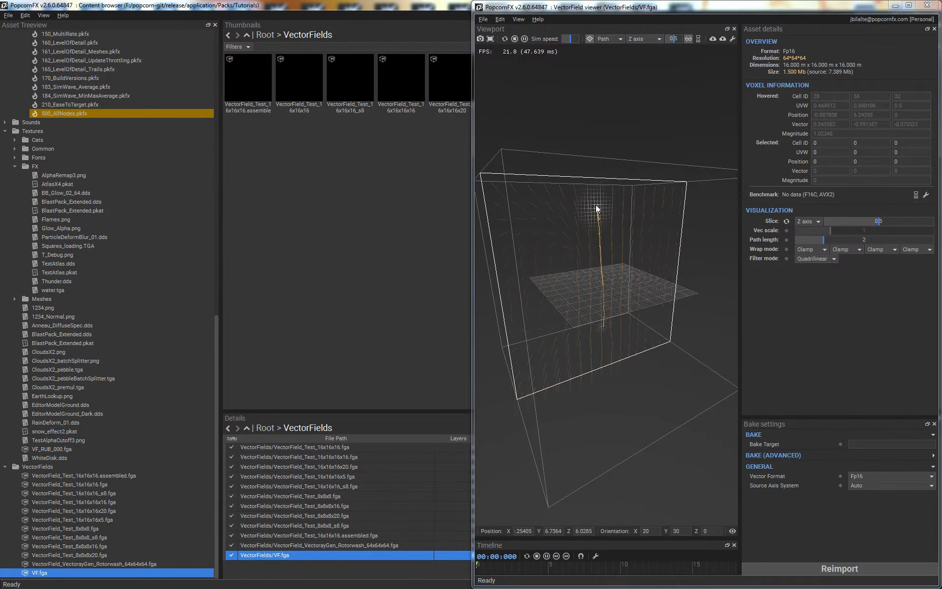
key("alt+Tab")
key("super+Left")
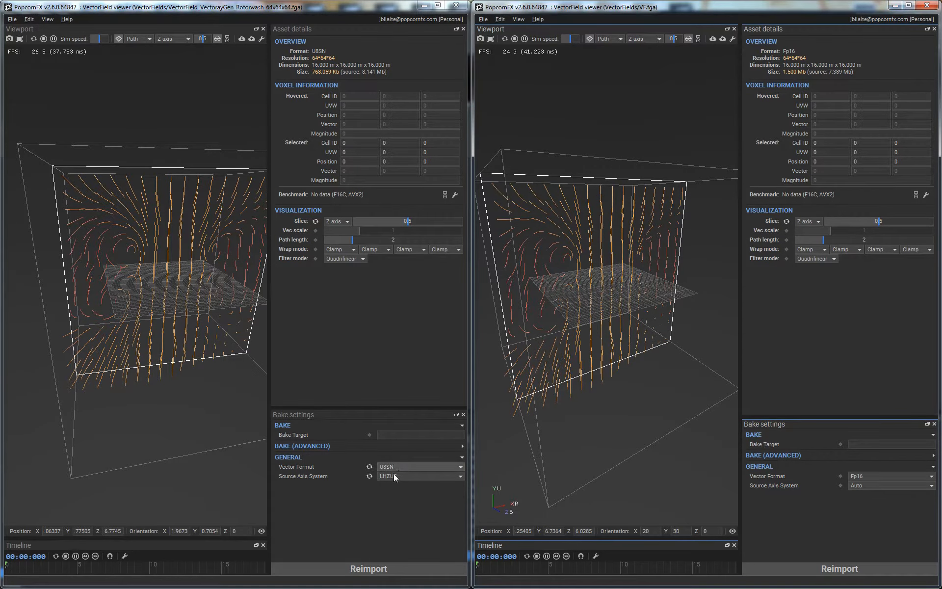
- Show the Rotorwash vector field in Windows Explorer and open its .pkcf configuration file in Notepad++
left_click(12, 20)
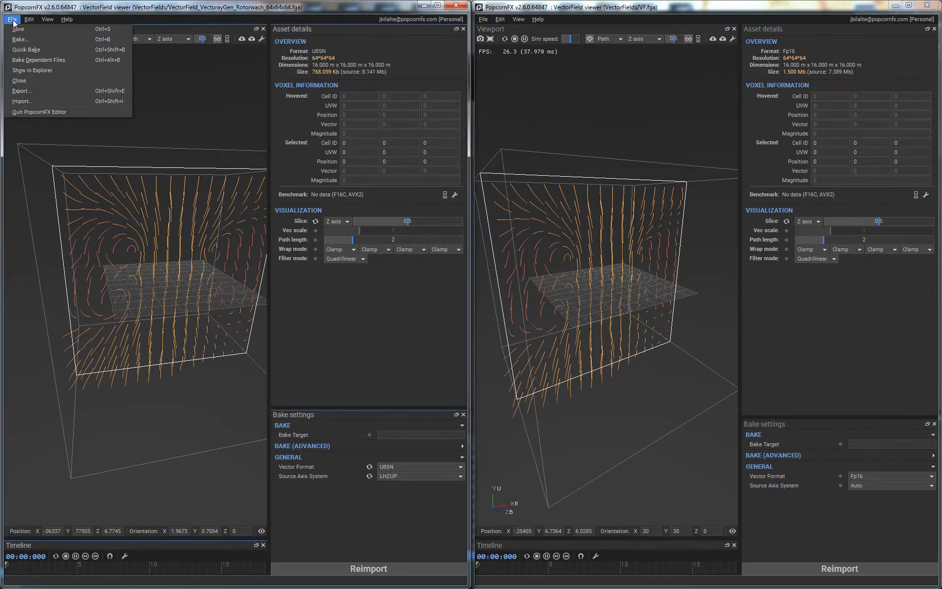
left_click(52, 69)
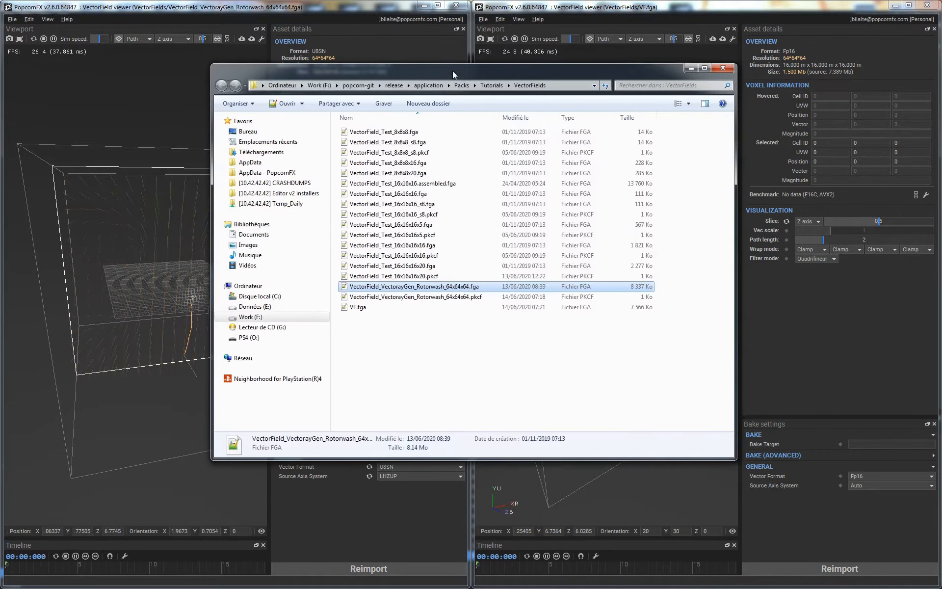
left_click(485, 286)
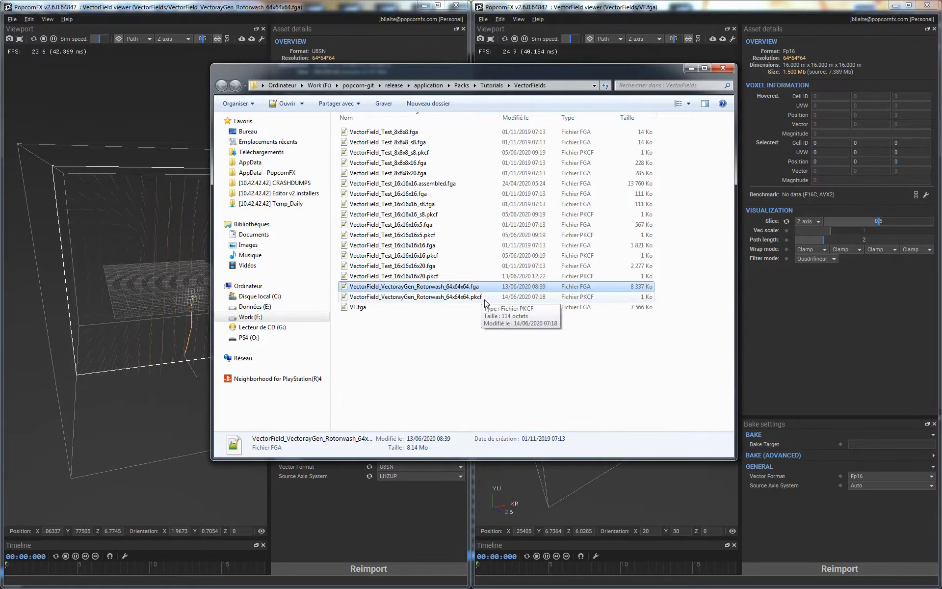
left_click(461, 298)
right_click(461, 298)
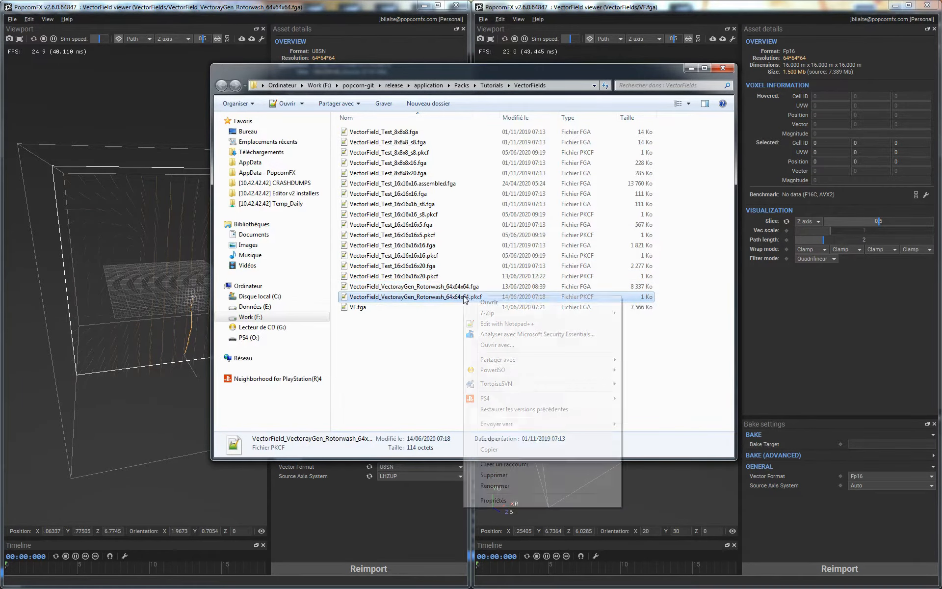
left_click(513, 325)
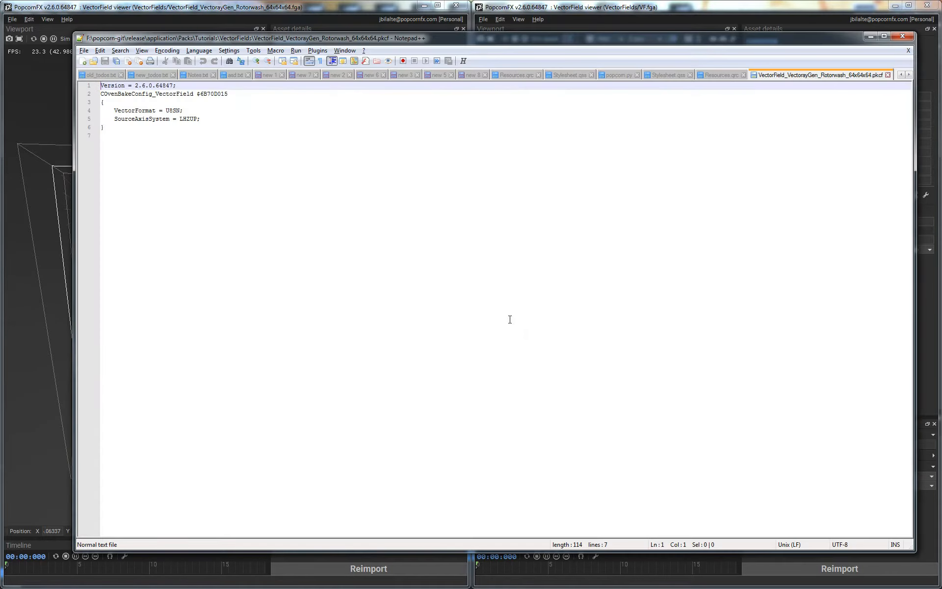
- Examine the VectorFormat and SourceAxisSystem entries in the configuration file, then minimize Notepad++
left_click(138, 119)
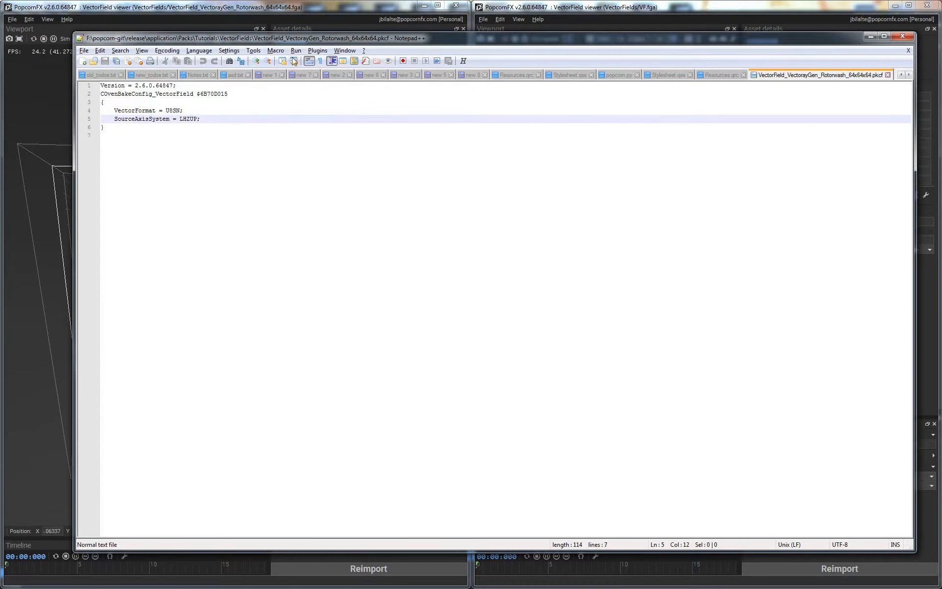
left_click(172, 111)
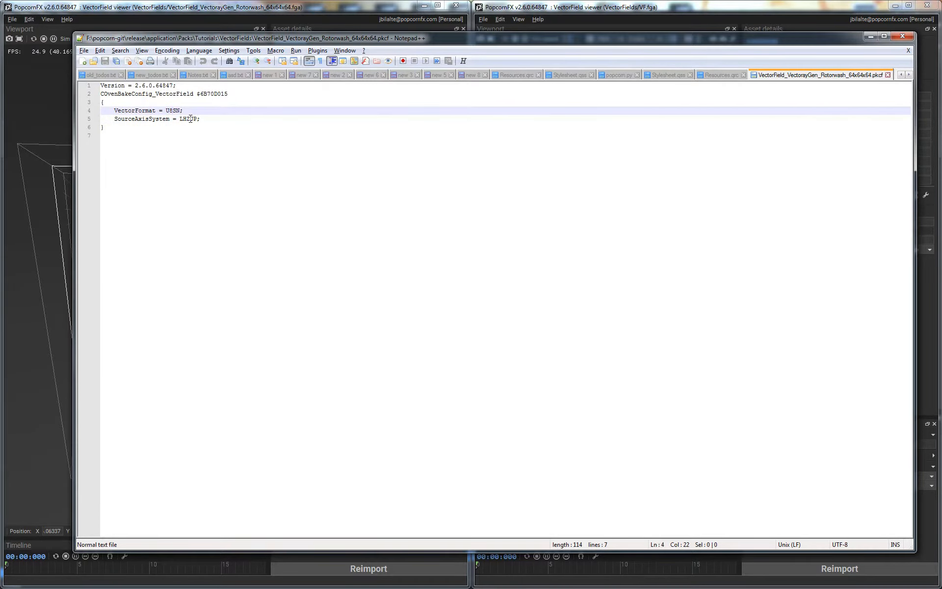
left_click(870, 36)
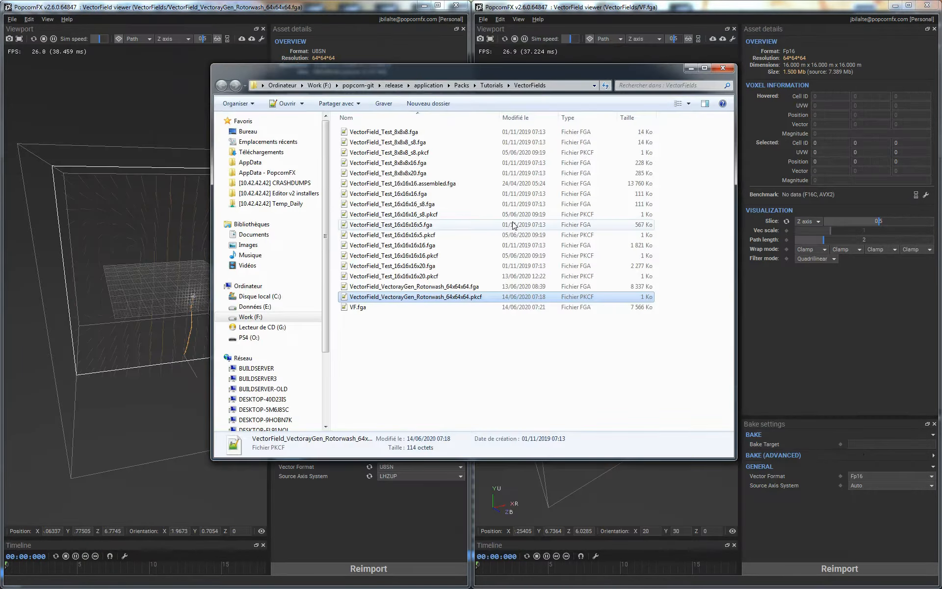
- Set the VF vector field's vector format to U8SN in its bake settings and reimport it
left_click(449, 338)
left_click(814, 529)
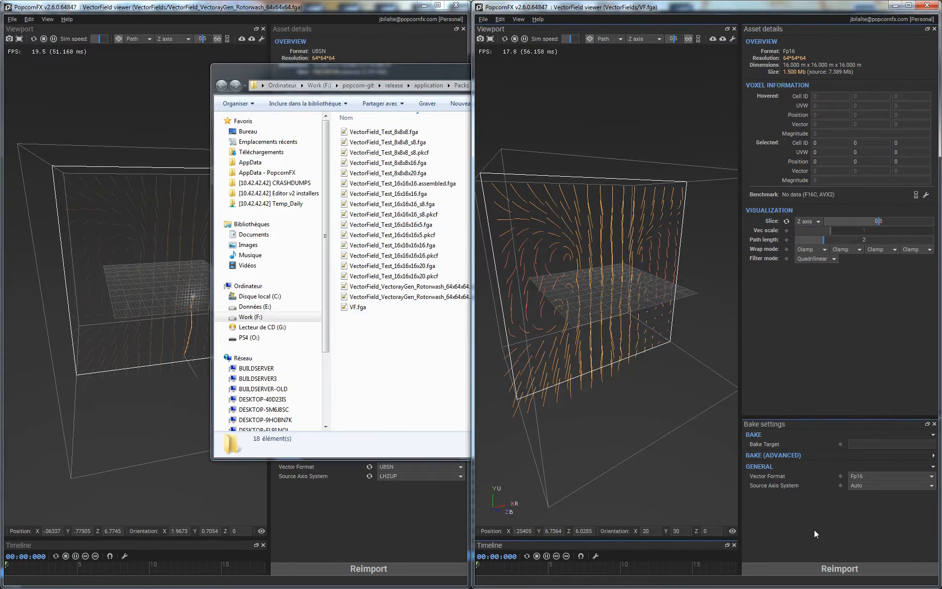
left_click(880, 482)
left_click(870, 473)
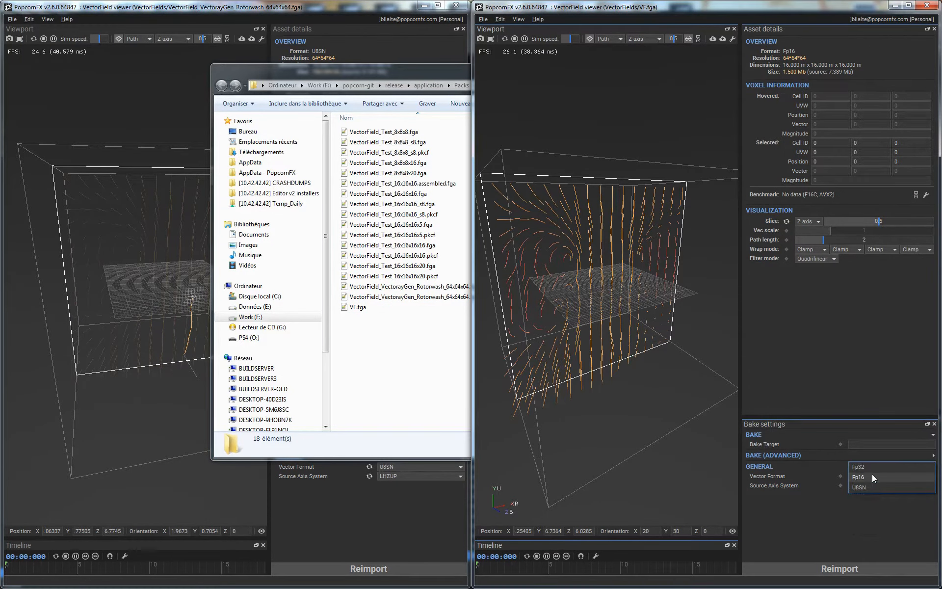
left_click(874, 486)
left_click(875, 568)
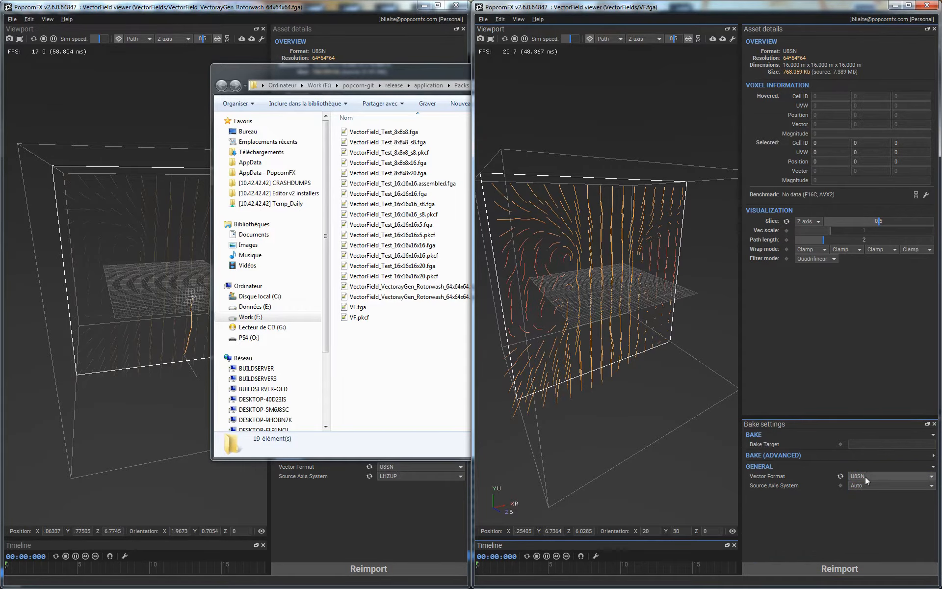
- Check the VectorFields folder for the VF.pkcf configuration file and return to the two viewers
left_click(341, 352)
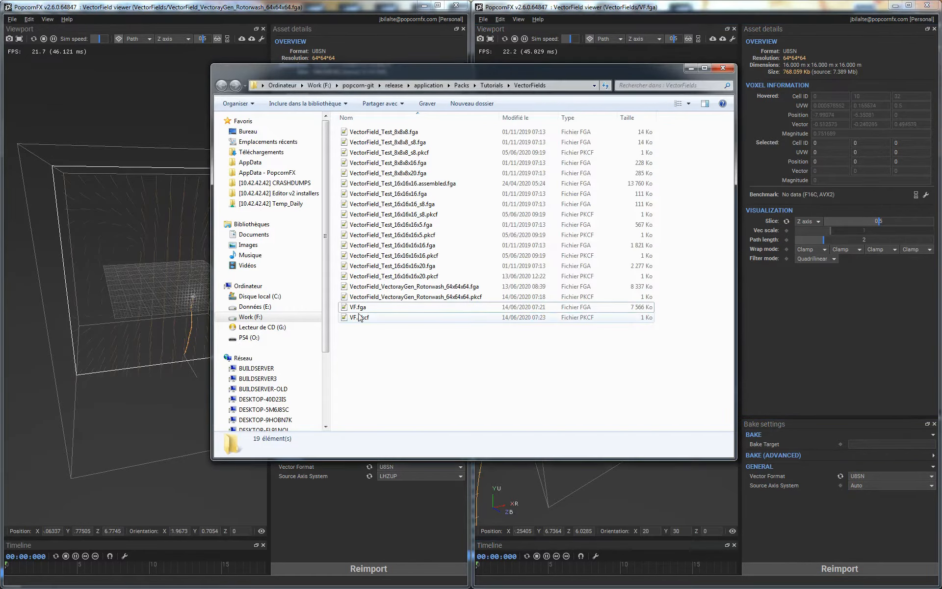
left_click(654, 482)
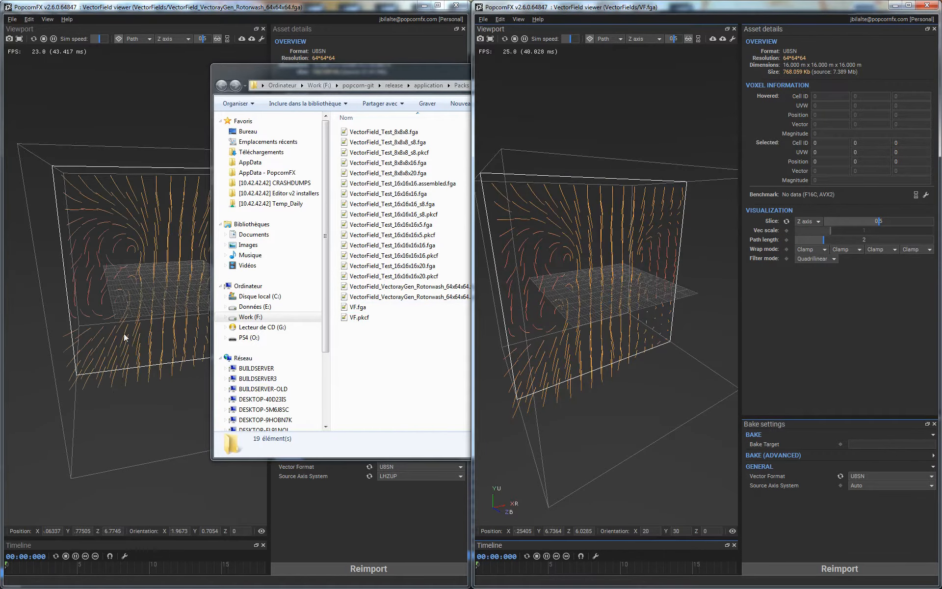
left_click(119, 213)
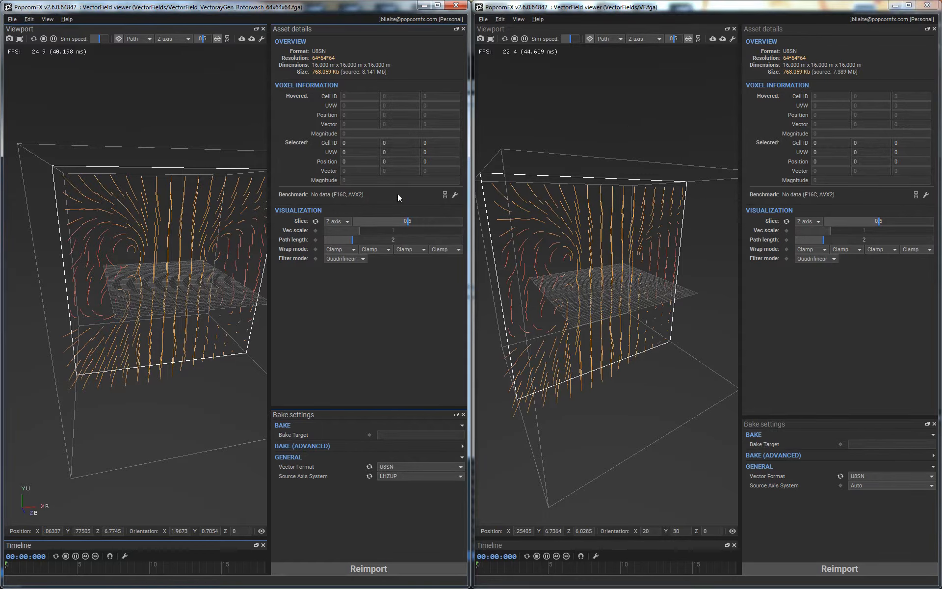
- Switch the display mode to Vector in both the Rotorwash and VF viewers
left_click(146, 49)
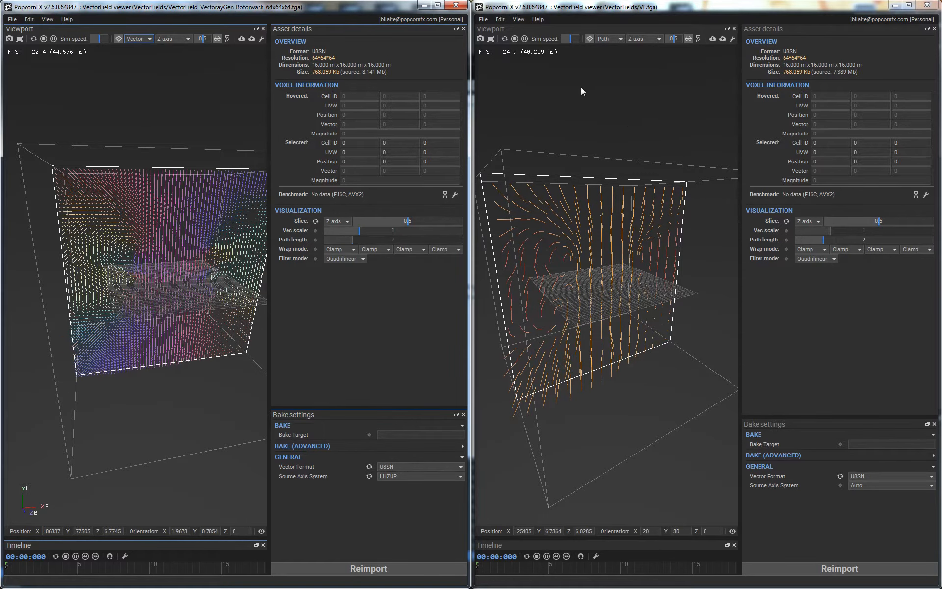
left_click(608, 38)
left_click(613, 51)
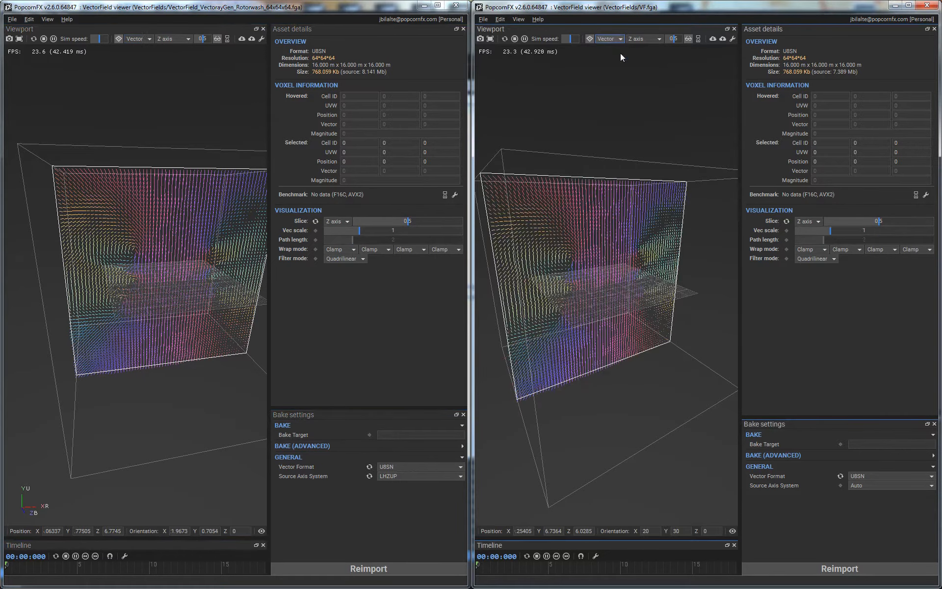
- Start another export of the Rotorwash vector field, choosing the existing VF.fga as the output file to overwrite
left_click(257, 39)
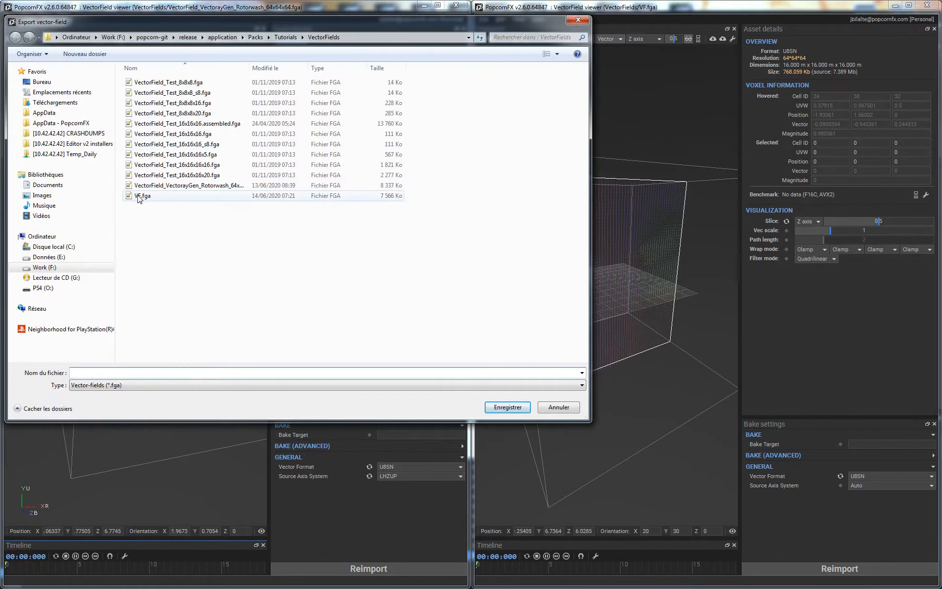
double_click(141, 196)
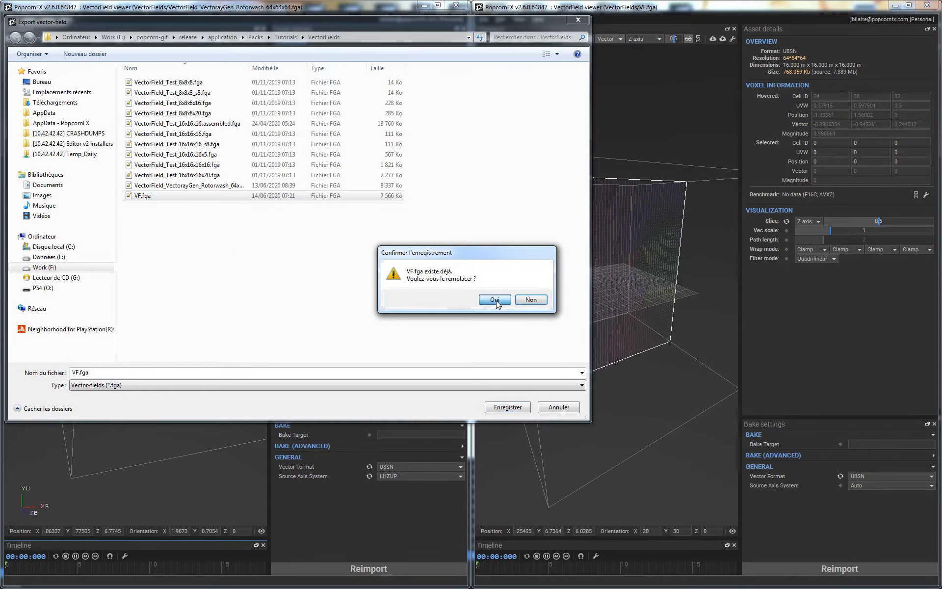
left_click(494, 299)
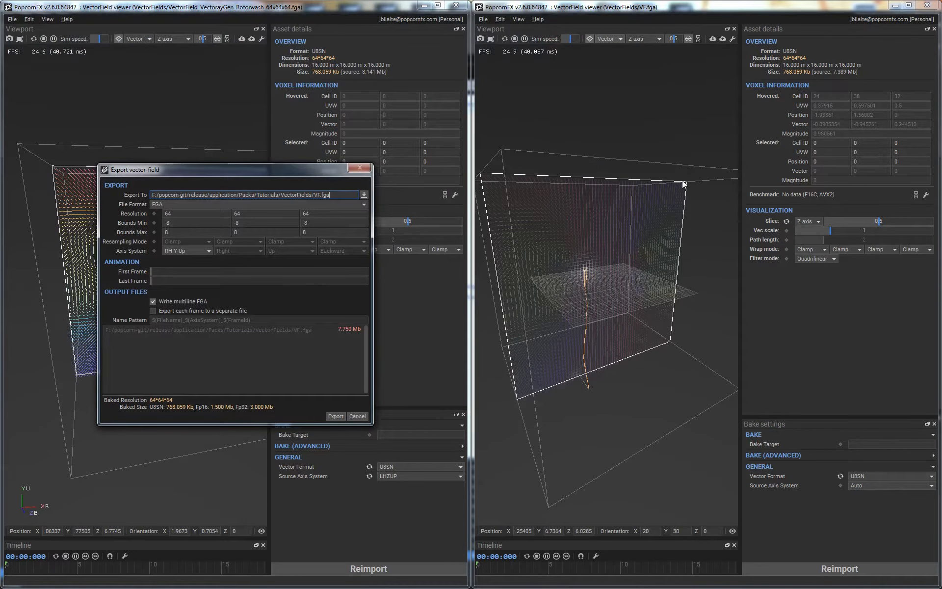
- Set the export resolution to 16 on all three axes and export the vector field
double_click(207, 215)
type("16")
key("Tab")
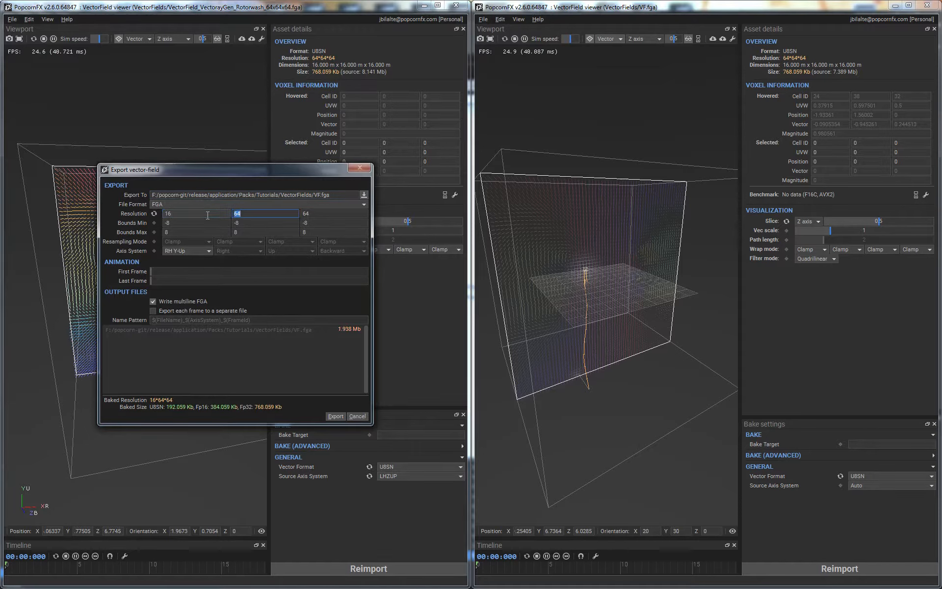
type("16")
key("Tab")
type("16")
key("Tab")
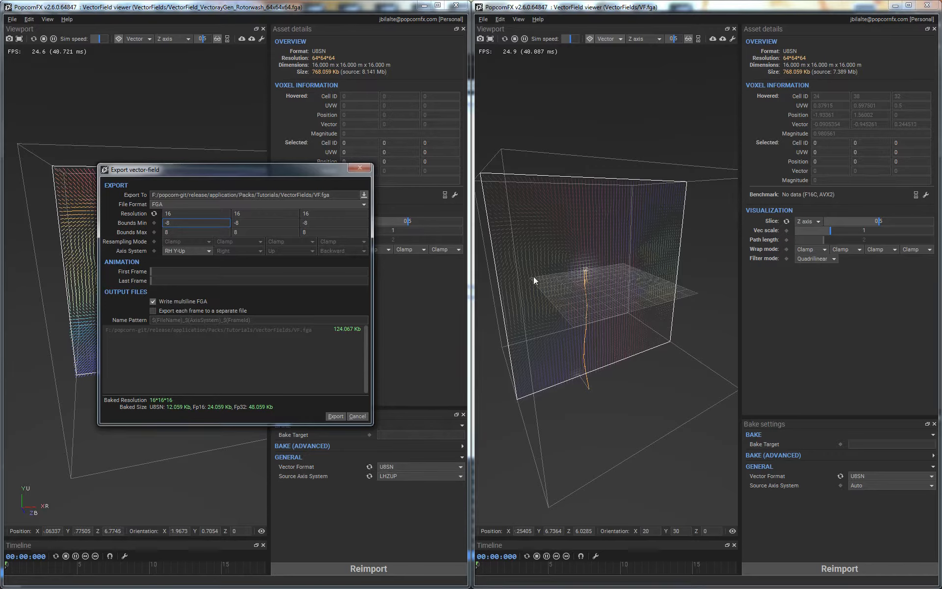
left_click(335, 416)
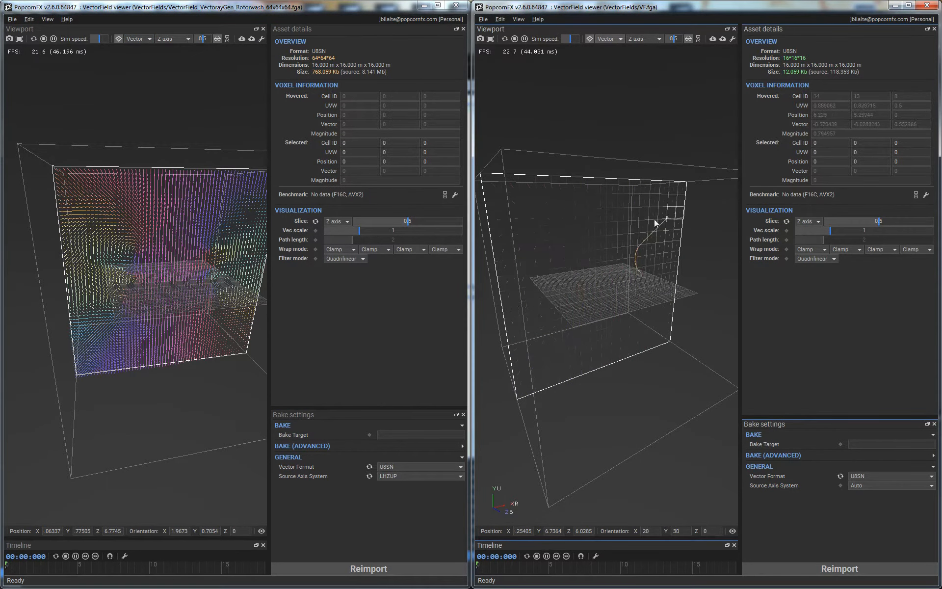
- Inspect the re-exported VF vector field and switch its display mode to Path
middle_click_drag(654, 218, 540, 323)
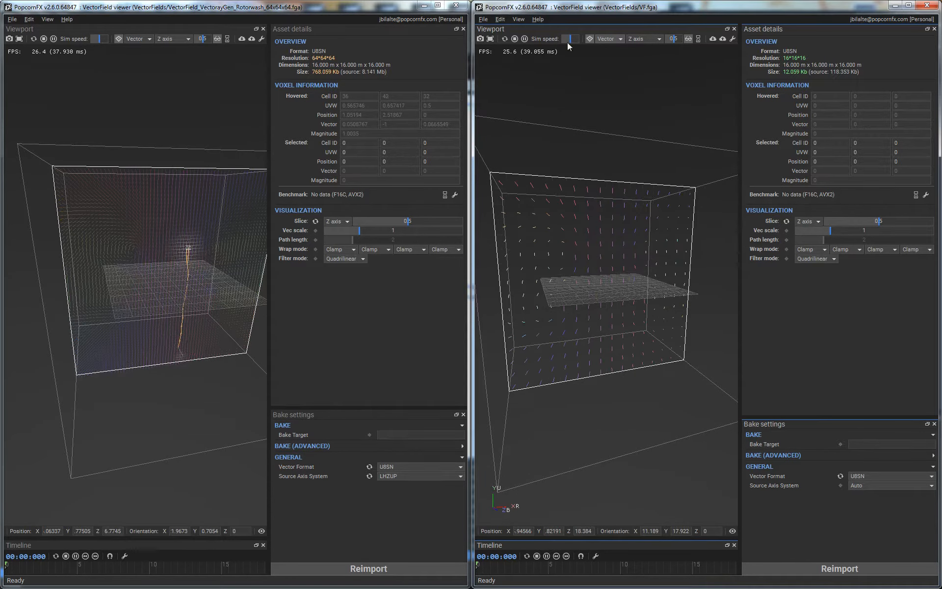
left_click(607, 39)
left_click(608, 32)
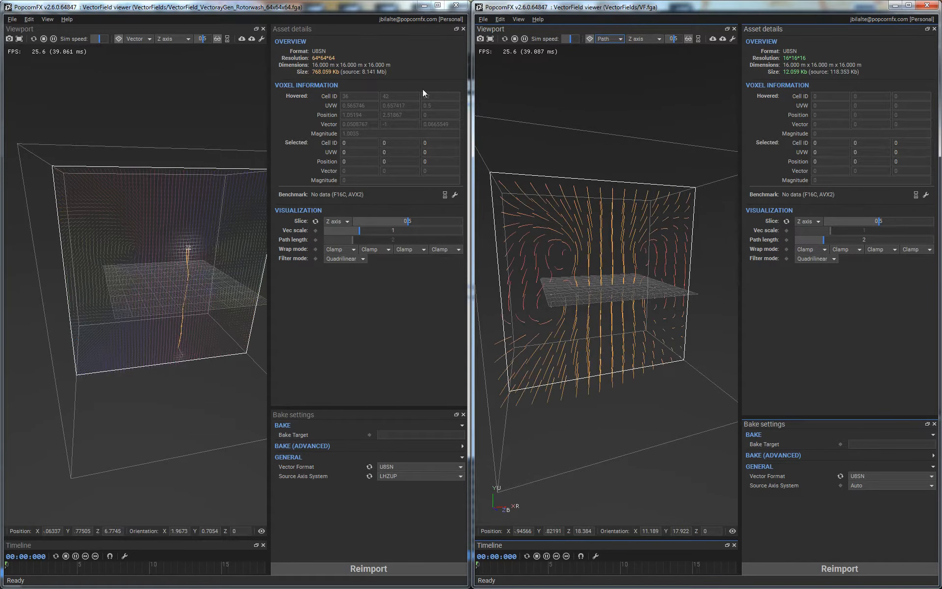
- Switch the Rotorwash viewer's display mode to Path and compare its paths with the VF vector field
left_click(142, 40)
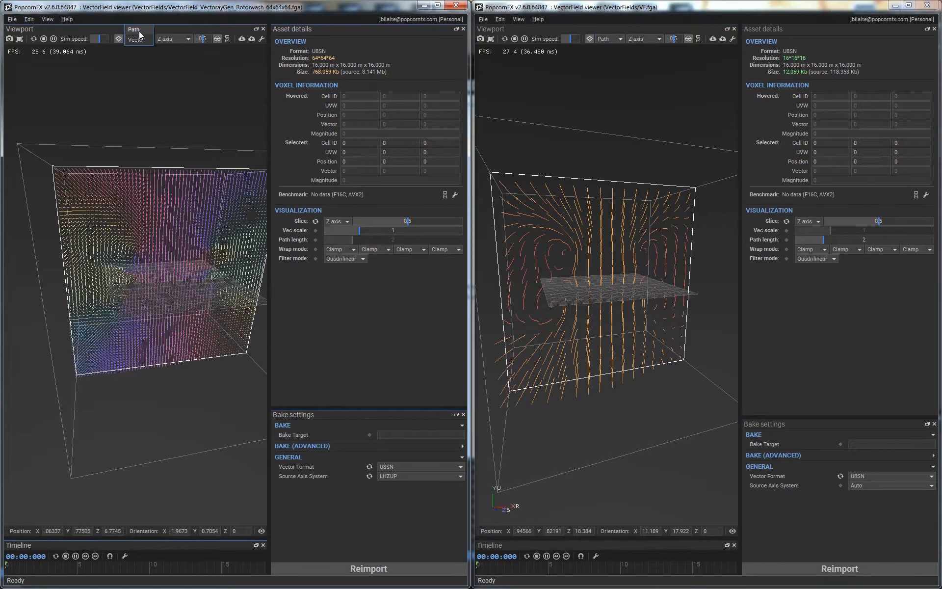
left_click(139, 31)
middle_click_drag(233, 413, 222, 364)
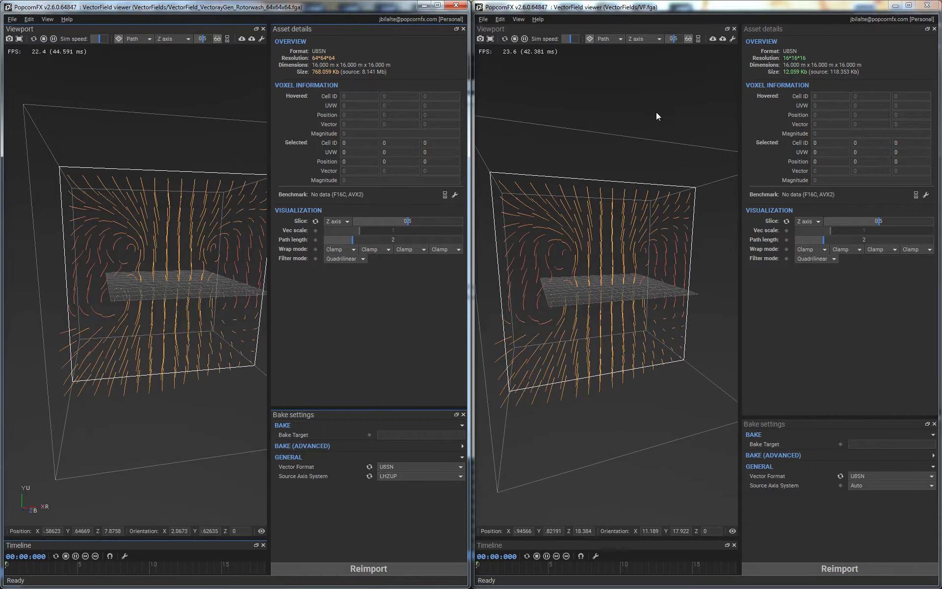
middle_click_drag(693, 210, 684, 230)
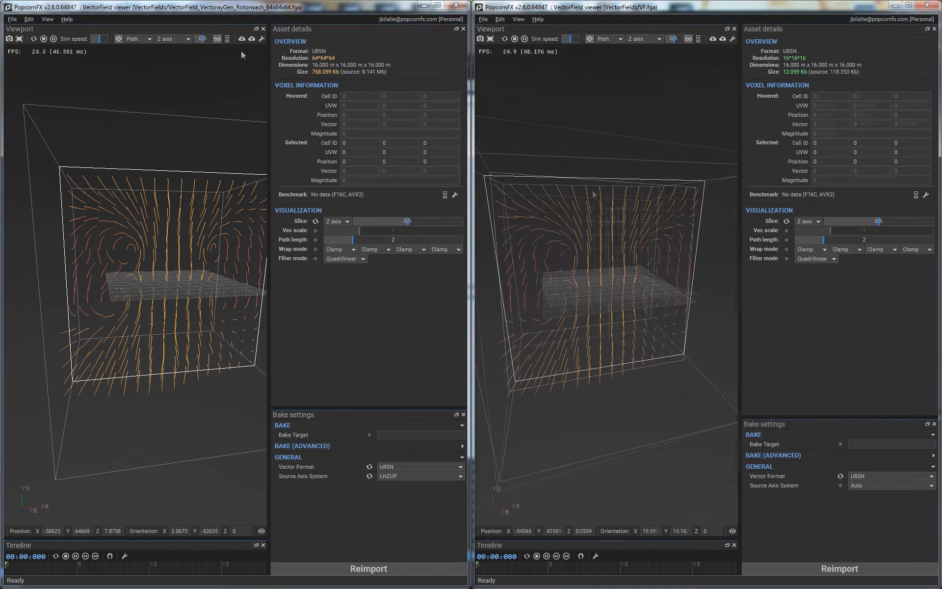
- Close the Rotorwash and VF viewers along with the file explorer window to return to the content browser
left_click(240, 51)
left_click(436, 5)
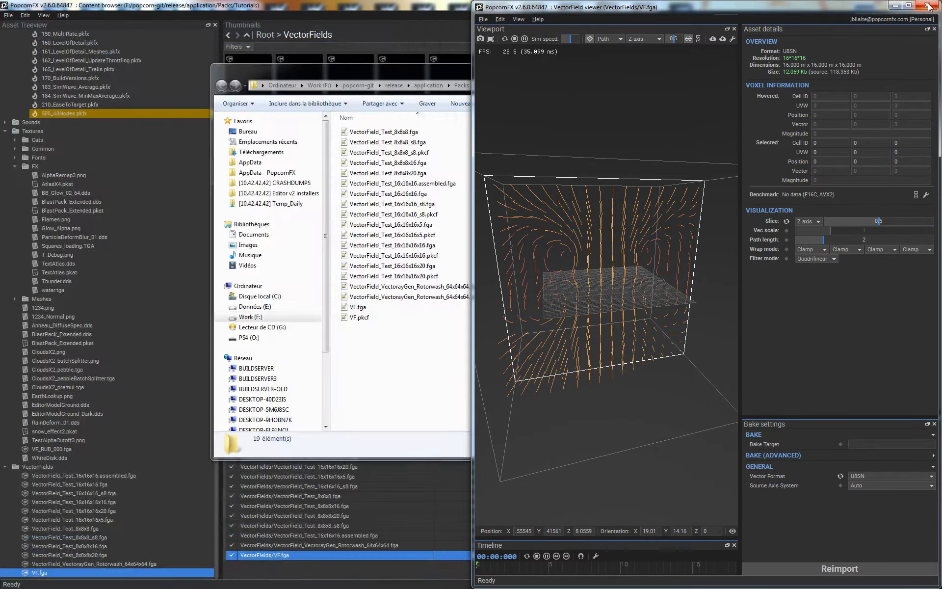
left_click(929, 6)
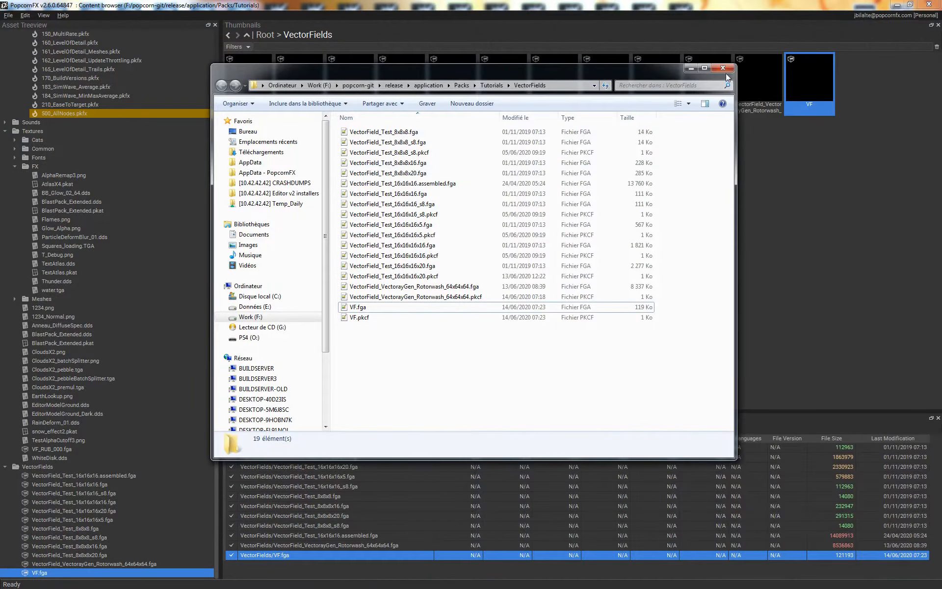
left_click(723, 68)
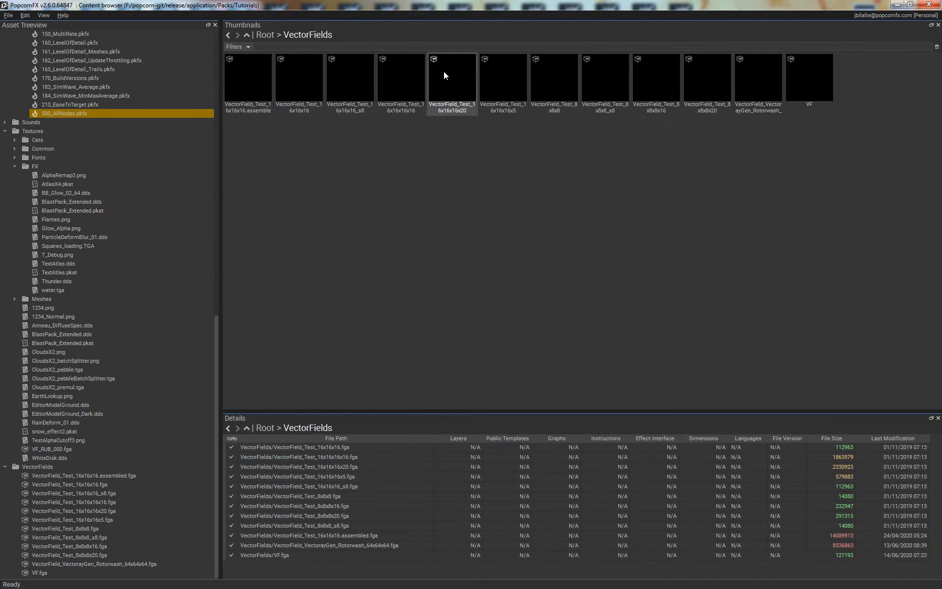
- Open the VectorField_Test_16x16x16x20 and VF vector fields in two viewers placed side by side
double_click(443, 72)
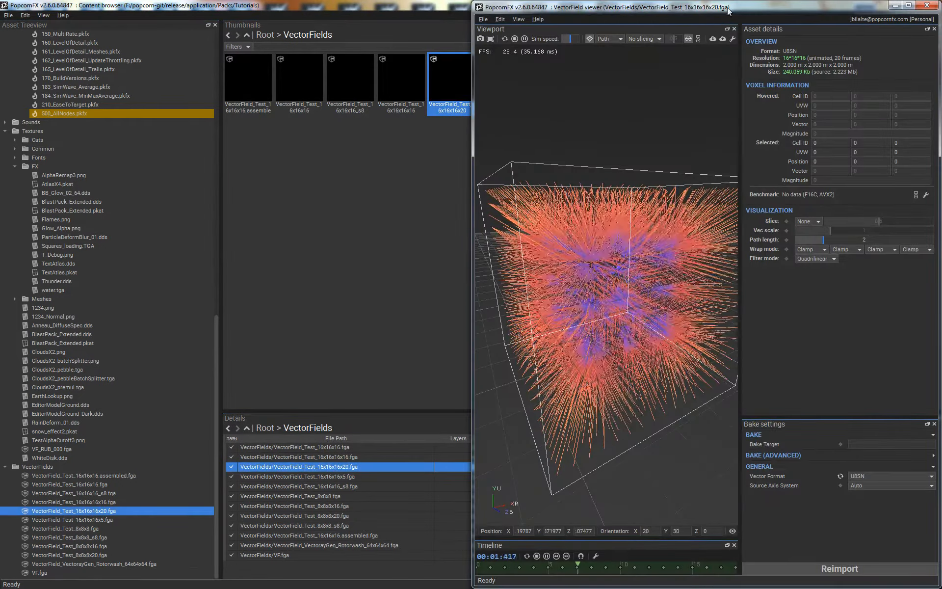
key("super+Left")
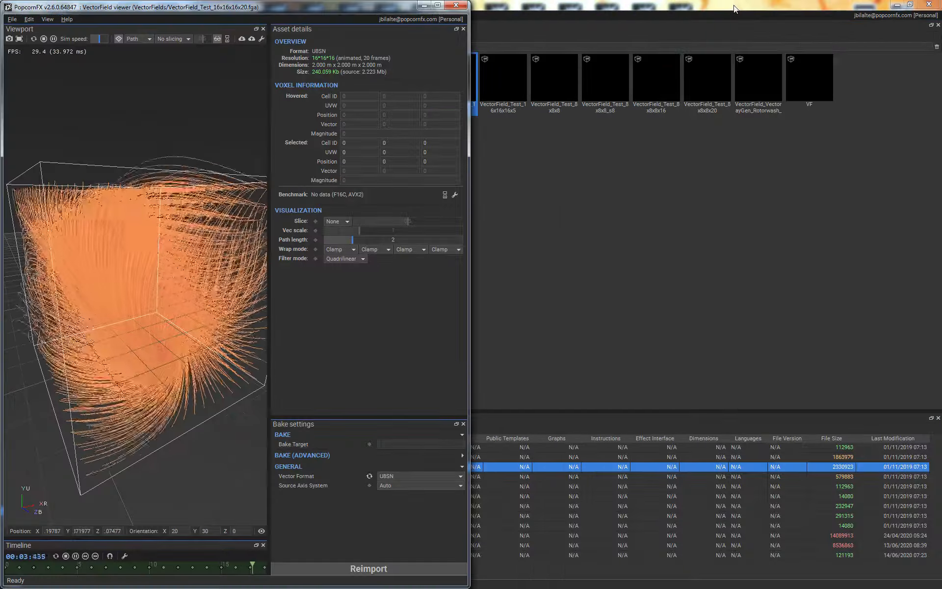
left_click(253, 39)
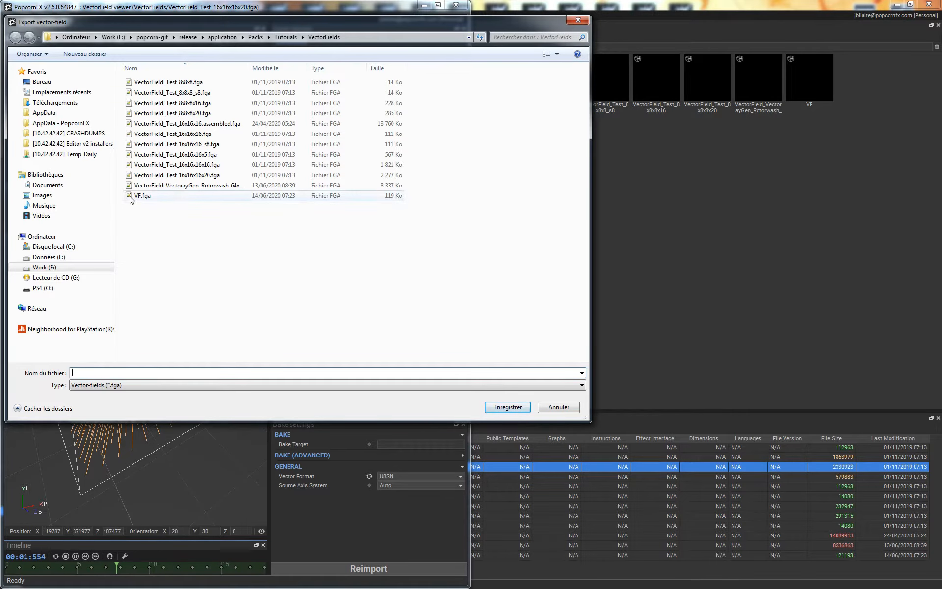
left_click(569, 409)
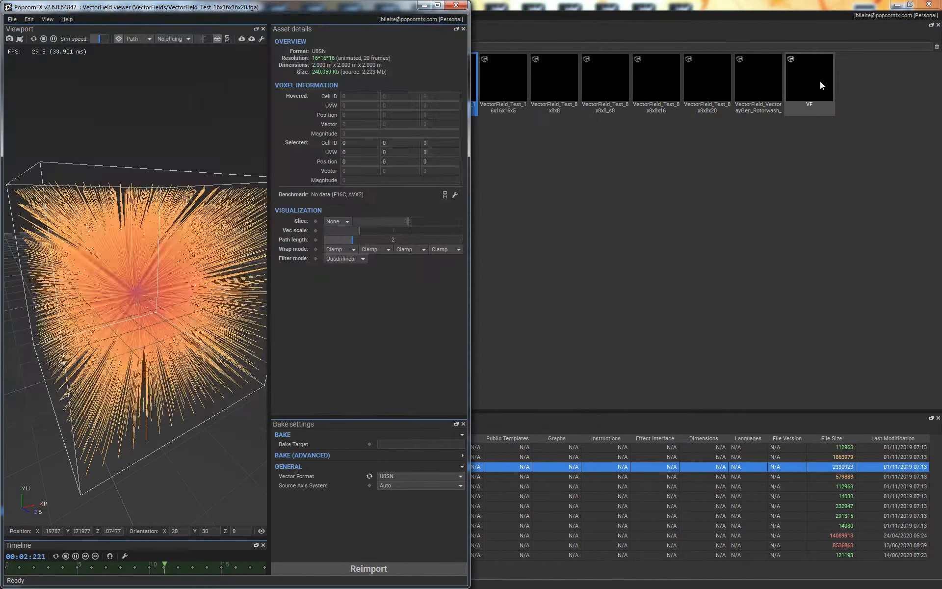
double_click(820, 84)
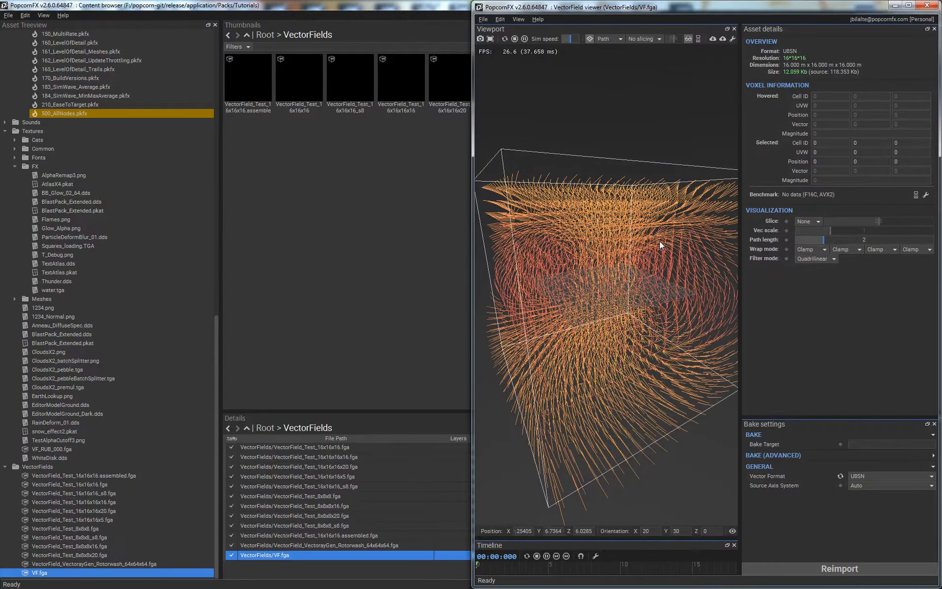
- Start an export of the VectorField_Test_16x16x16x20 field, choosing the existing VF.fga as the output file to overwrite
key("alt+Tab")
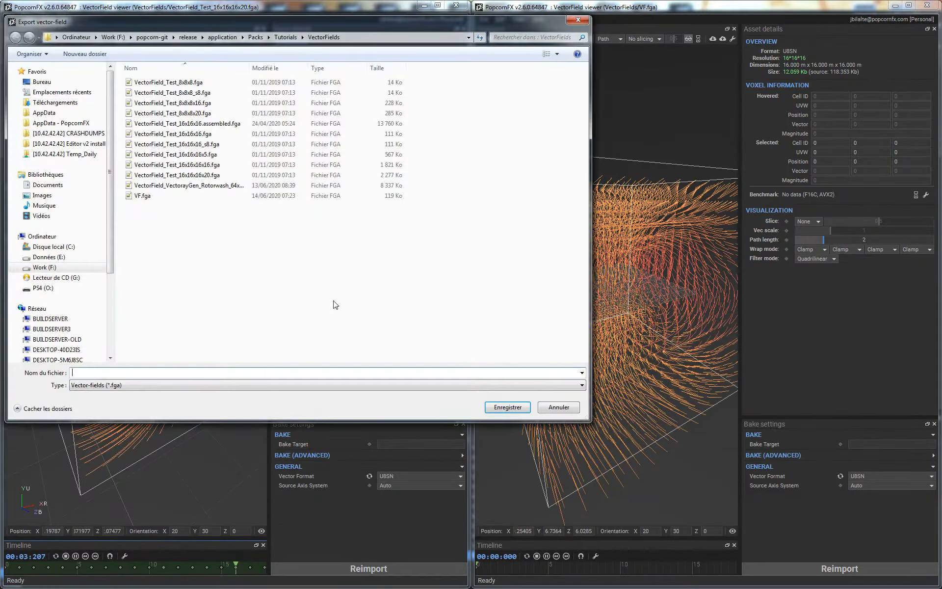
double_click(140, 195)
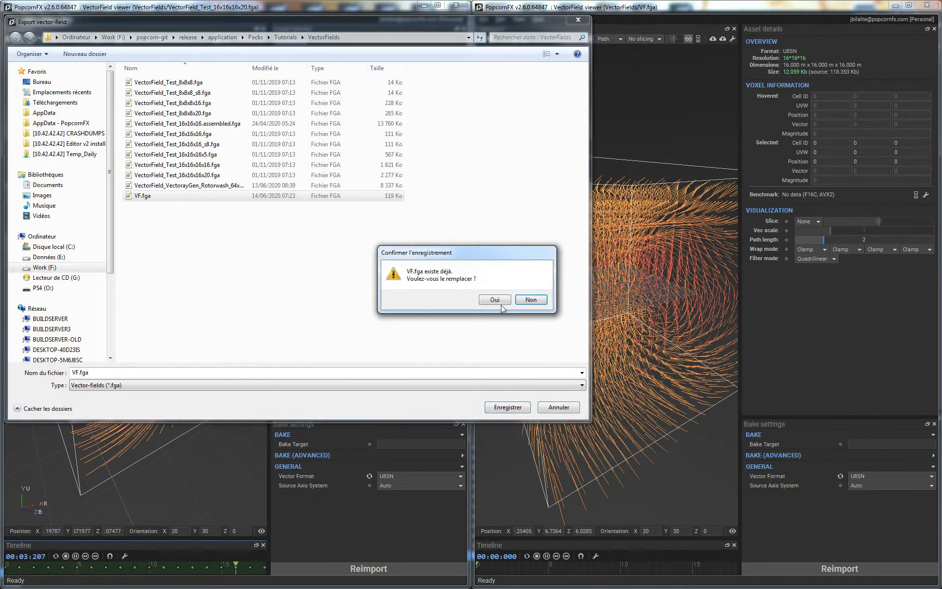
left_click(495, 299)
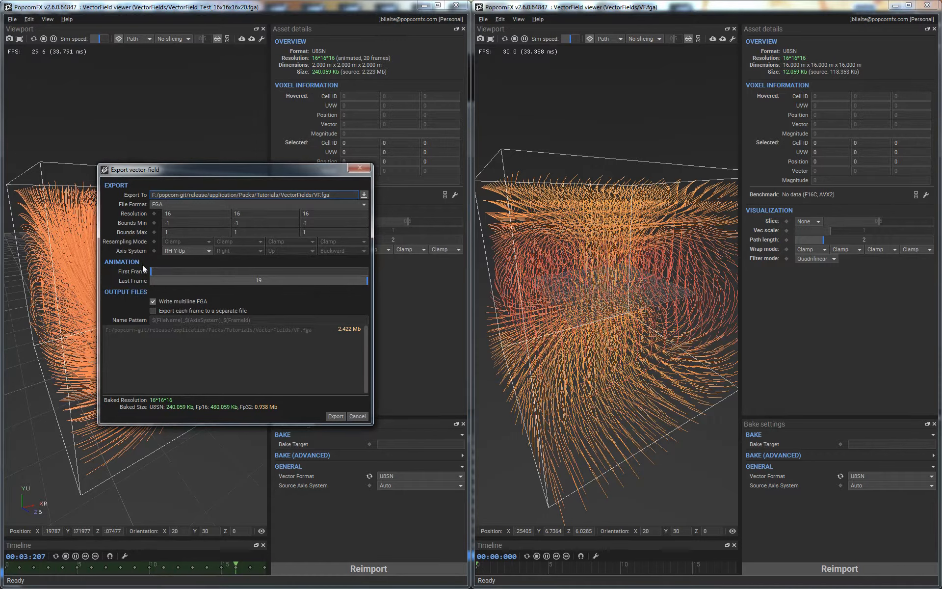
- Set the first frame of the exported animation to 9 and export the vector field
left_click_drag(228, 270, 171, 263)
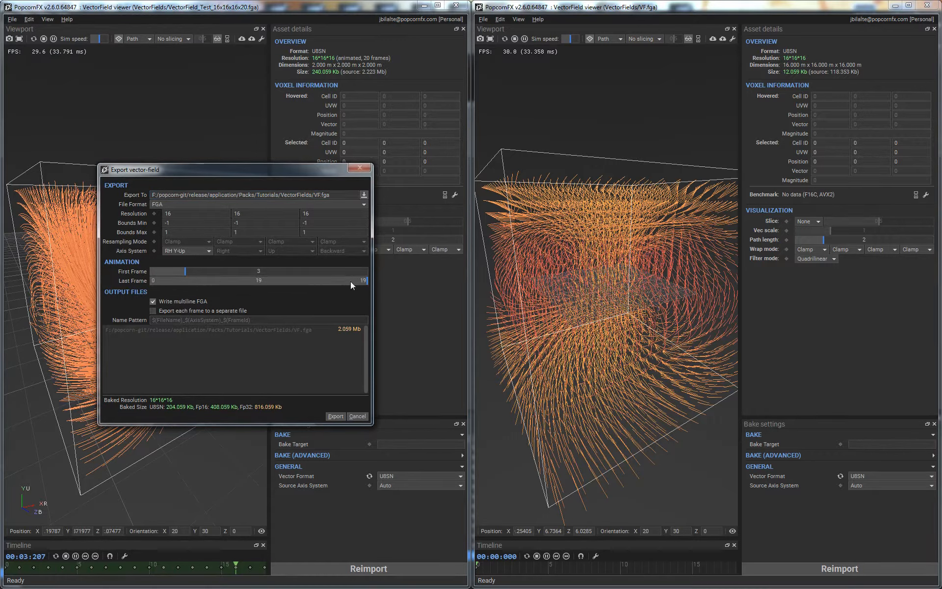
left_click_drag(351, 281, 315, 280)
left_click_drag(268, 269, 277, 273)
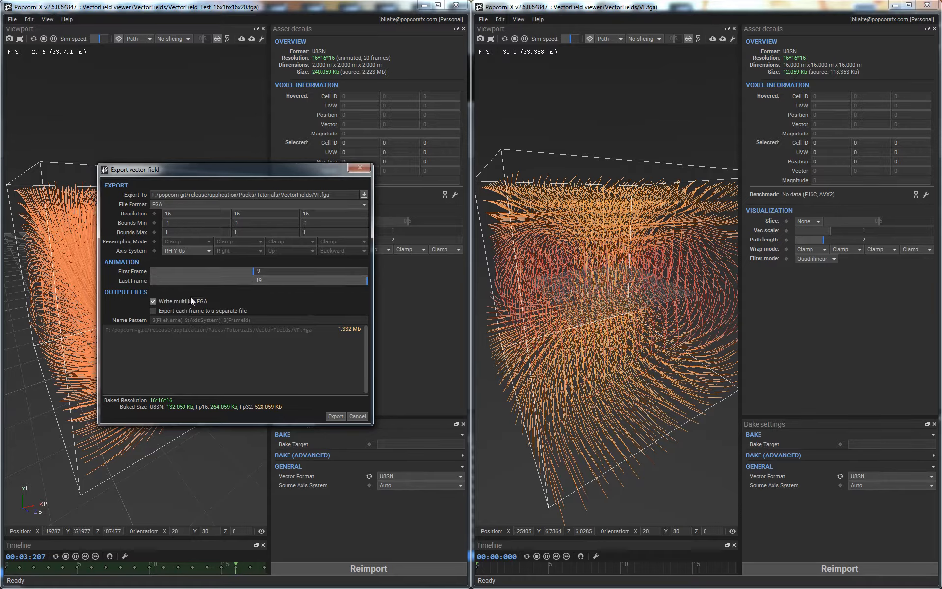
left_click(336, 416)
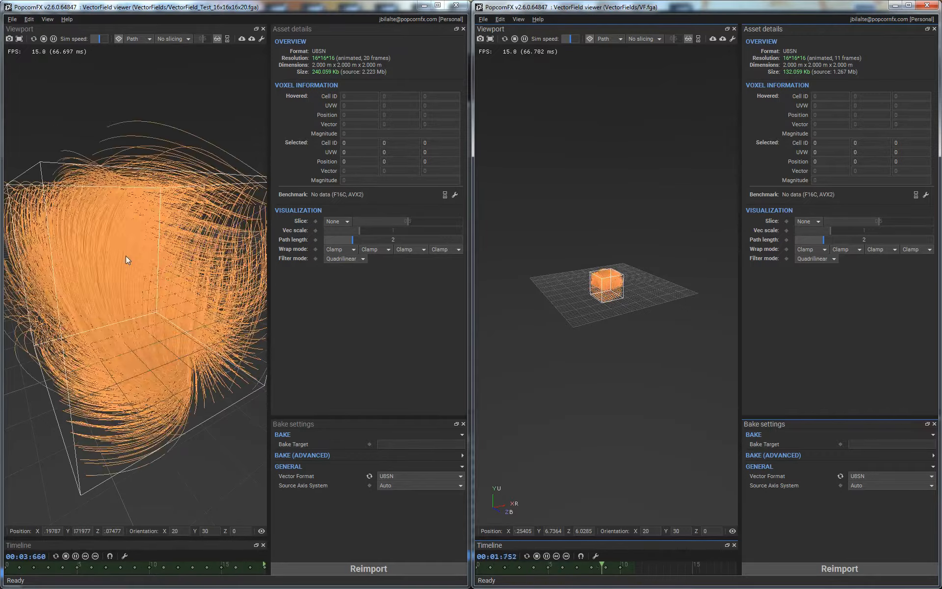
- Look over the re-exported VF field, and start another export of the animated test field that overwrites VF.fga
scroll(632, 304, "up", 3)
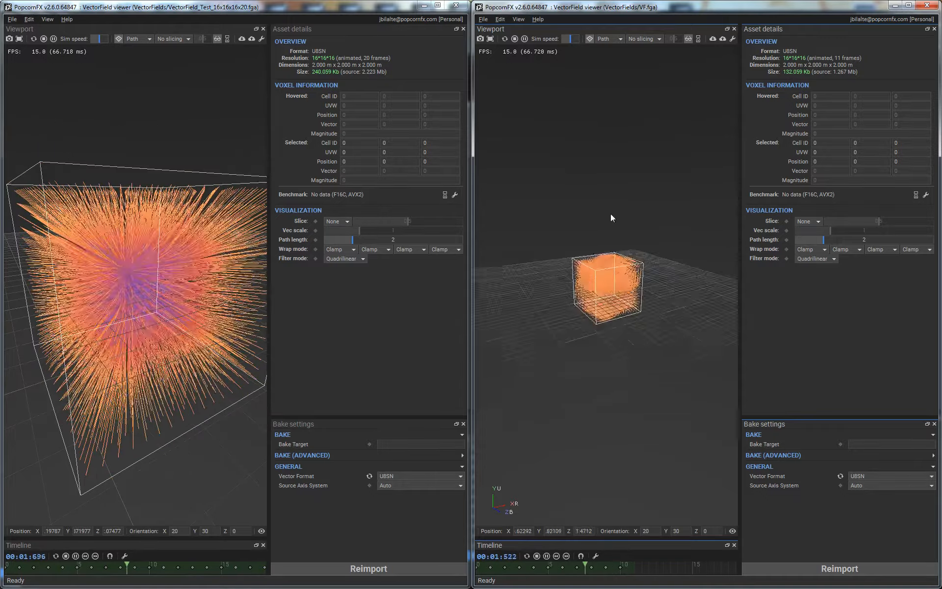
scroll(672, 357, "down", 5)
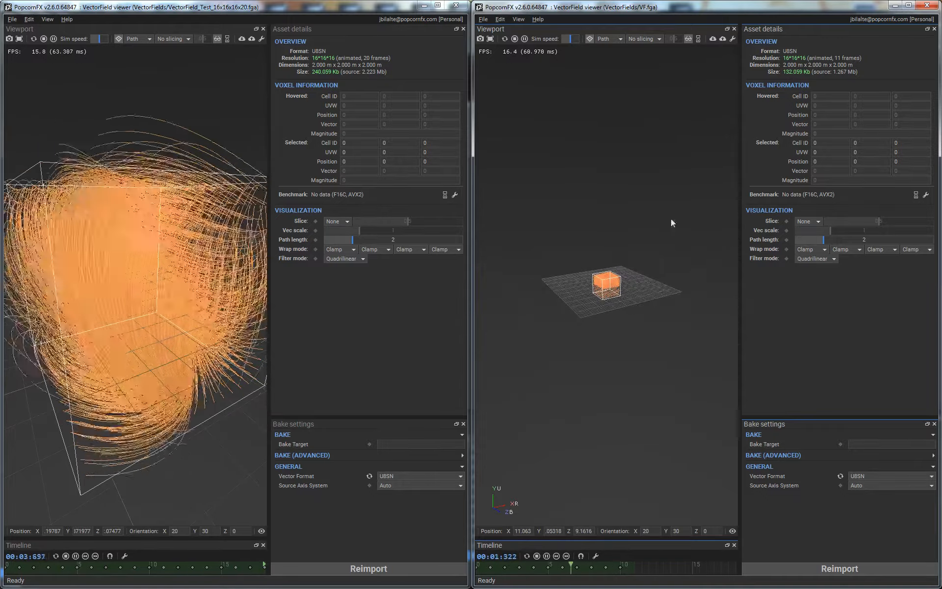
scroll(633, 230, "up", 5)
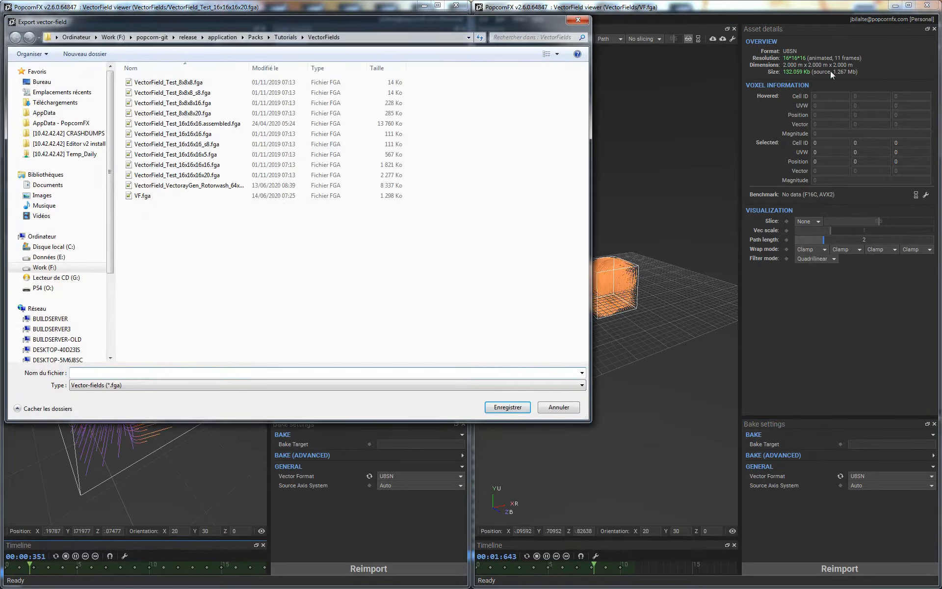
double_click(147, 195)
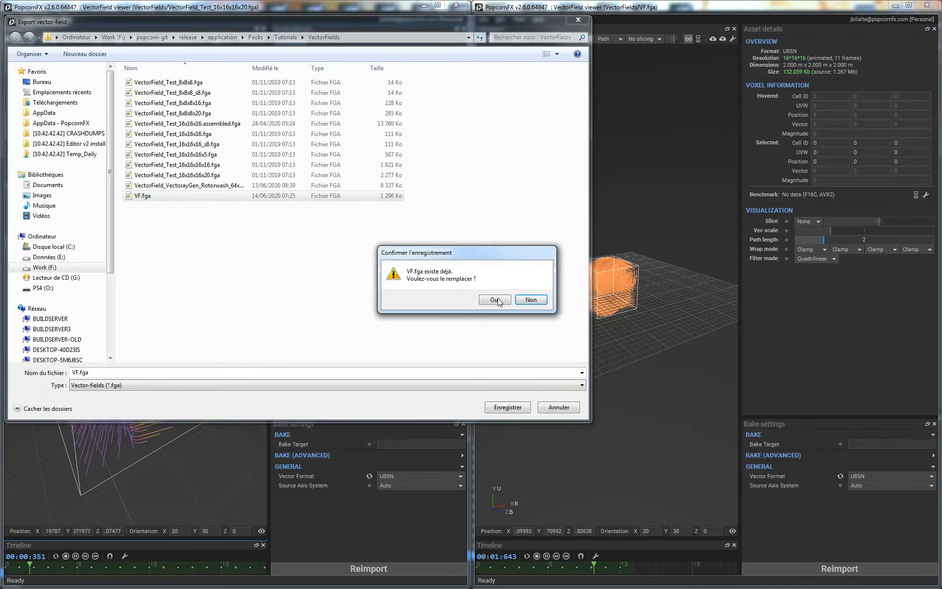
left_click(495, 300)
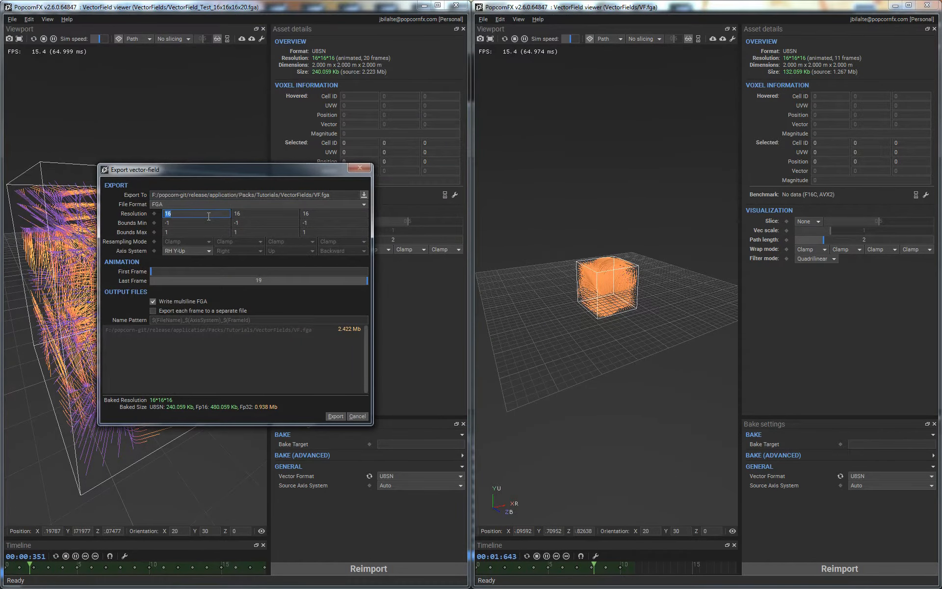
- Set the export bounds to minimum -8, 0, -8 and maximum 8, 16, 8, and export the vector field from frame 9
left_click(225, 222)
type("-8")
key("Tab")
type("-8")
key("Tab")
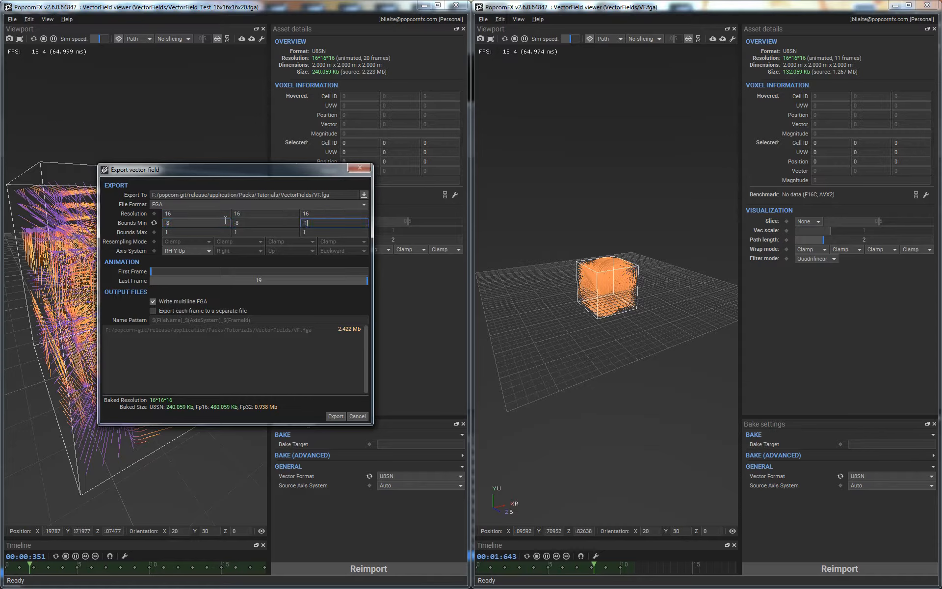
key("Tab")
type("8")
key("Tab")
type("8")
key("Tab")
type("8")
left_click(261, 223)
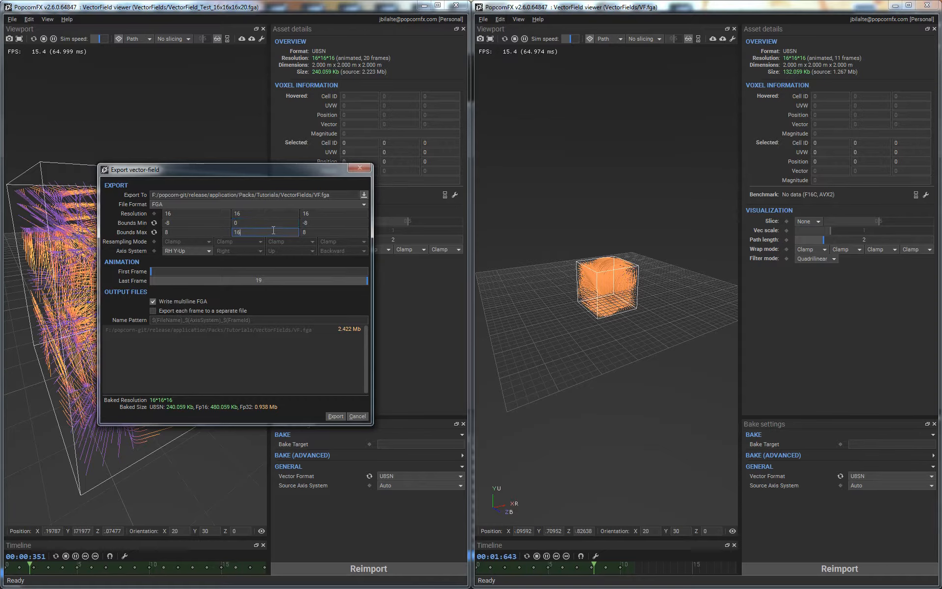
left_click_drag(242, 270, 255, 272)
left_click(341, 418)
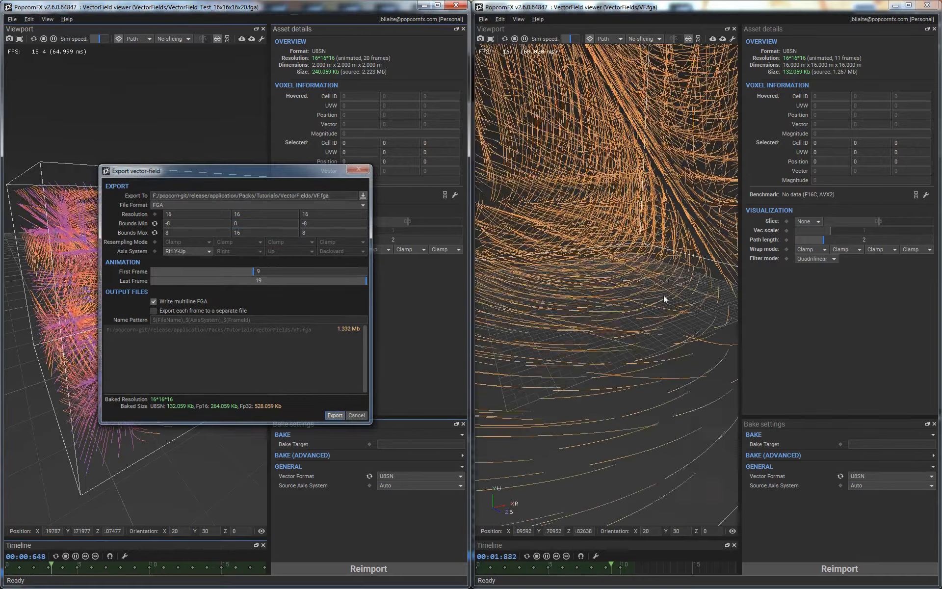
- Examine the rescaled VF vector field from several angles and distances, and close its viewer
scroll(639, 231, "down", 2)
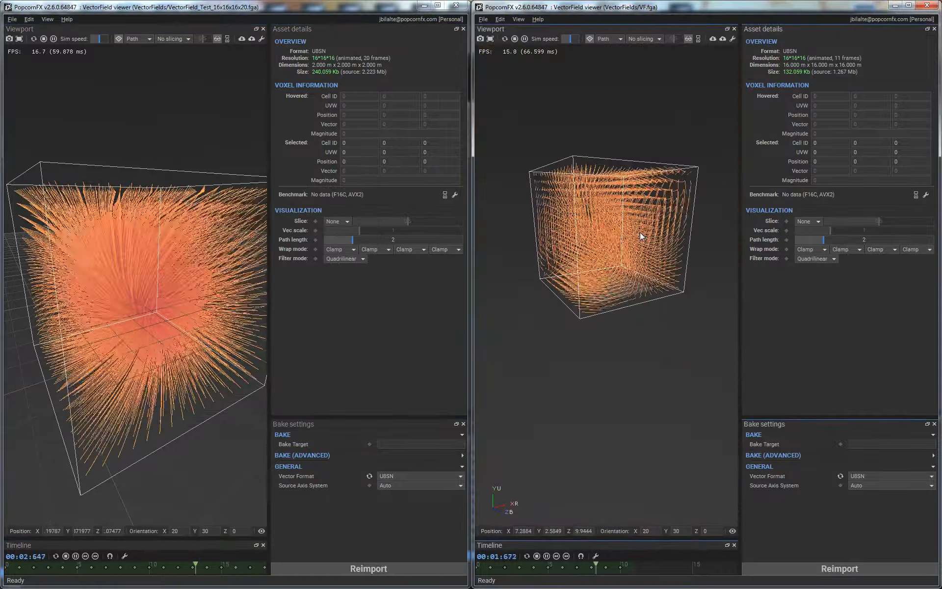
left_click_drag(639, 232, 624, 148, "alt")
left_click_drag(672, 220, 631, 265, "alt")
scroll(628, 266, "up", 3)
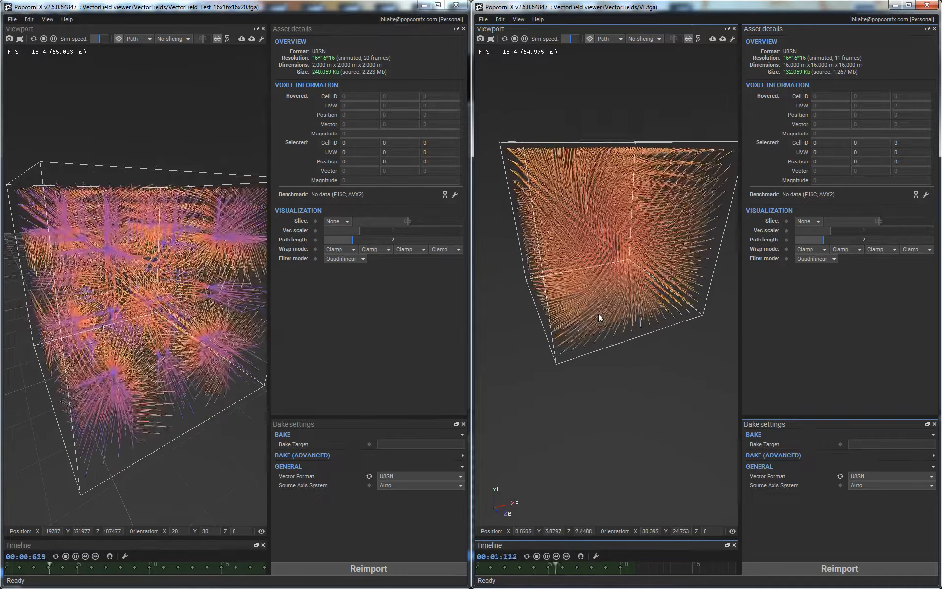
scroll(608, 278, "up", 3)
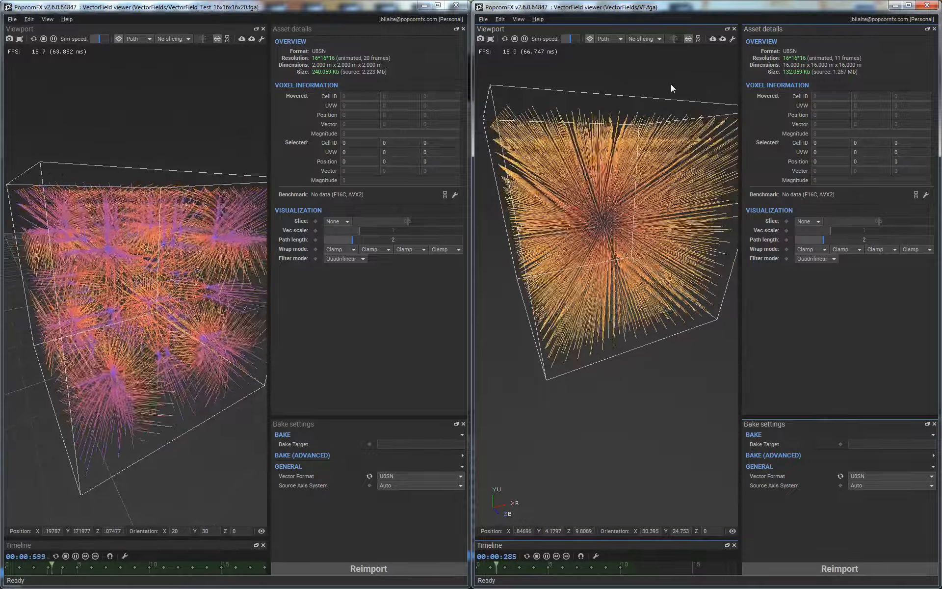
left_click_drag(617, 305, 610, 191, "alt")
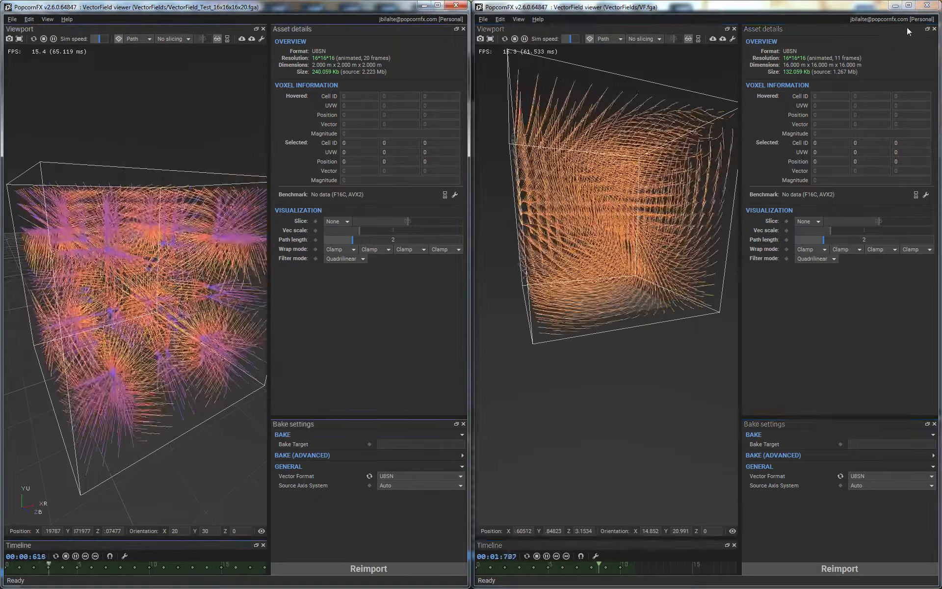
left_click(926, 5)
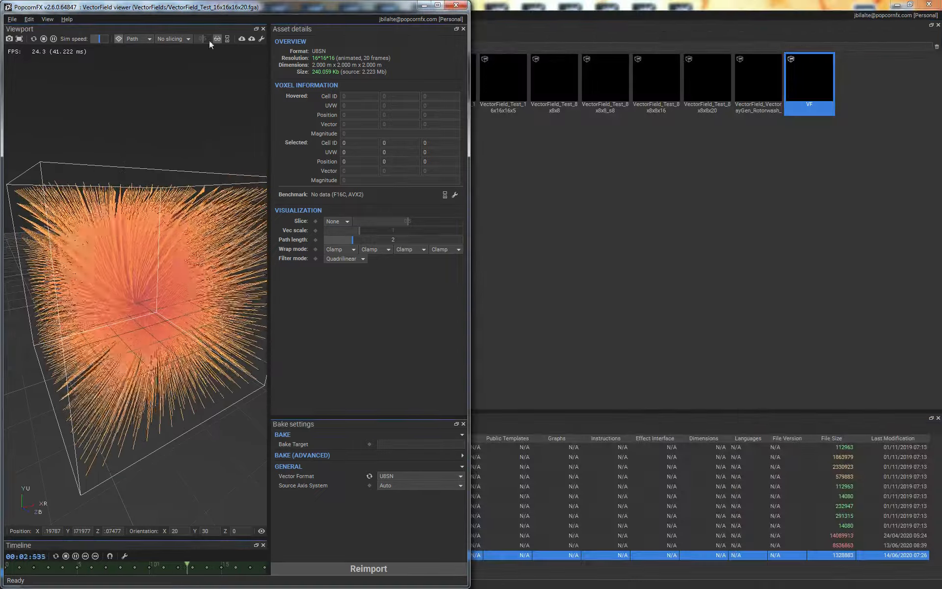
- Start another export of the animated test field and create a folder named AnimVF inside VectorFields as its destination
left_click(251, 39)
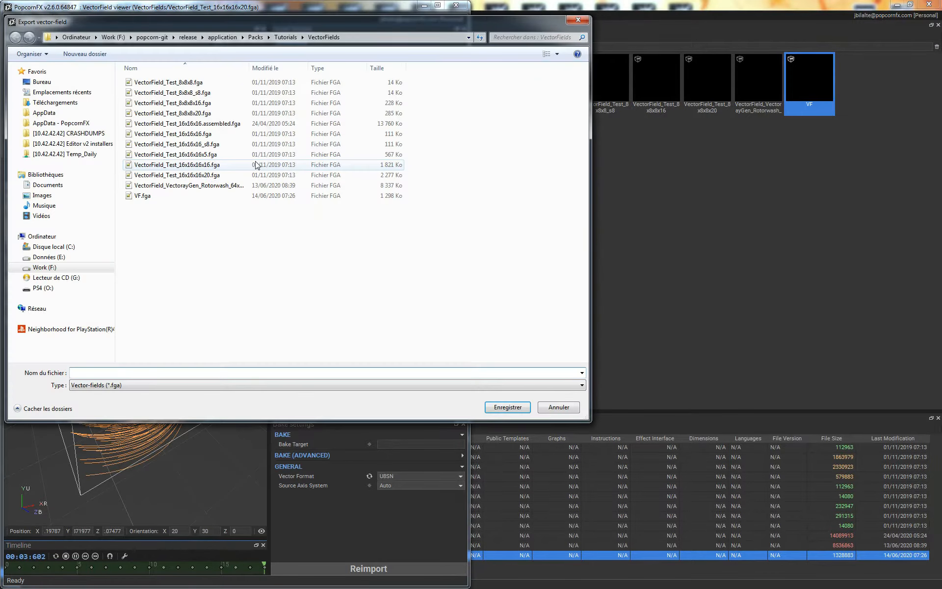
right_click(146, 241)
mouse_move(216, 435)
left_click(304, 435)
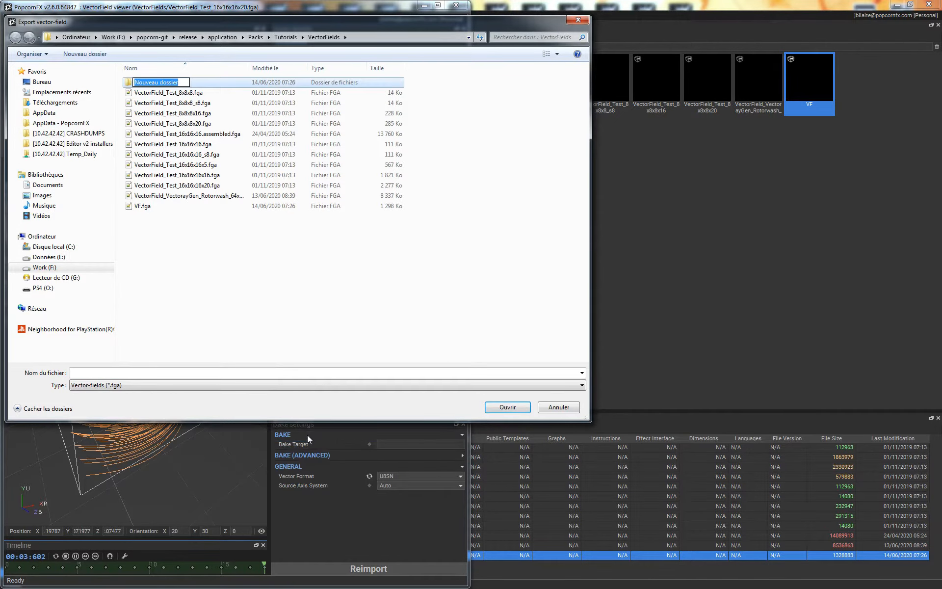
type("AnimVF")
key("Return")
key("Return")
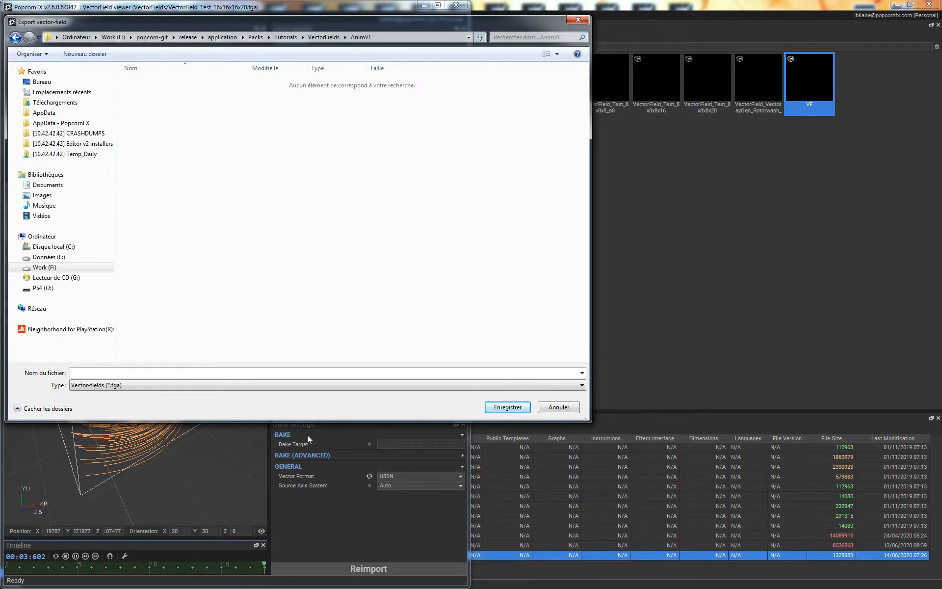
- Name the export's output file VF and accept the AnimVF folder as its location
left_click(152, 374)
type("VF")
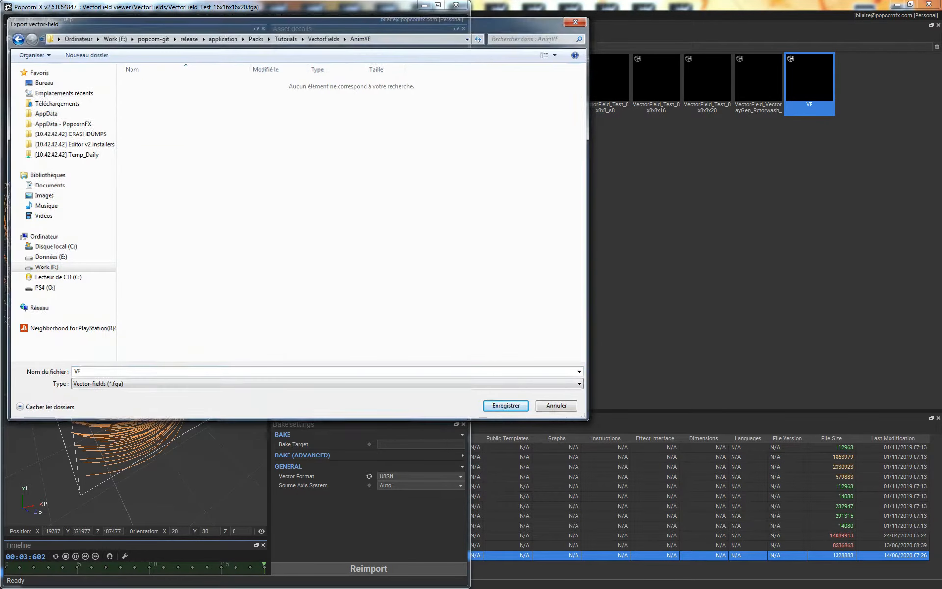
key("Return")
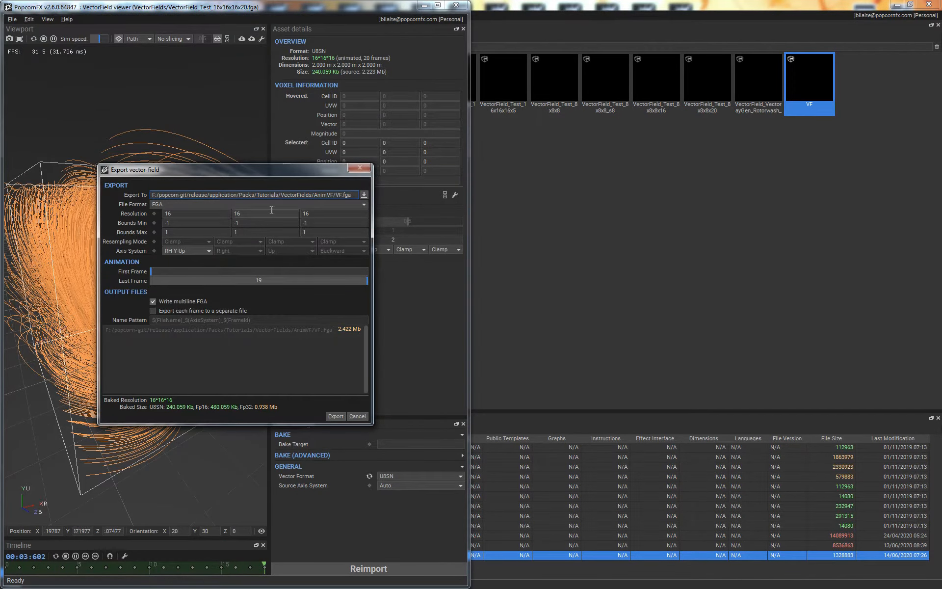
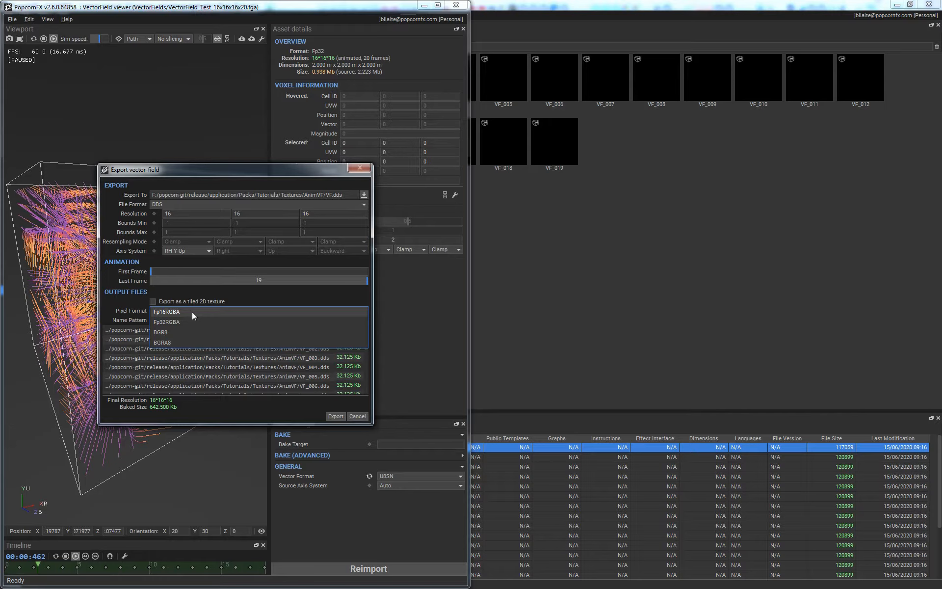
- Export the animated field's frames as DDS textures in Fp16RGBA pixel format, and open the AnimVF folder inside Textures
left_click(192, 312)
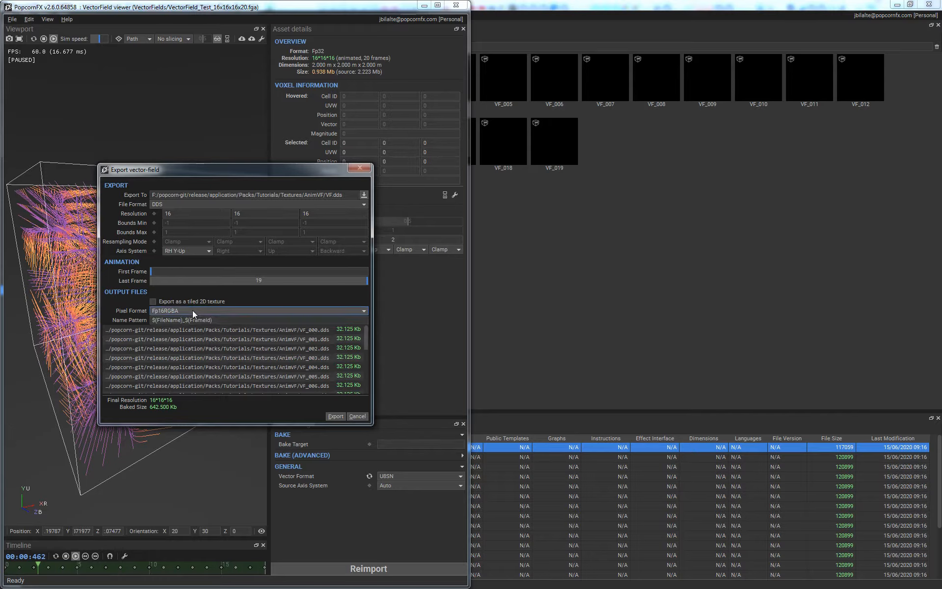
left_click(338, 416)
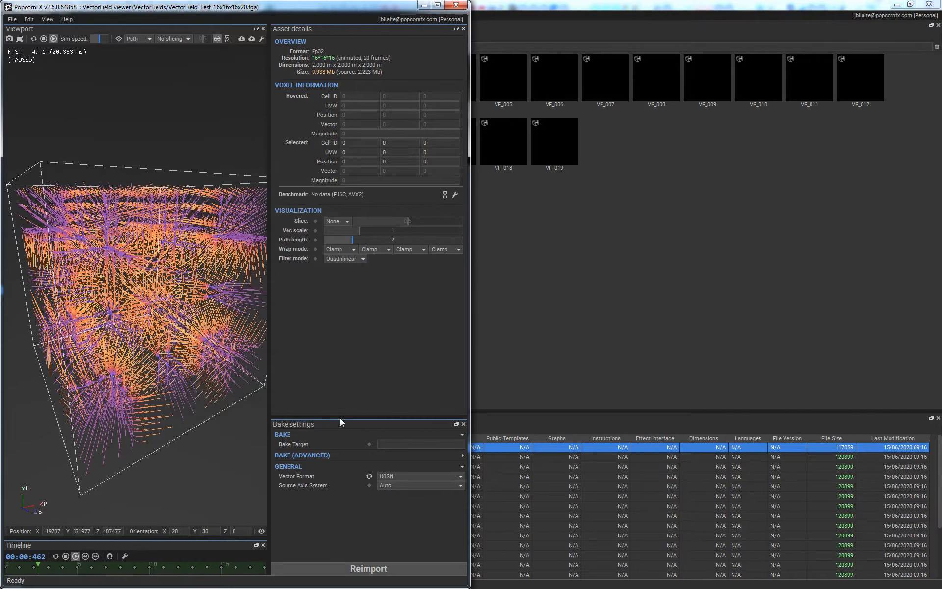
left_click(510, 235)
scroll(100, 290, "up", 3)
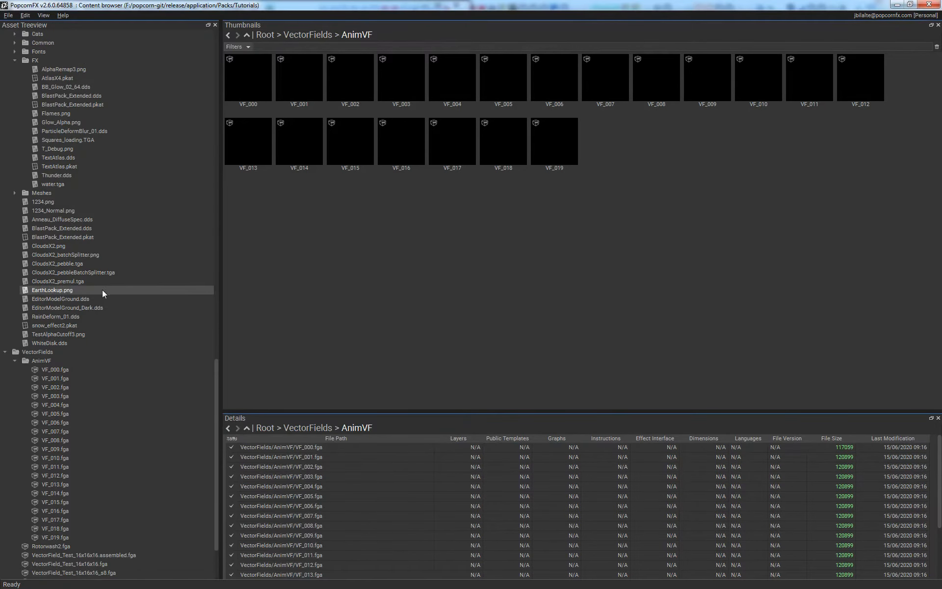
left_click(93, 245)
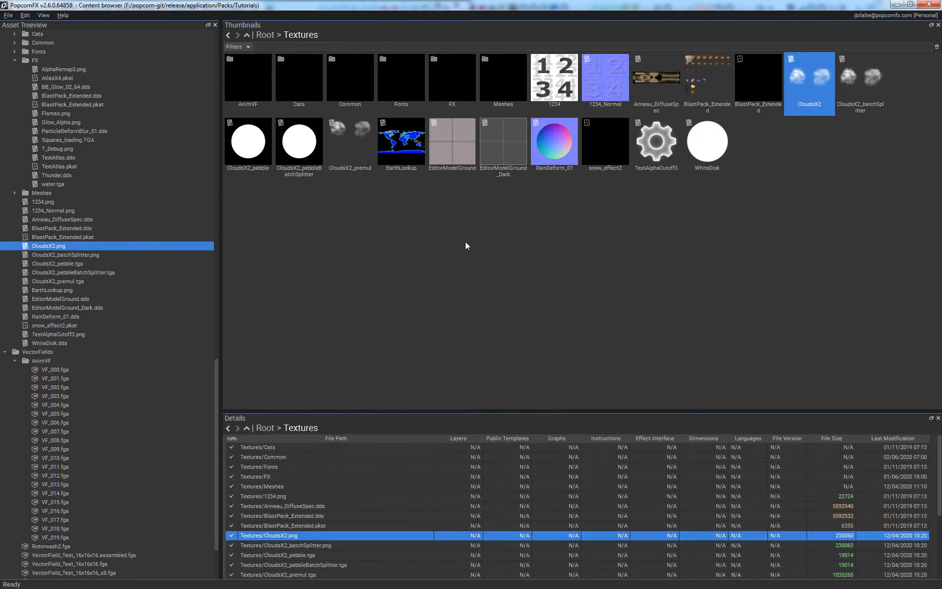
double_click(246, 78)
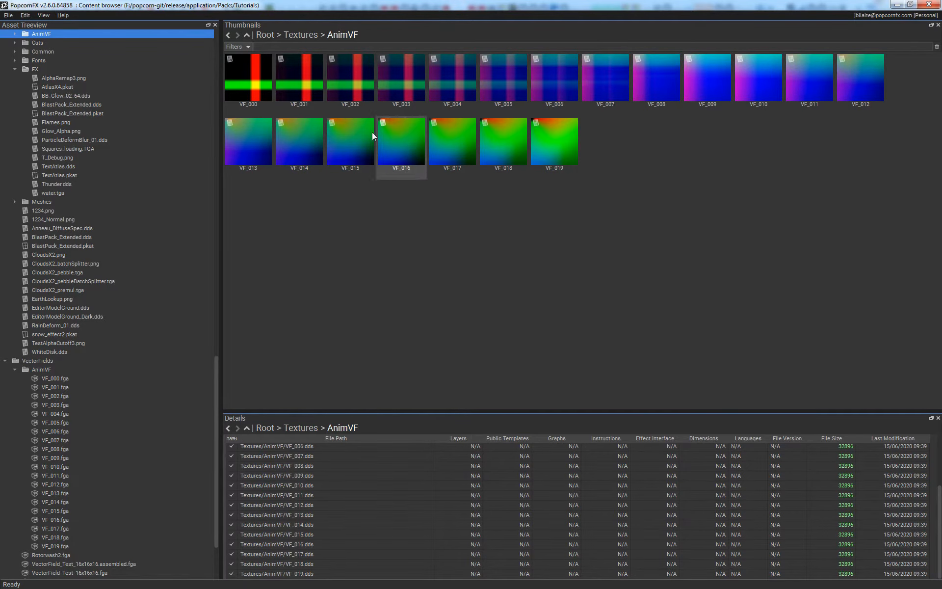
- Open the VectorField_VectorayGen_Rotorwash_64x64x64 vector field from the VectorFields folder in its viewer
scroll(152, 370, "down", 4)
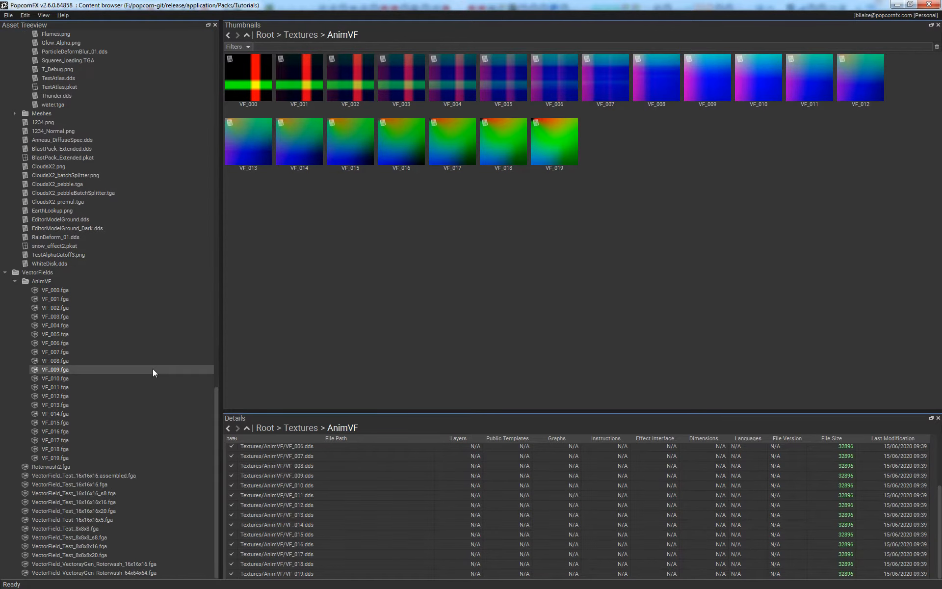
left_click(127, 519)
left_click(494, 231)
double_click(240, 142)
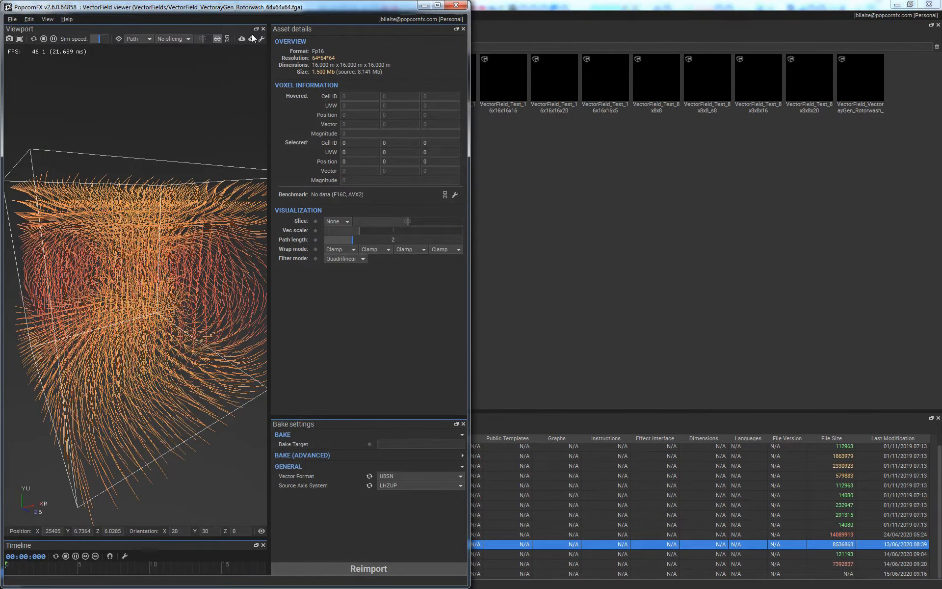
- Export the Rotorwash 64x64x64 field as a volume texture named VF.dds into the Textures folder
left_click(252, 39)
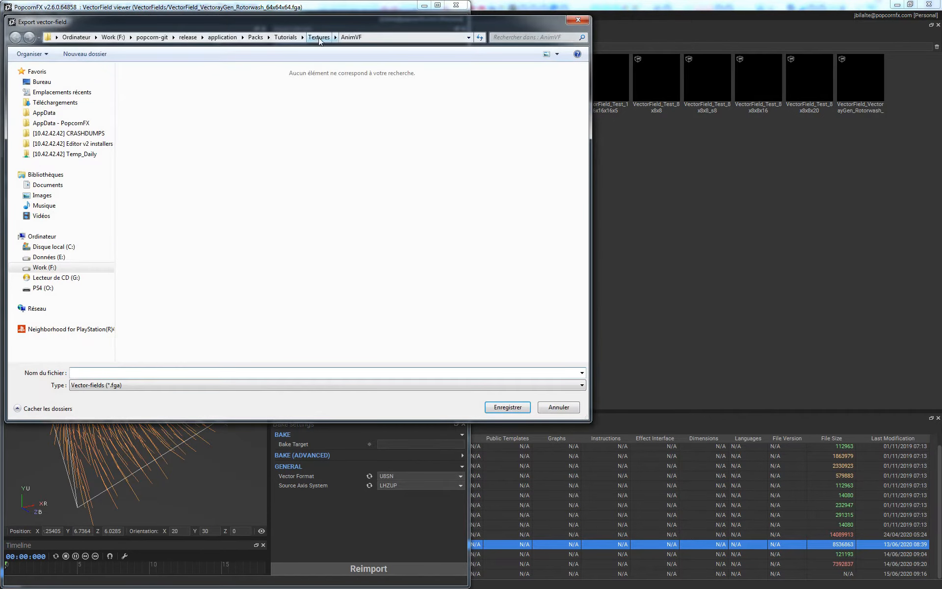
type("VF")
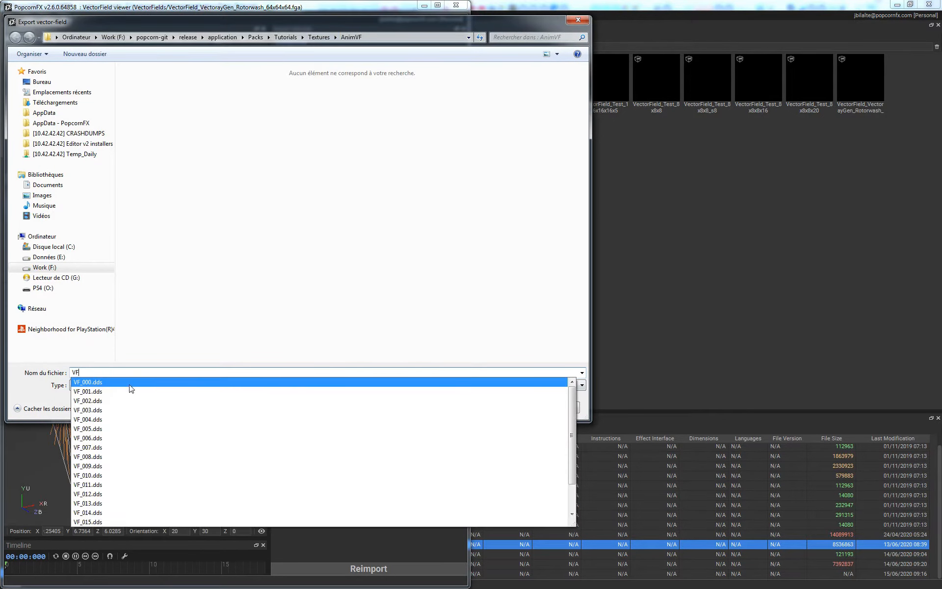
left_click(131, 385)
left_click(132, 385)
left_click(123, 397)
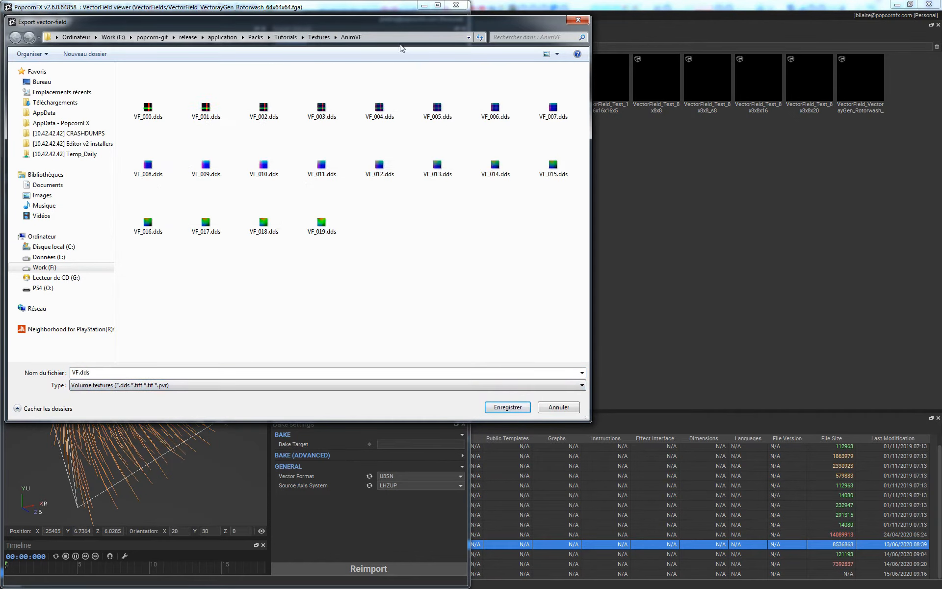
left_click(318, 37)
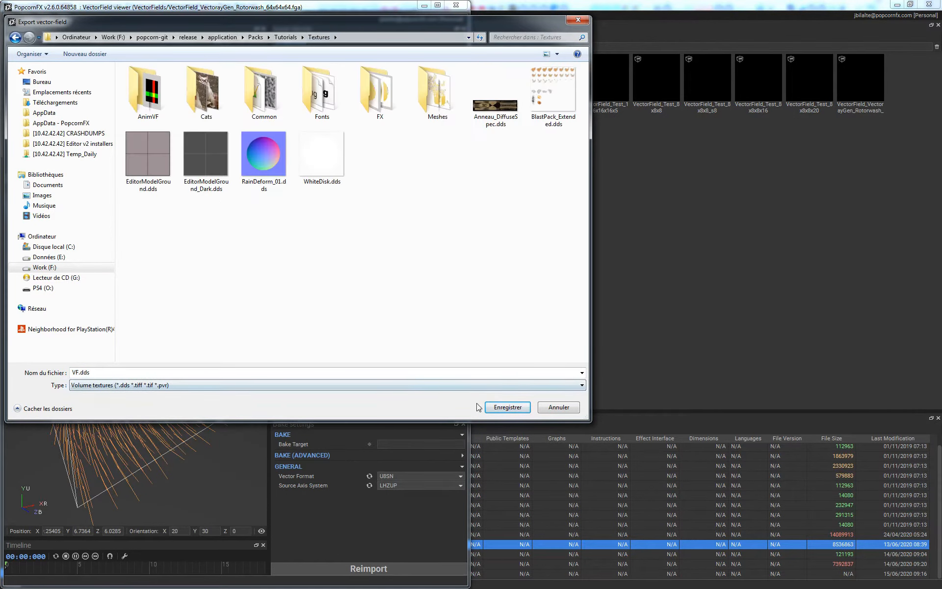
left_click(508, 407)
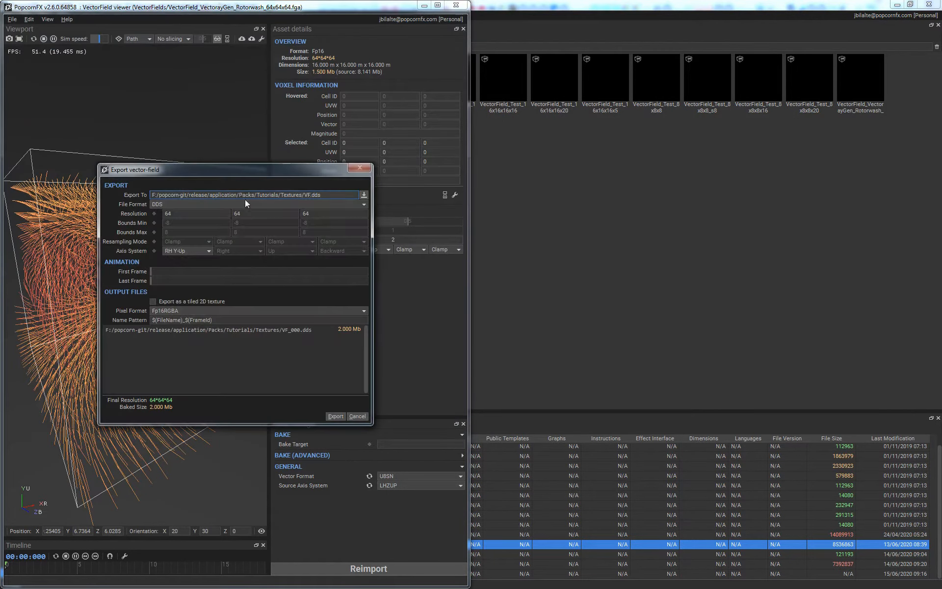
left_click(336, 416)
- Examine the exported VF_000 volume texture at a different depth slice, and close its viewer
left_click(598, 239)
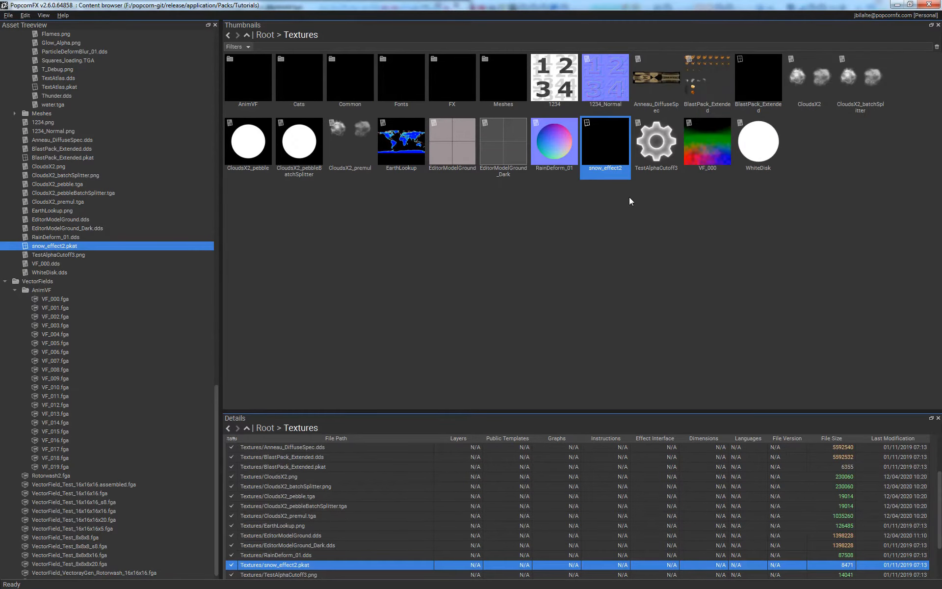
double_click(711, 133)
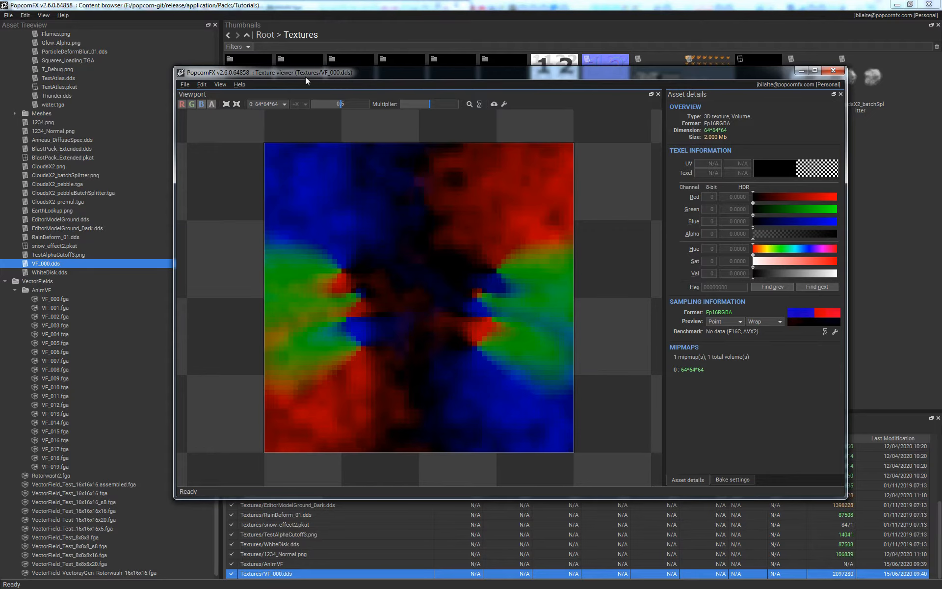
mouse_move(341, 103)
left_mouse_down()
mouse_move(315, 105)
mouse_move(369, 105)
mouse_move(308, 101)
mouse_move(363, 101)
mouse_move(322, 106)
mouse_move(341, 105)
left_mouse_up()
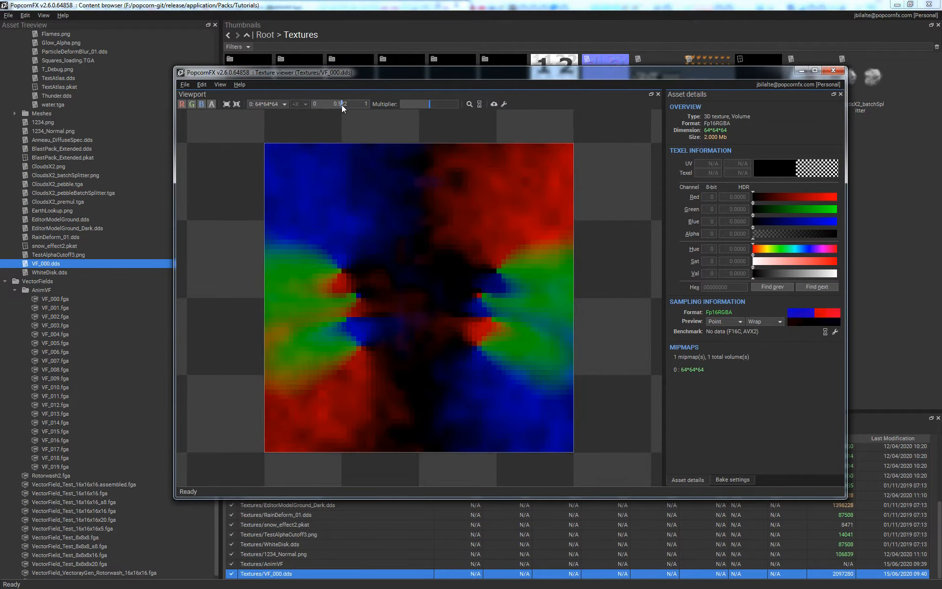
left_click(832, 70)
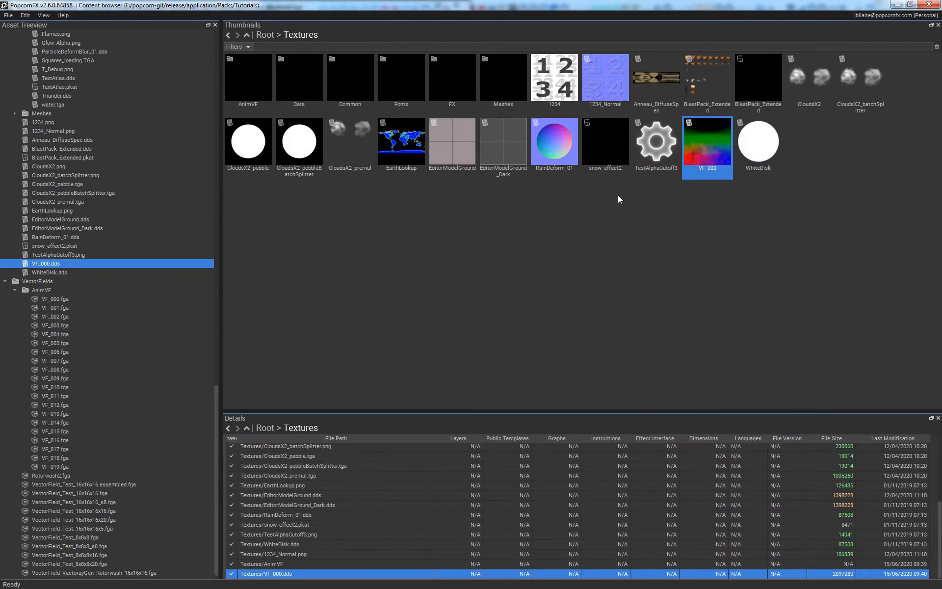
left_click(660, 198)
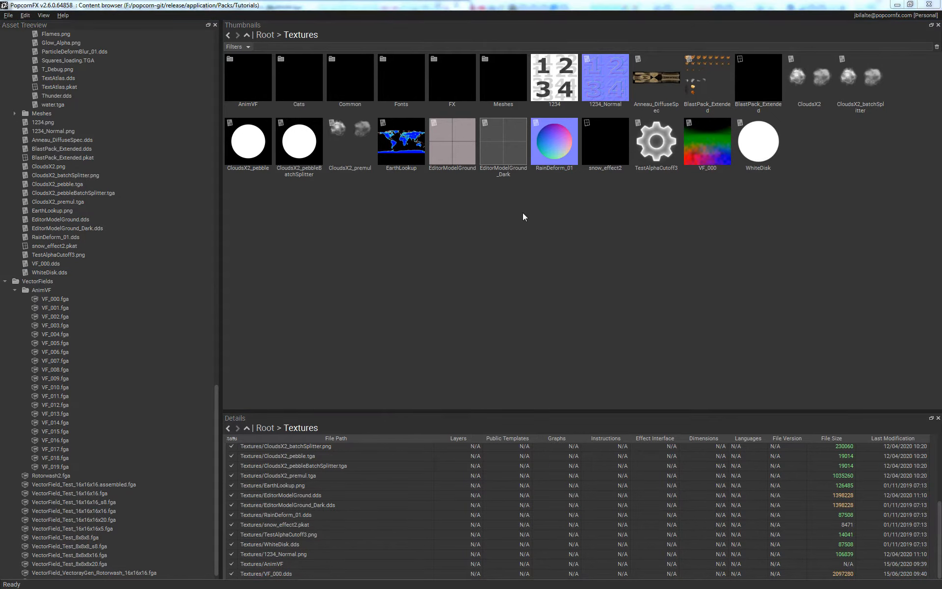
- Start another volume texture export of the Rotorwash 64x64x64 field, with VF in the Textures folder as the output file
key("alt+Tab")
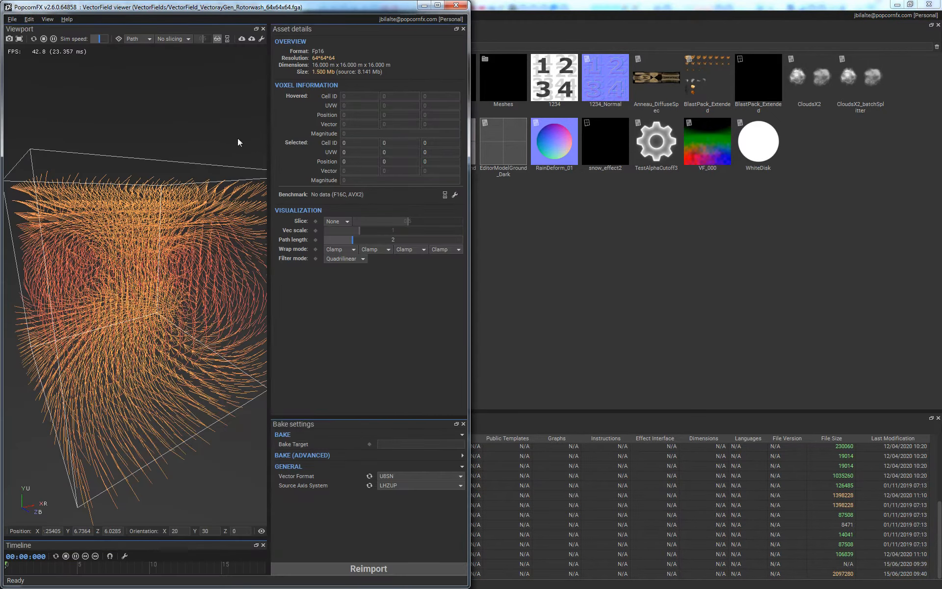
left_click(252, 39)
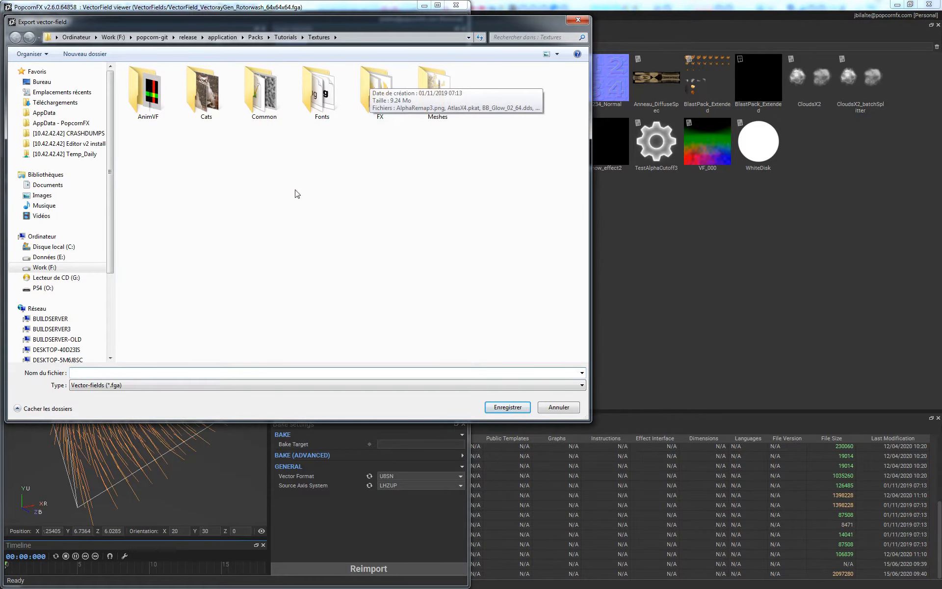
left_click(120, 386)
left_click(141, 404)
left_click(101, 372)
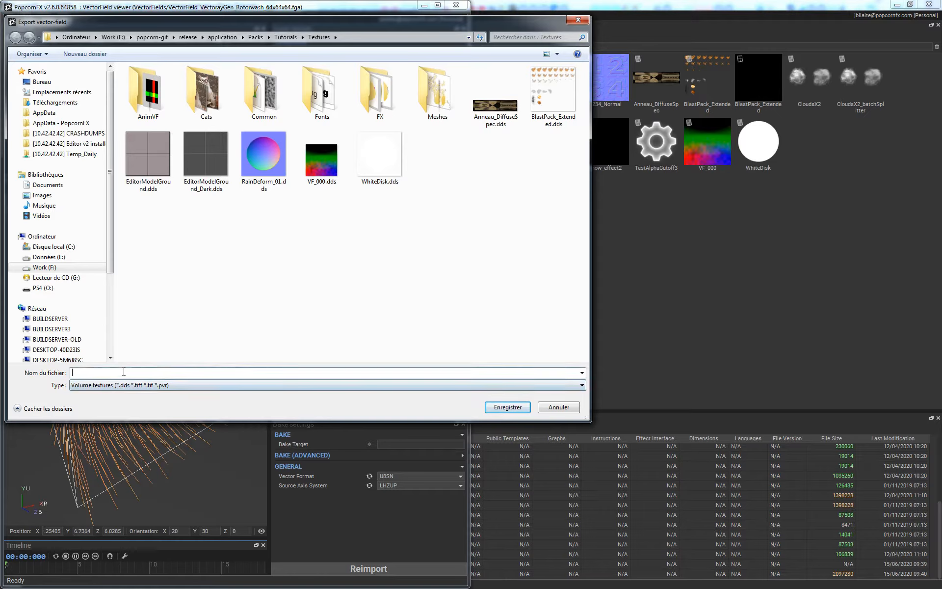
double_click(320, 162)
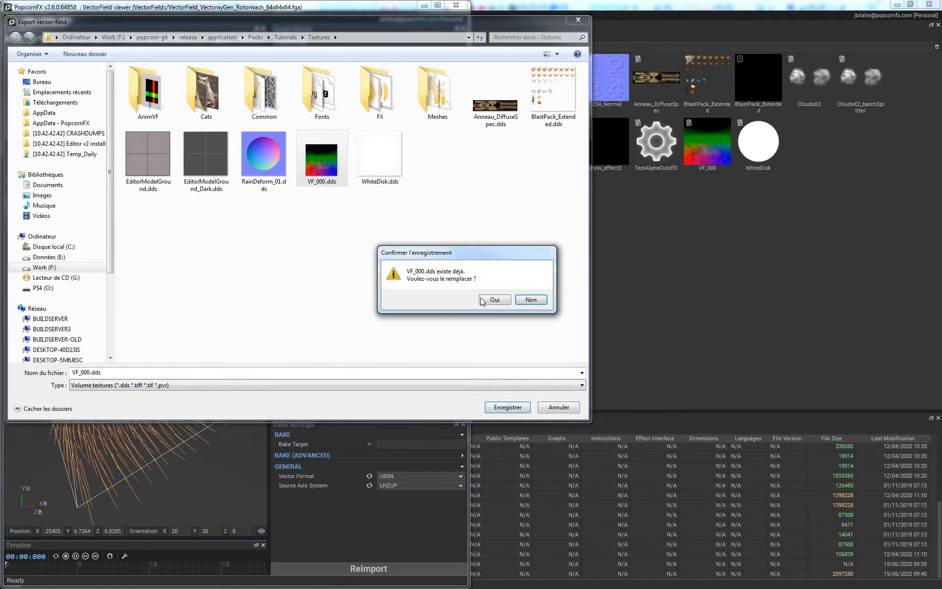
left_click(531, 299)
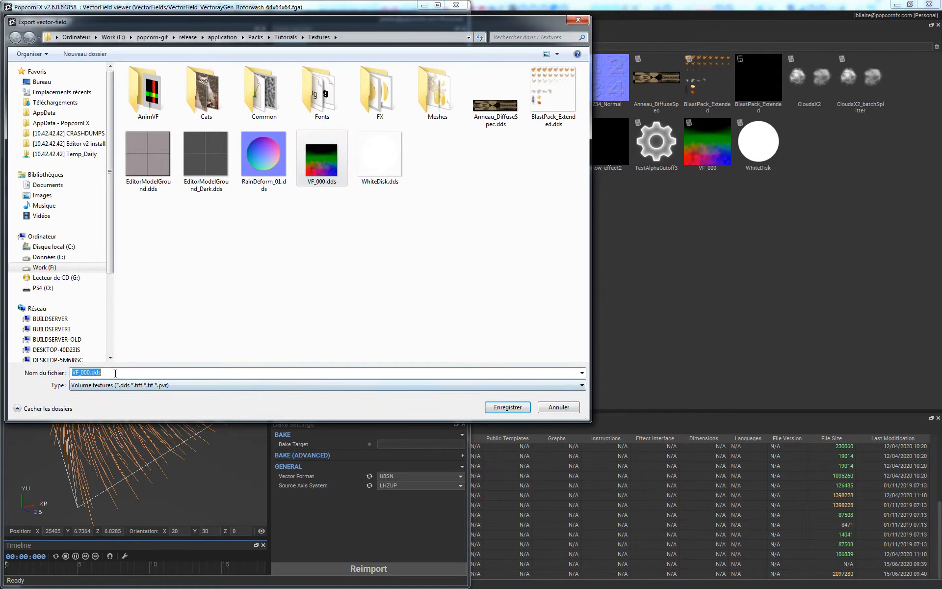
type("VF")
key("Return")
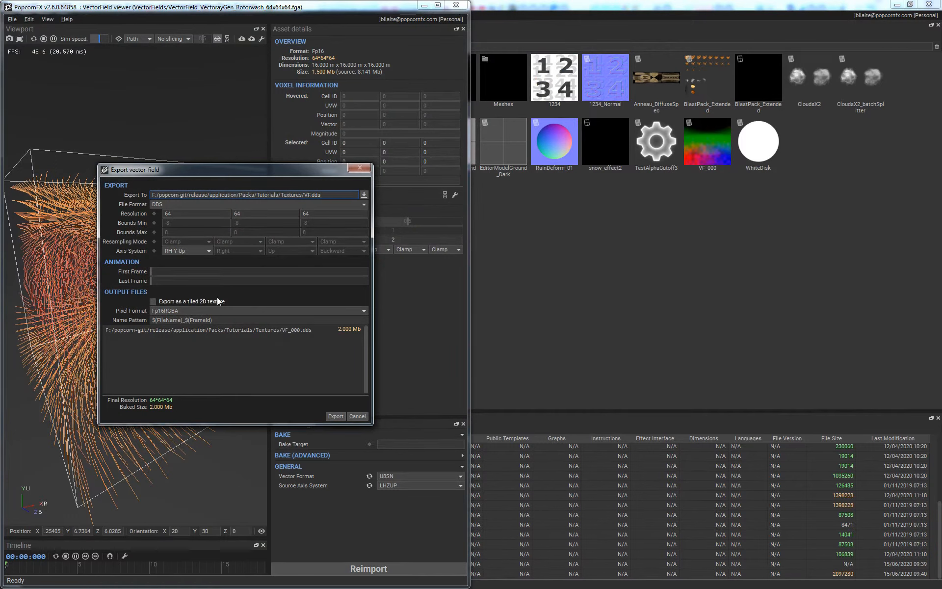
- Enable export as a tiled 2D texture, shorten the name pattern to $(FileName), and export the texture
left_click(153, 302)
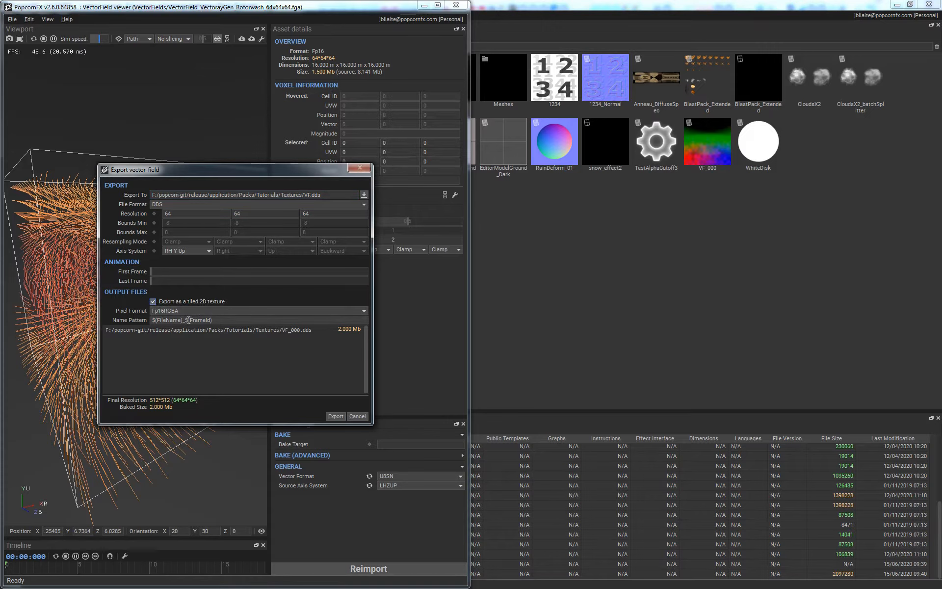
left_click_drag(184, 320, 232, 319)
key("BackSpace")
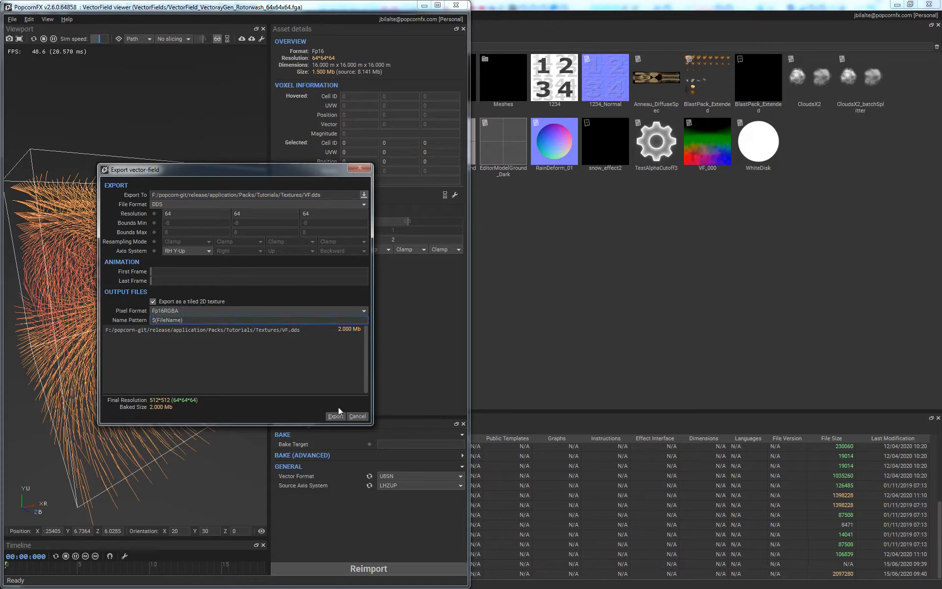
left_click(327, 386)
left_click(335, 416)
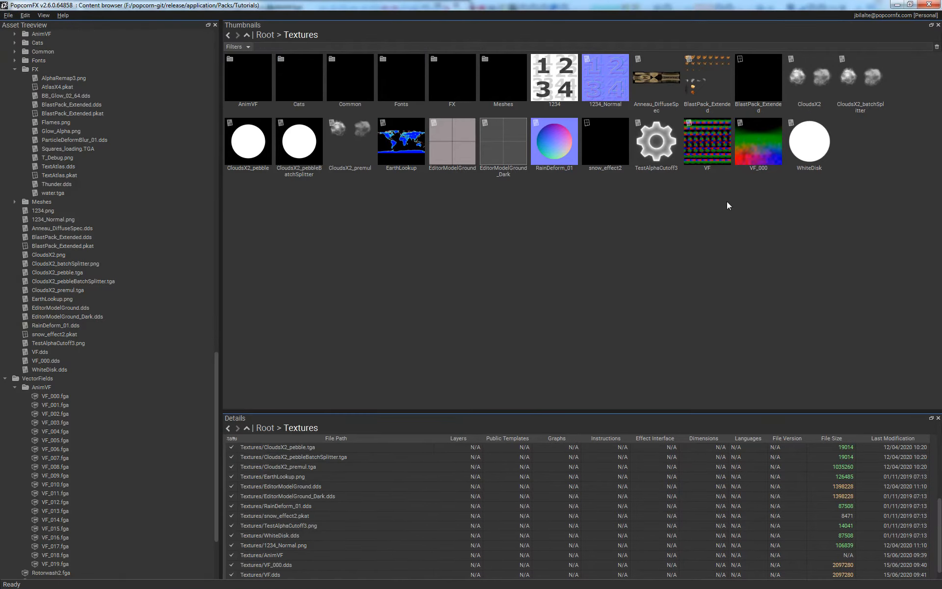
- Examine the tiles of the exported VF 2D texture up close and as a whole, and close its viewer
double_click(711, 137)
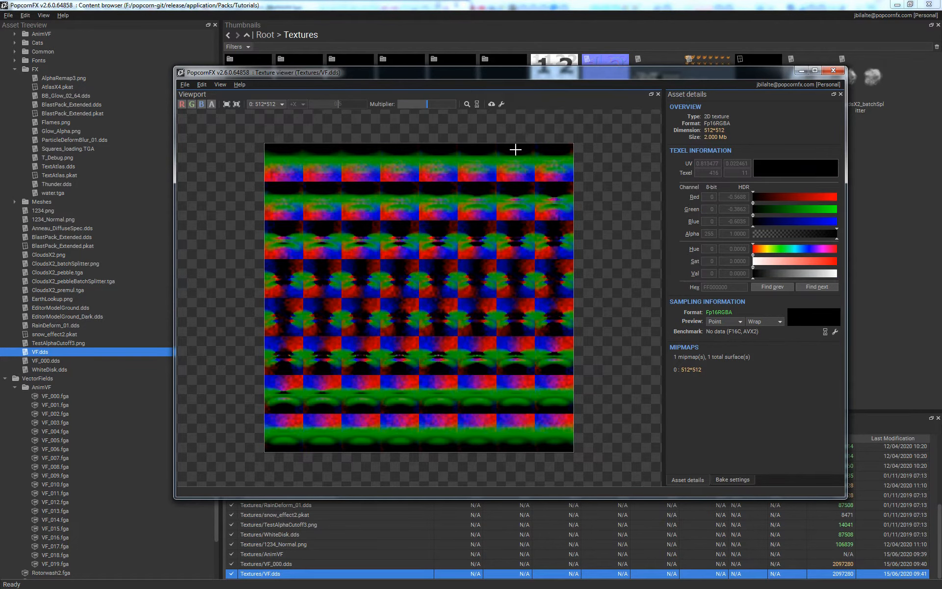
scroll(528, 141, "up", 5)
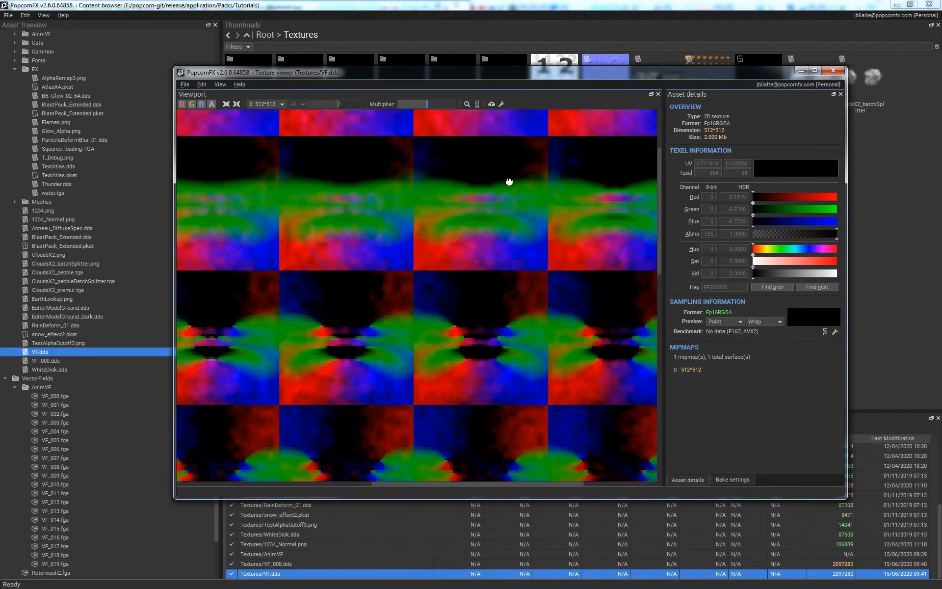
middle_click_drag(602, 148, 529, 188)
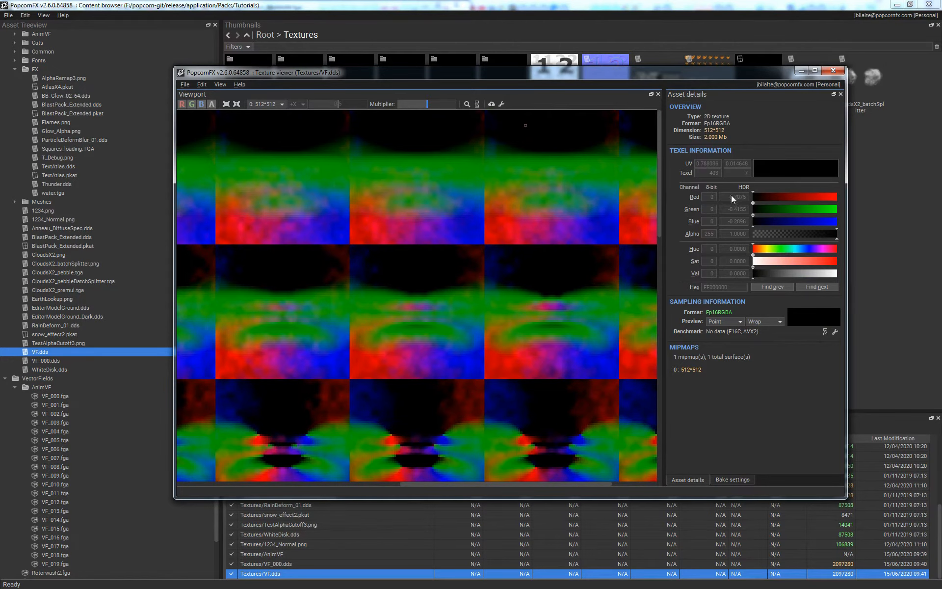
scroll(530, 135, "down", 5)
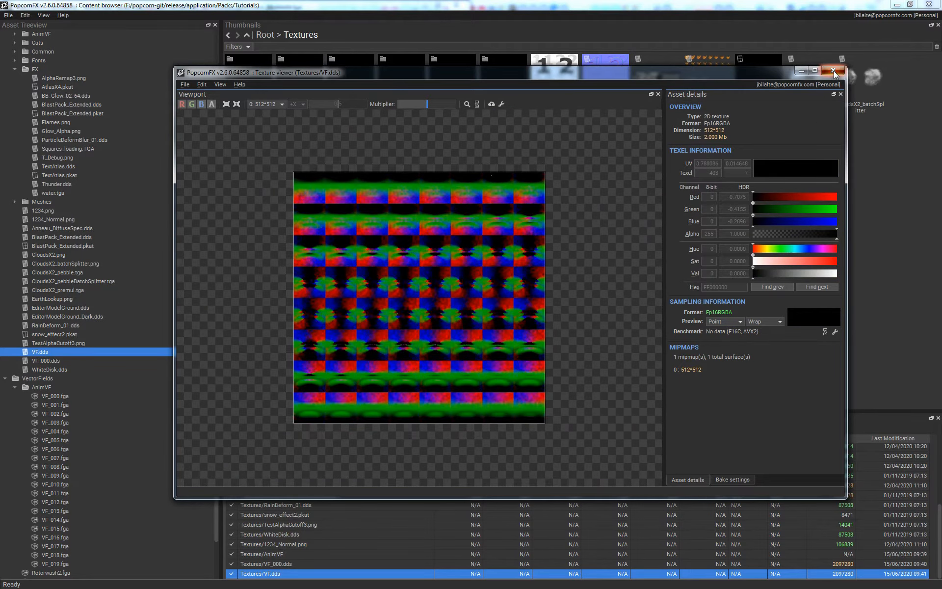
left_click(834, 71)
left_click(716, 226)
- Start another volume texture export of the Rotorwash 64x64x64 field, with VF2.dds in the Textures folder as the output file
key("alt+Tab")
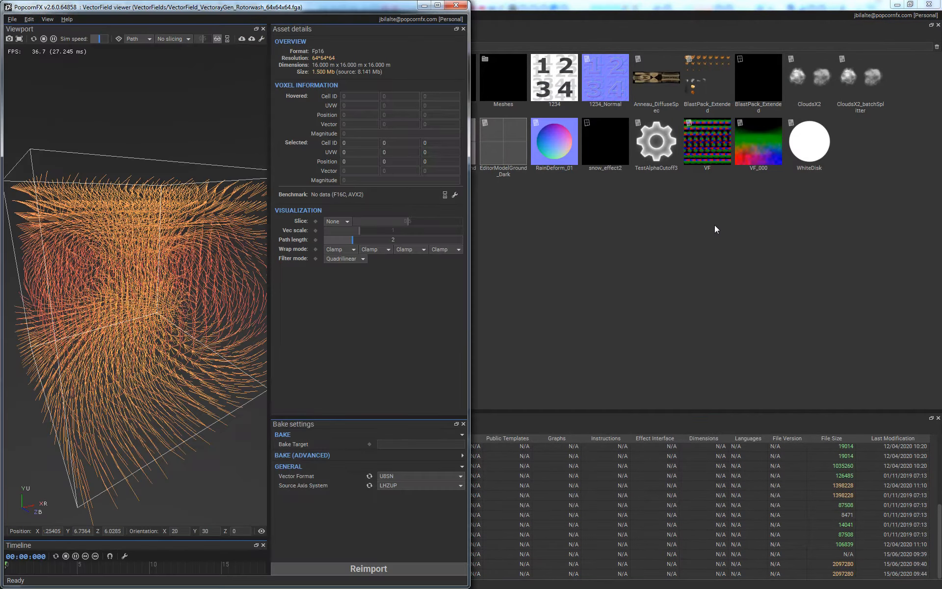
left_click(251, 39)
left_click(139, 387)
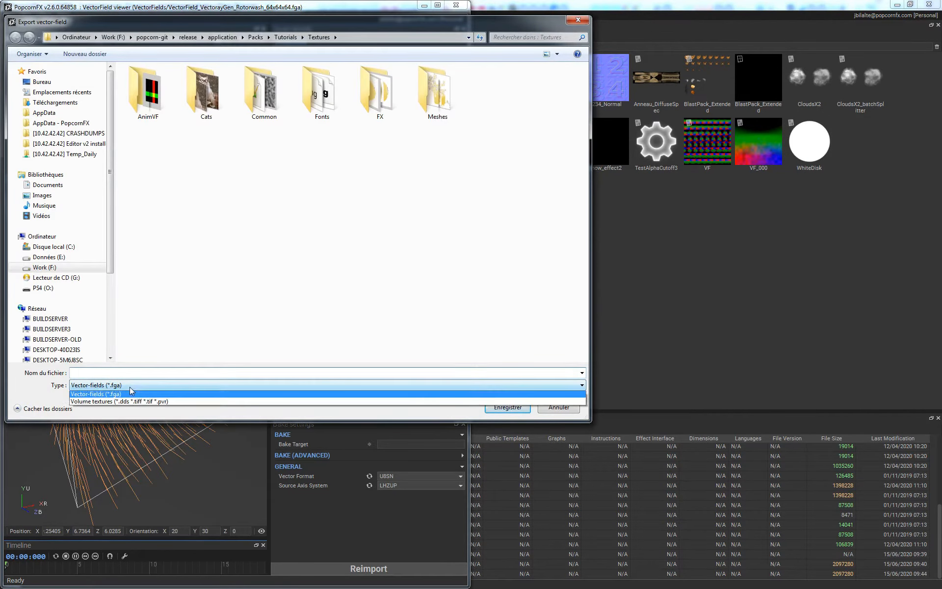
left_click(140, 397)
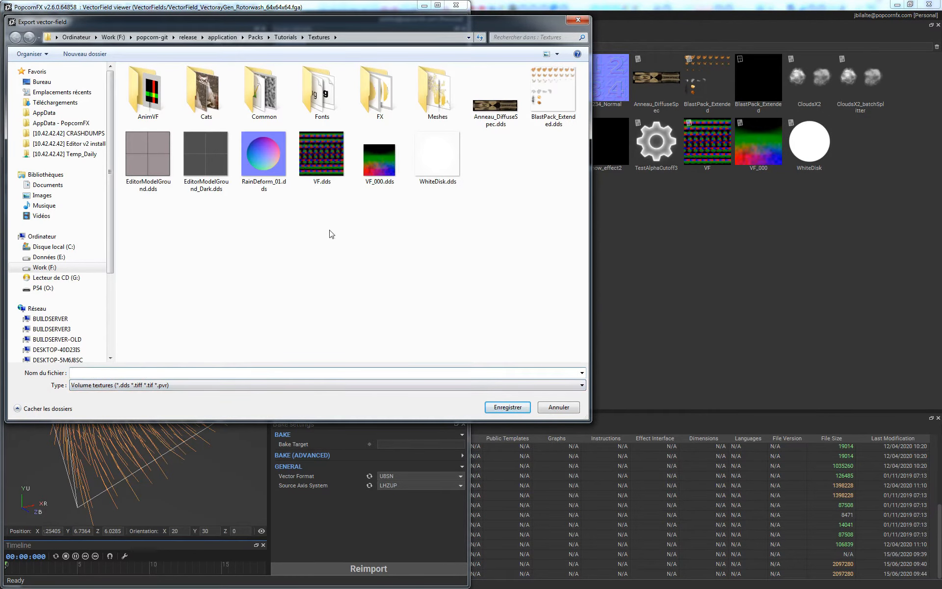
left_click(323, 169)
left_click(80, 373)
left_click(79, 373)
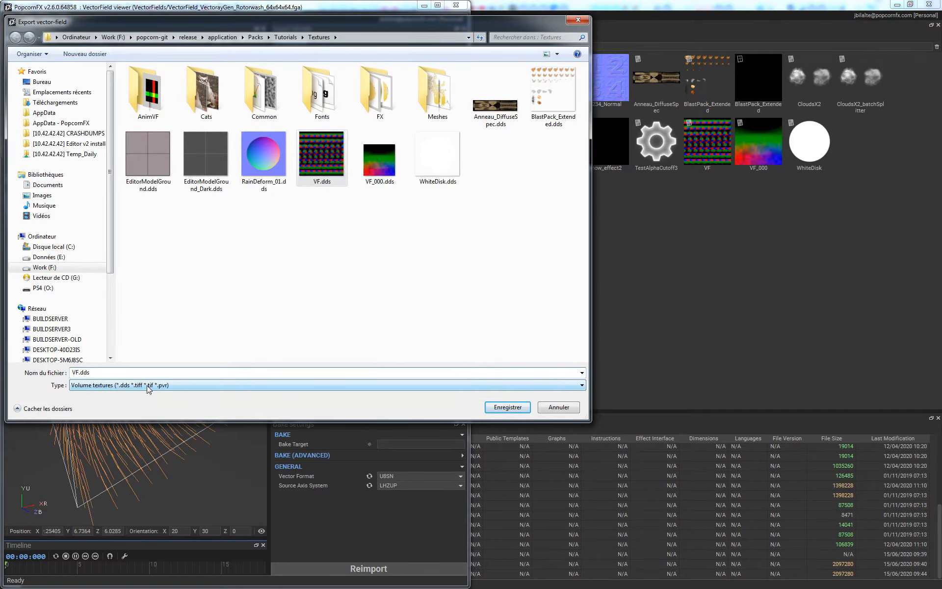
type("2")
key("Return")
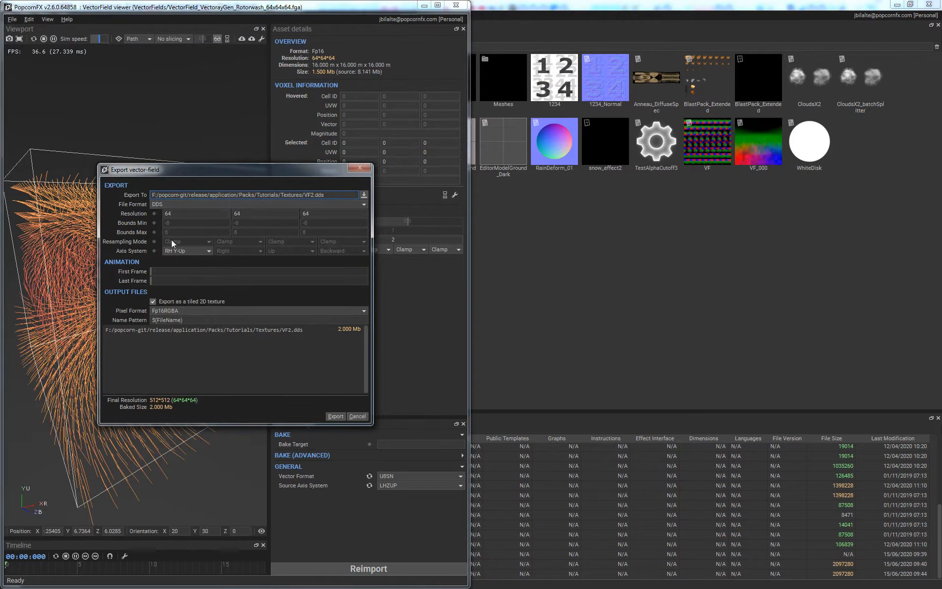
- Set the export's pixel format to BGR8 and its file format to PNG
left_click(165, 312)
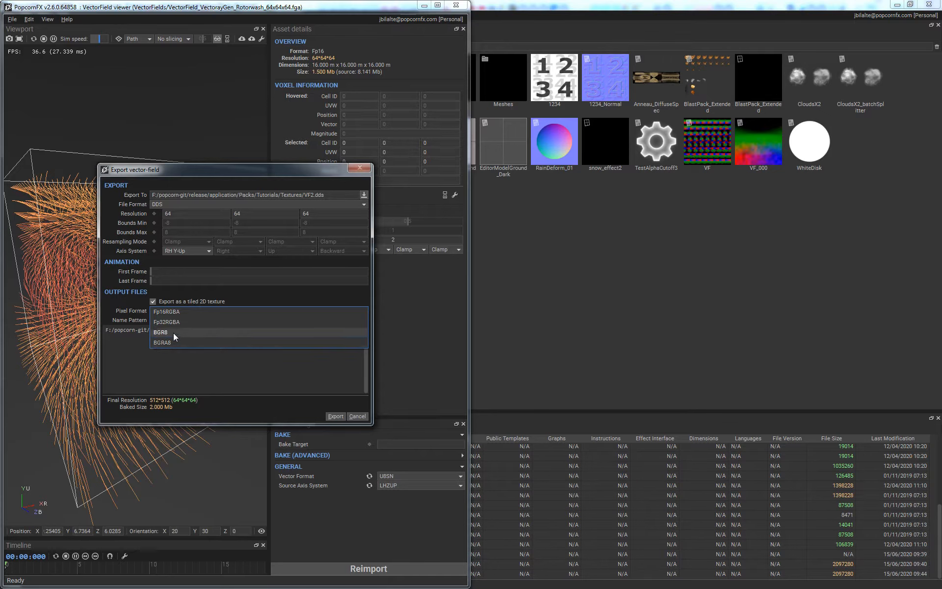
left_click(175, 334)
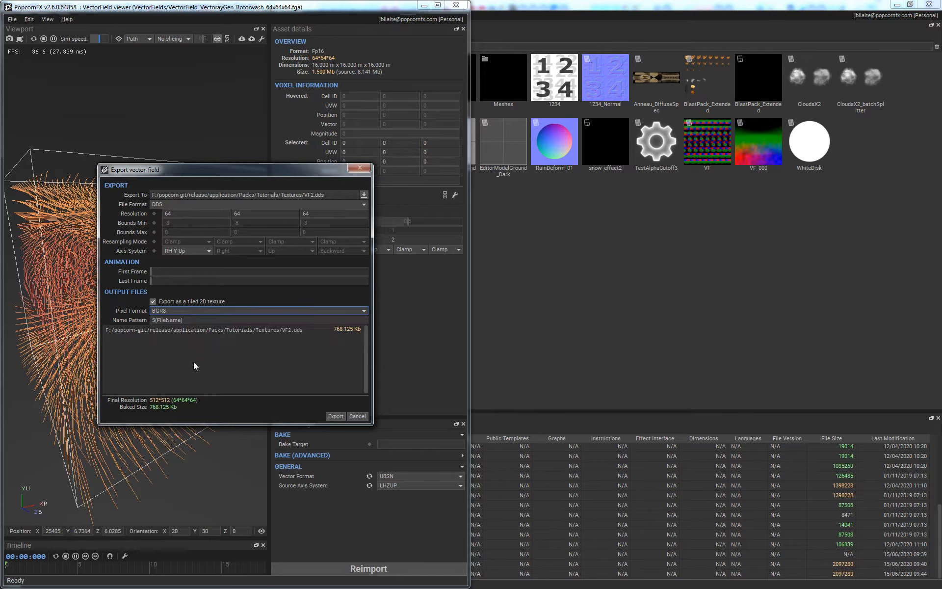
left_click(175, 205)
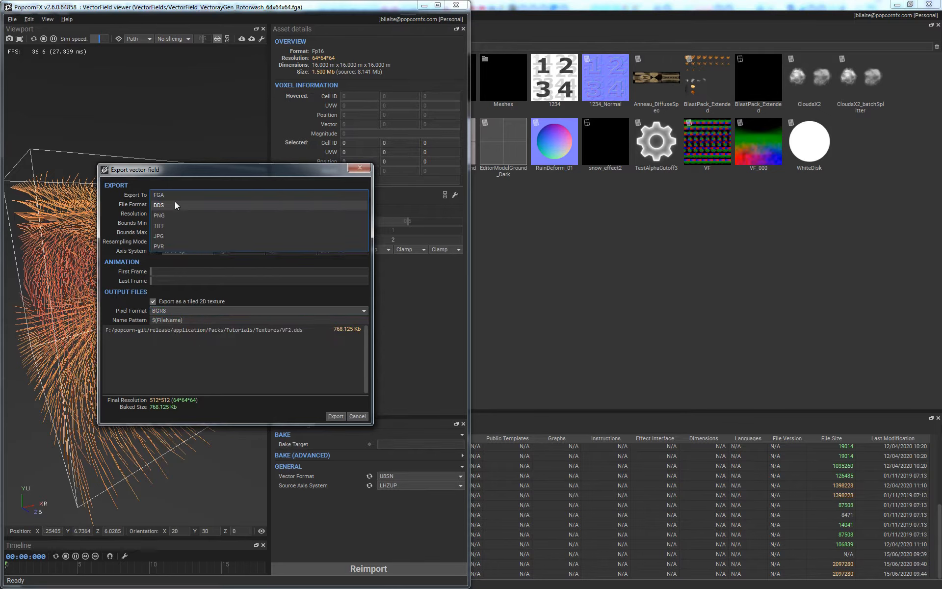
left_click(181, 217)
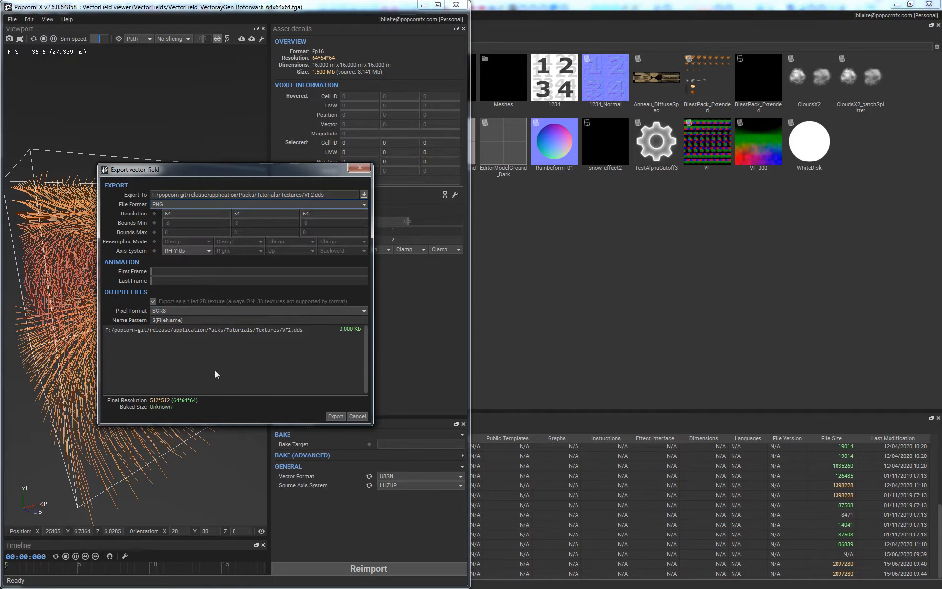
- Change the output file's extension to png in the export path and export the tiled texture as VF2.png
left_click(335, 416)
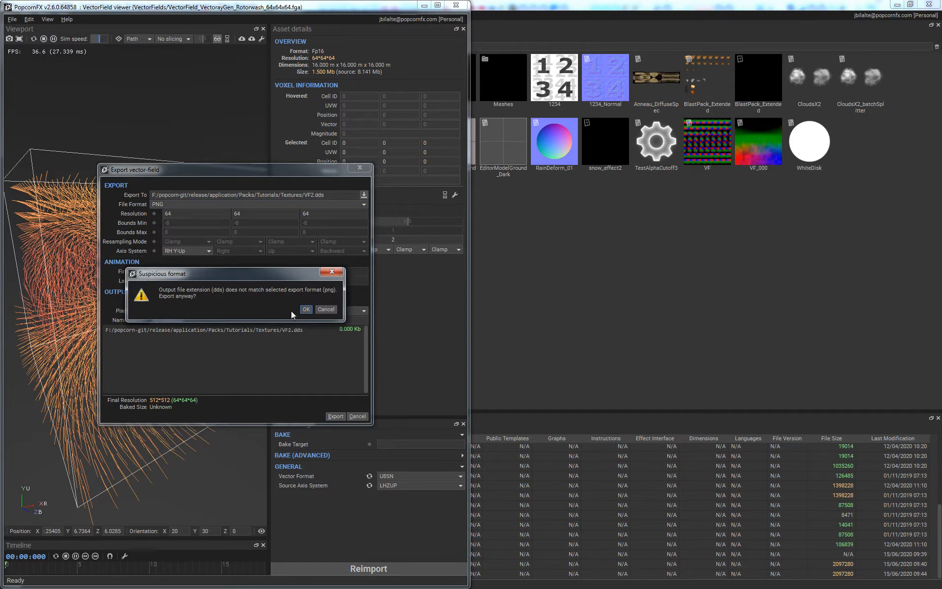
left_click(328, 309)
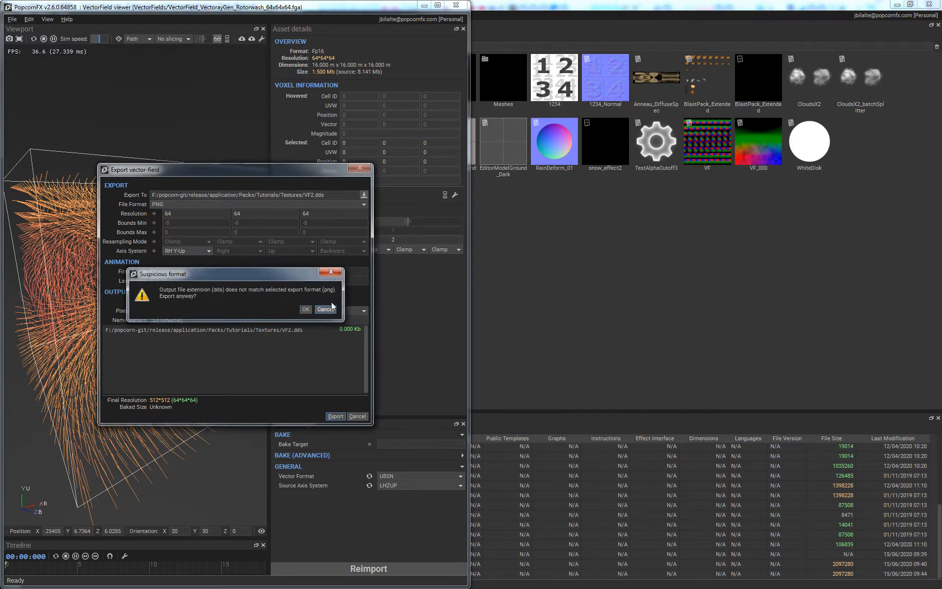
double_click(320, 195)
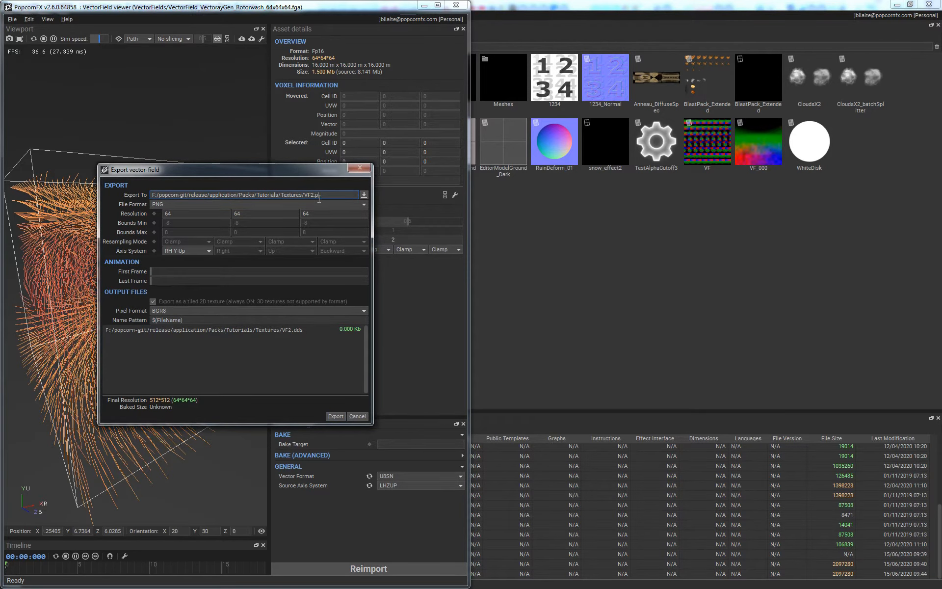
left_click(343, 416)
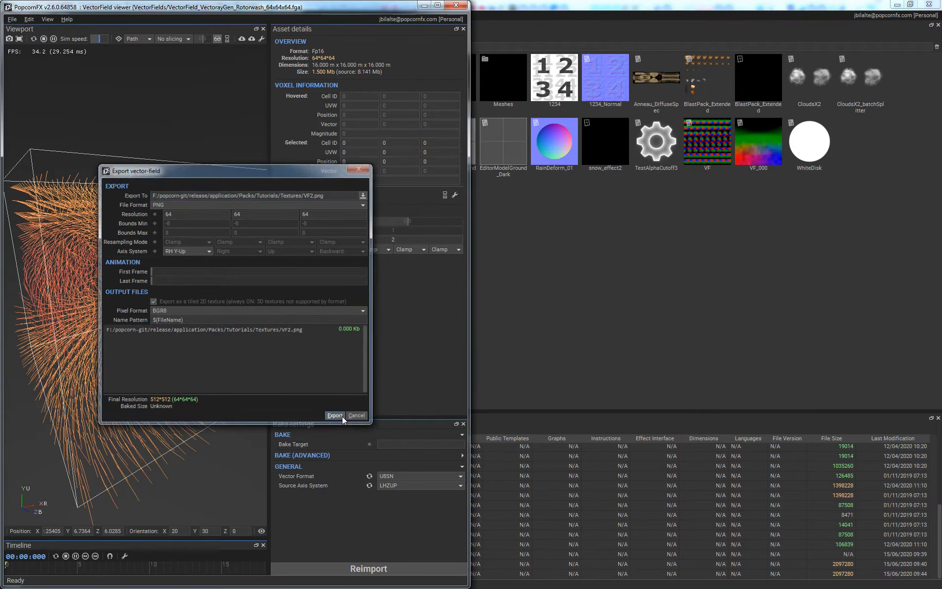
- Open the exported VF2 texture, examine its tiles up close and as a whole, and close its viewer
left_click(736, 220)
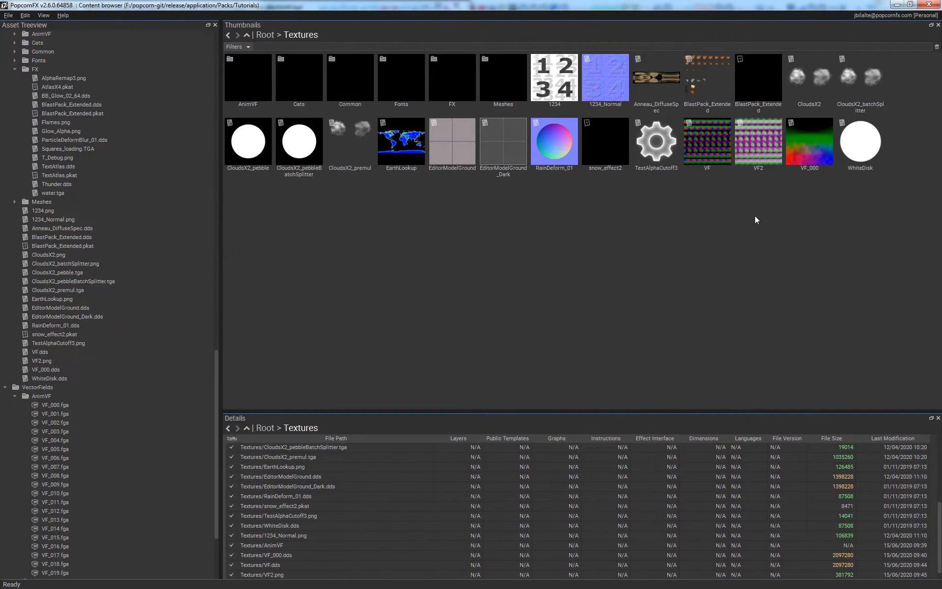
double_click(759, 134)
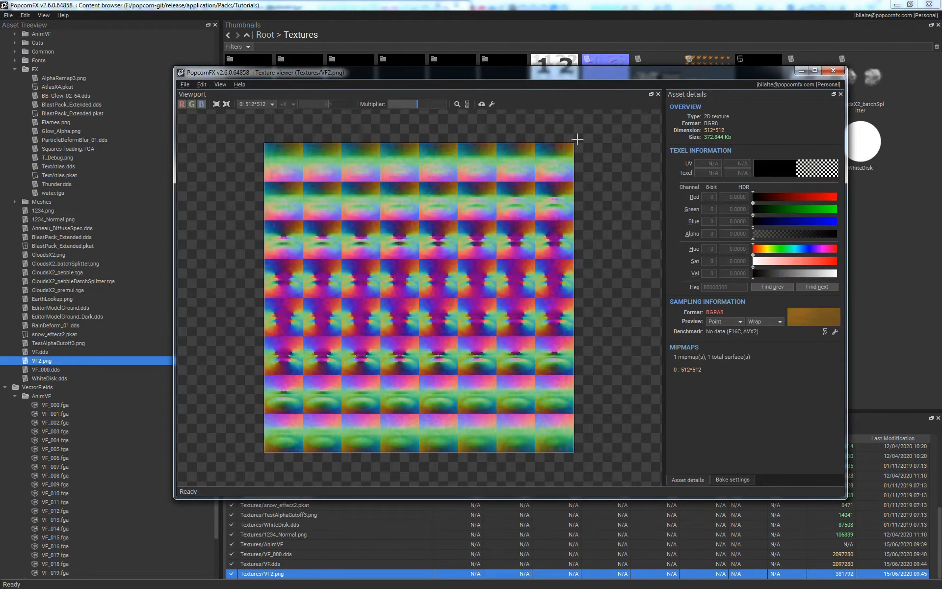
left_click_drag(656, 69, 706, 185)
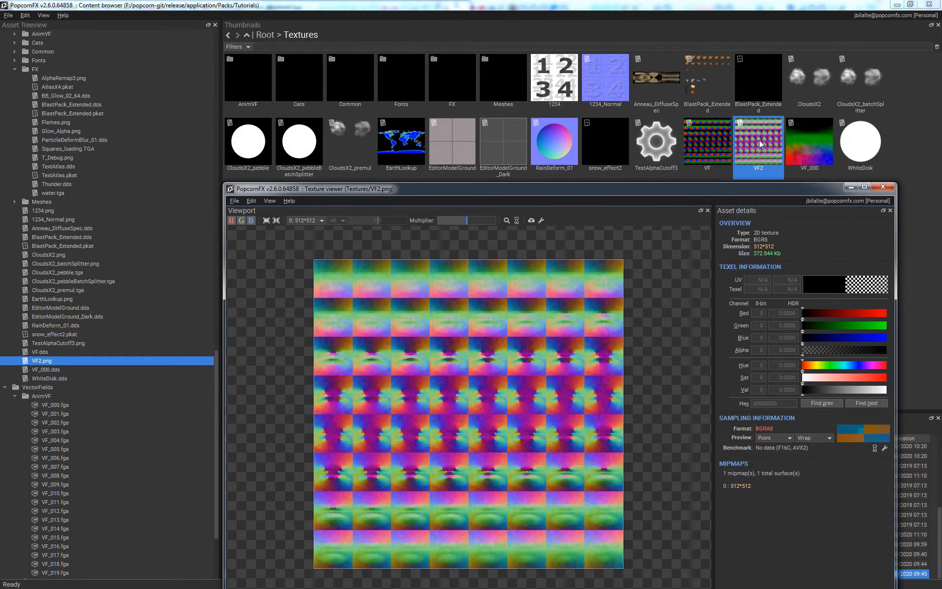
left_click_drag(588, 194, 587, 101)
scroll(490, 177, "up", 3)
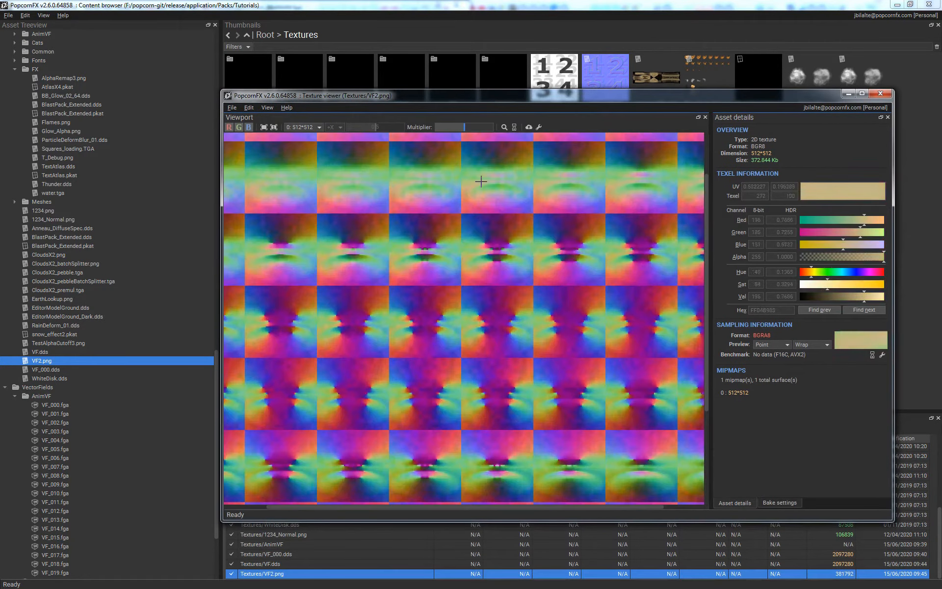
middle_click_drag(508, 162, 472, 206)
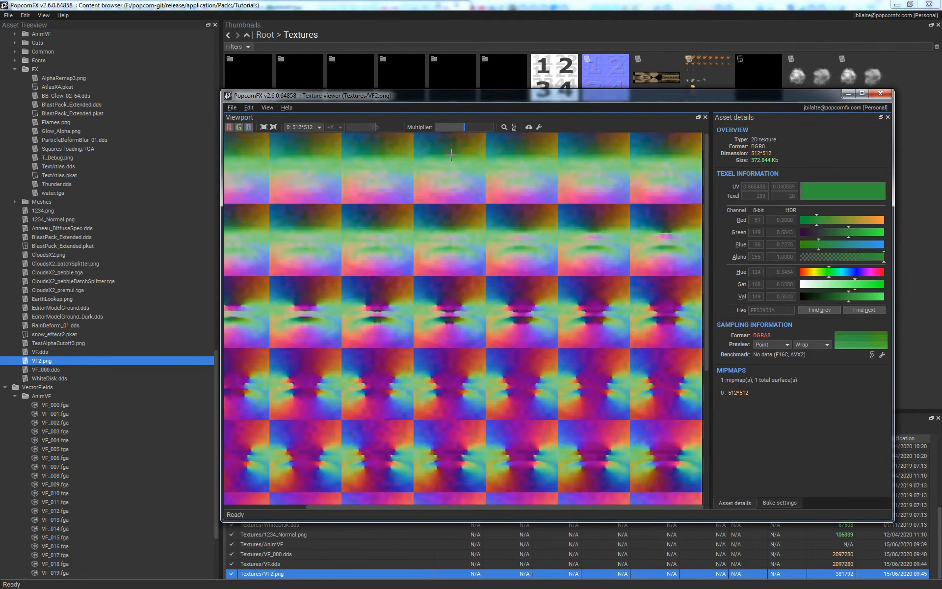
middle_click_drag(457, 160, 462, 159)
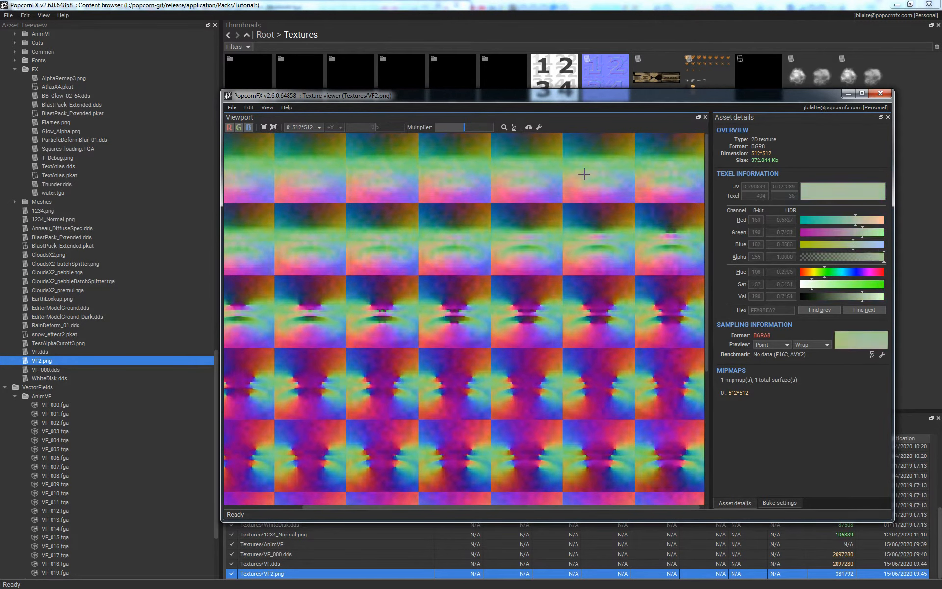
scroll(443, 300, "down", 3)
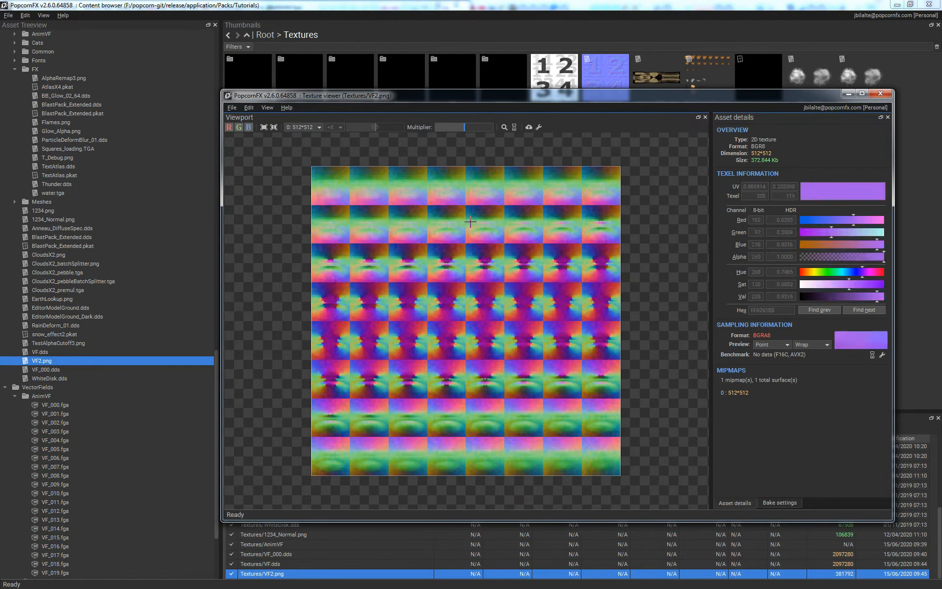
left_click(880, 94)
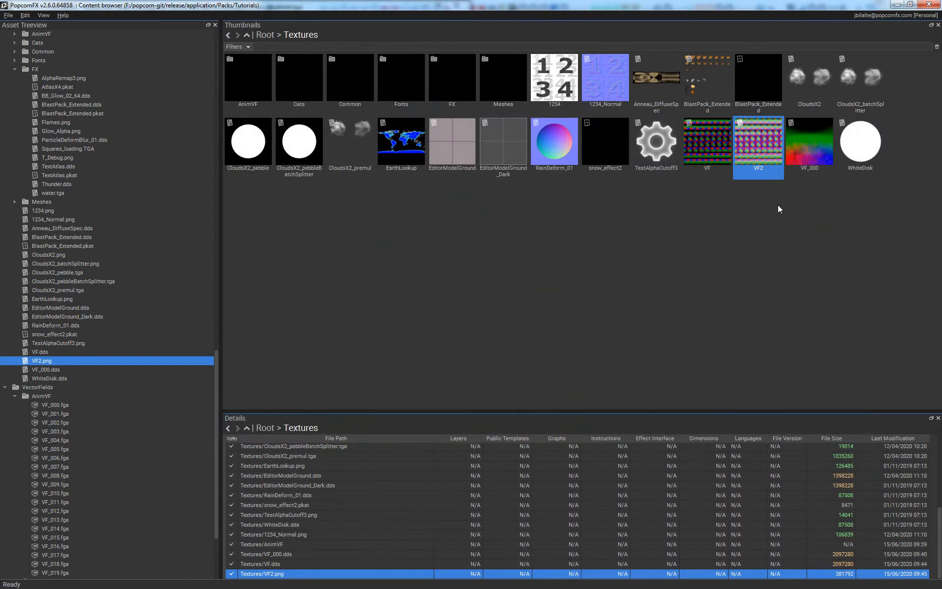
- Show the contents of the VectorFields folder in the content browser
left_click(701, 232)
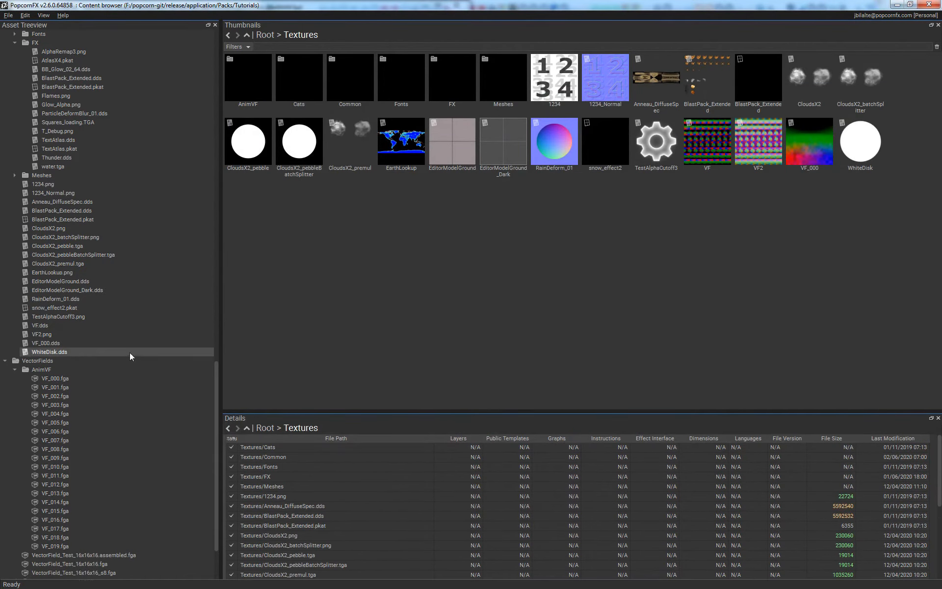
scroll(139, 350, "down", 4)
left_click(139, 502)
left_click(569, 219)
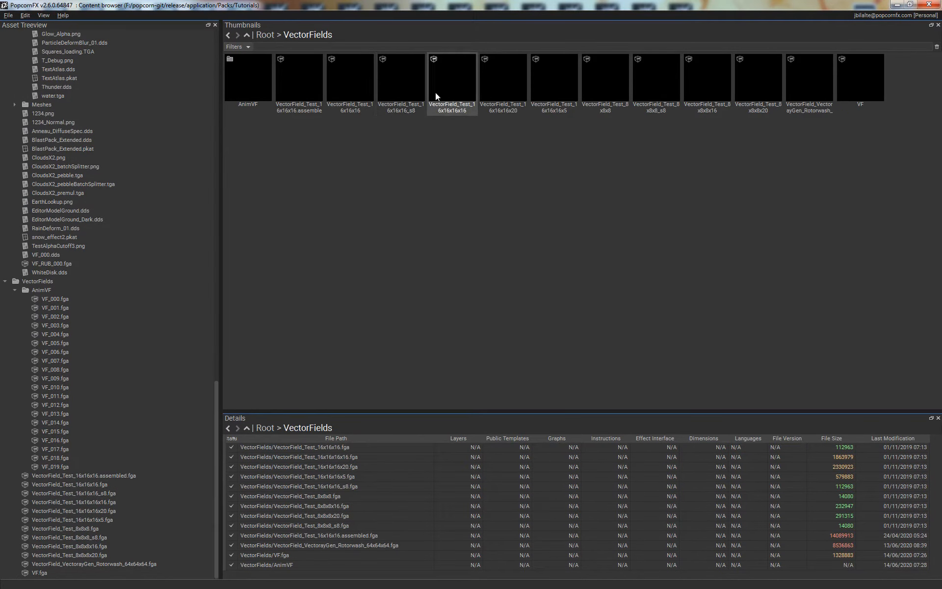
left_click(230, 76)
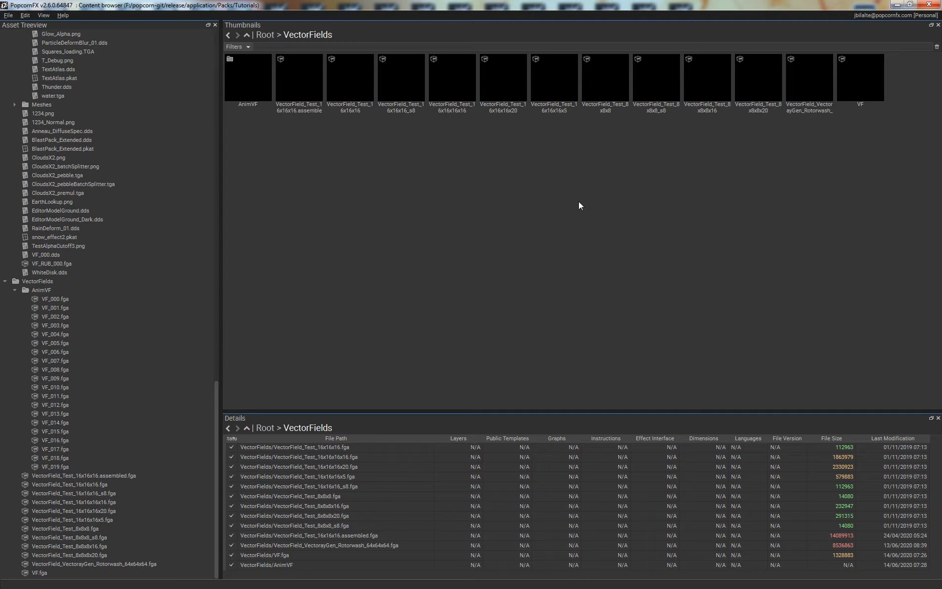
right_click(322, 151)
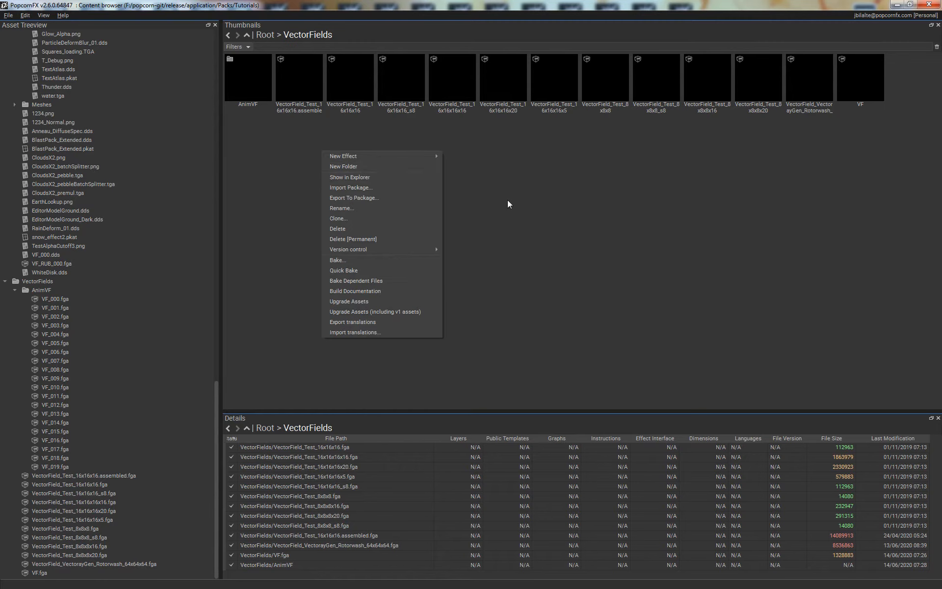
left_click(521, 200)
right_click(304, 142)
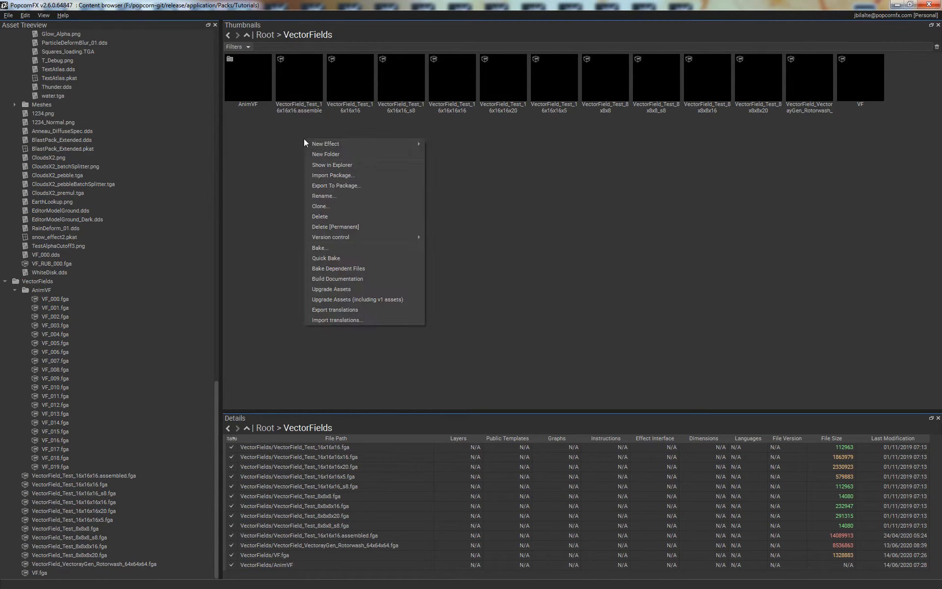
left_click(537, 161)
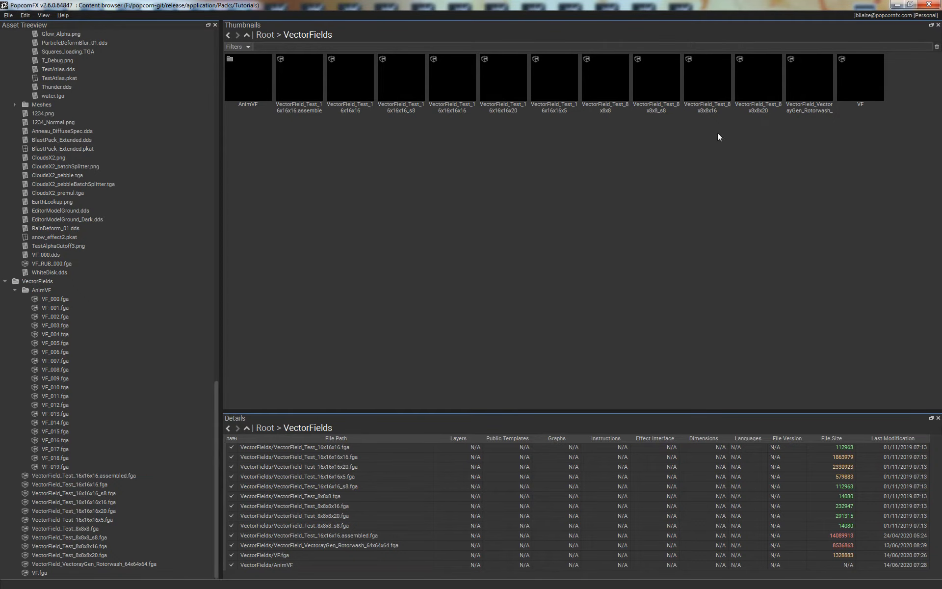
- Open the animated VF vector field from the VectorFields folder, and widen and reposition its viewer window
double_click(863, 75)
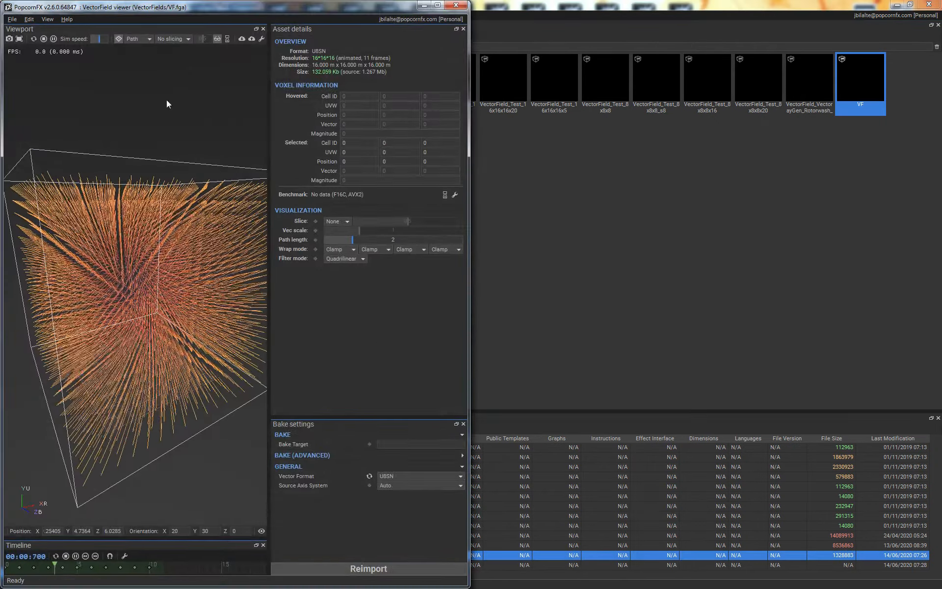
left_click_drag(299, 9, 458, 21)
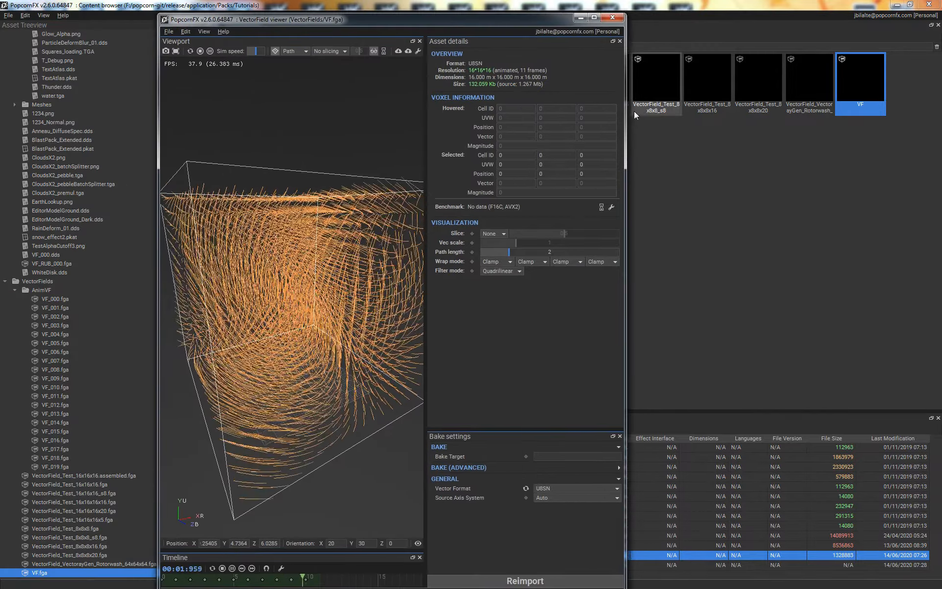
left_click_drag(626, 118, 865, 119)
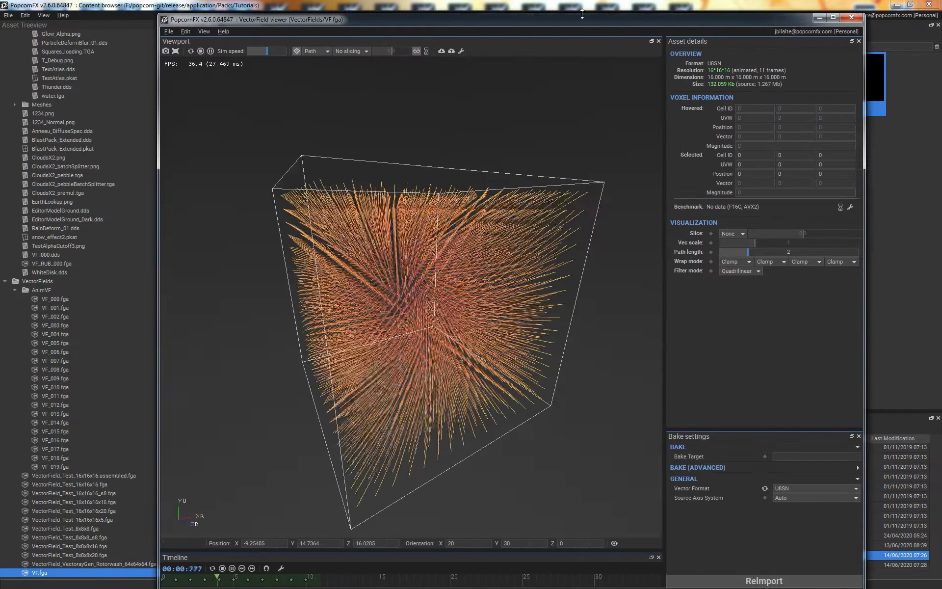
left_click_drag(582, 14, 584, 39)
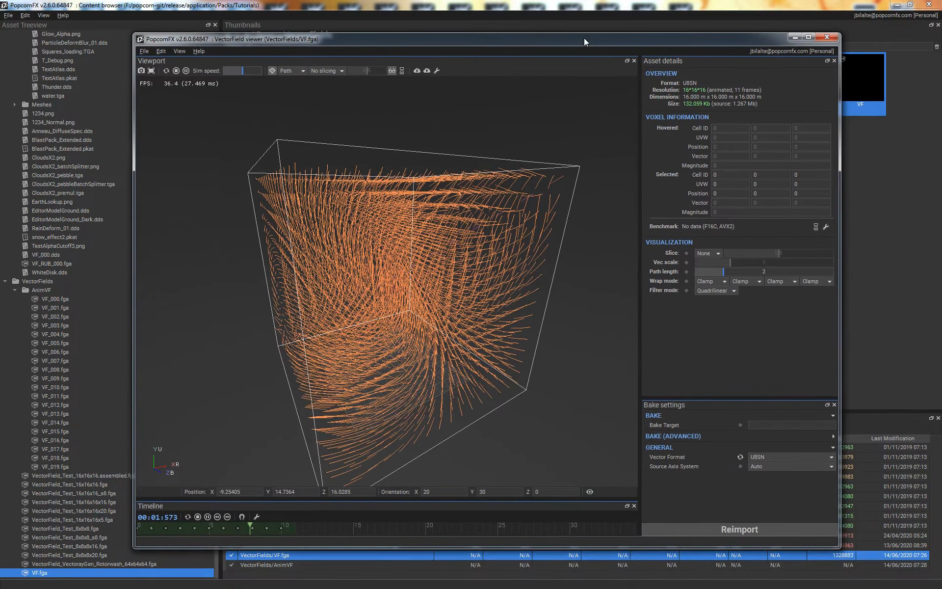
- Choose all files from VF_000.fga to VF_019.fga in the VectorFields/AnimVF folder for import into the vector field
left_click(417, 70)
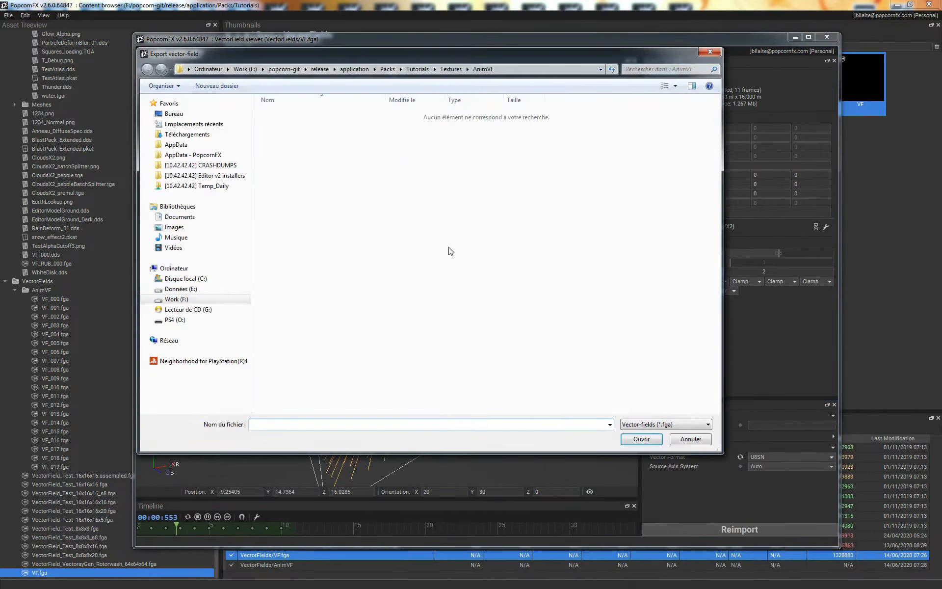
left_click(417, 69)
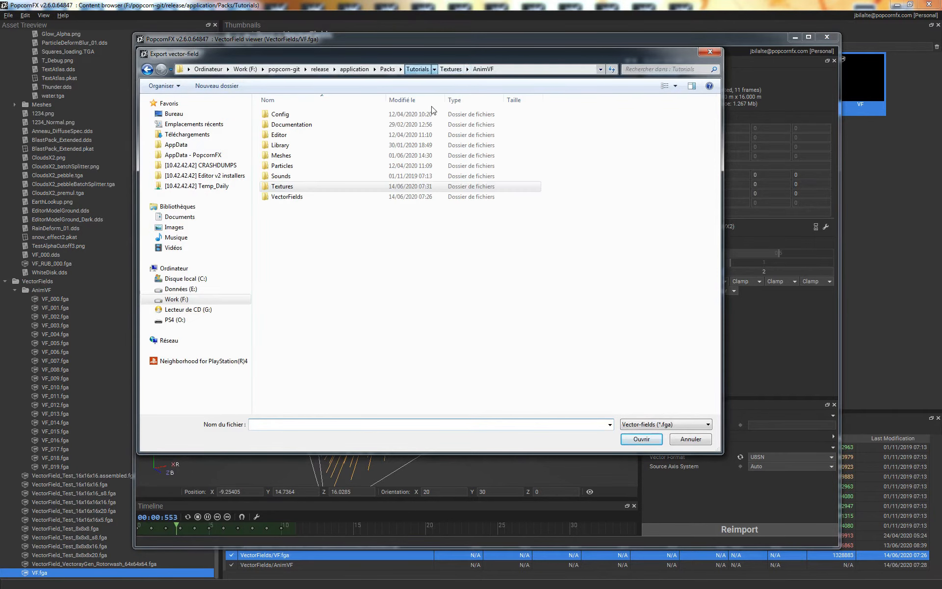
left_click(322, 198)
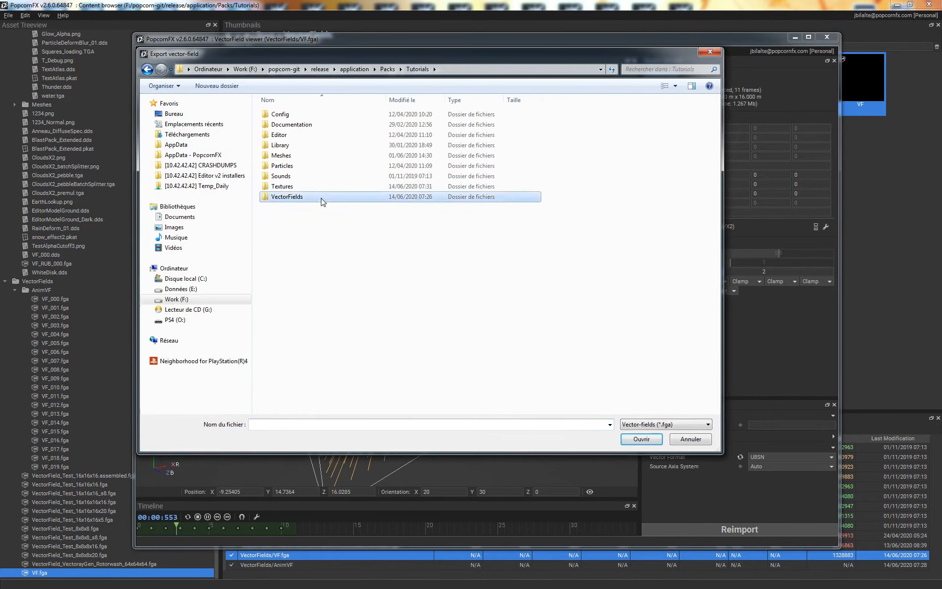
double_click(322, 198)
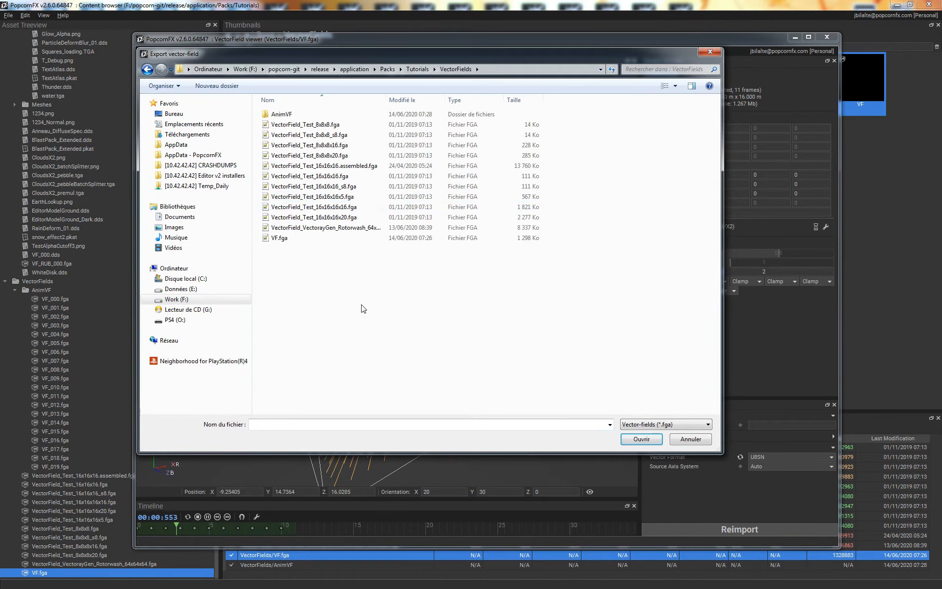
double_click(360, 116)
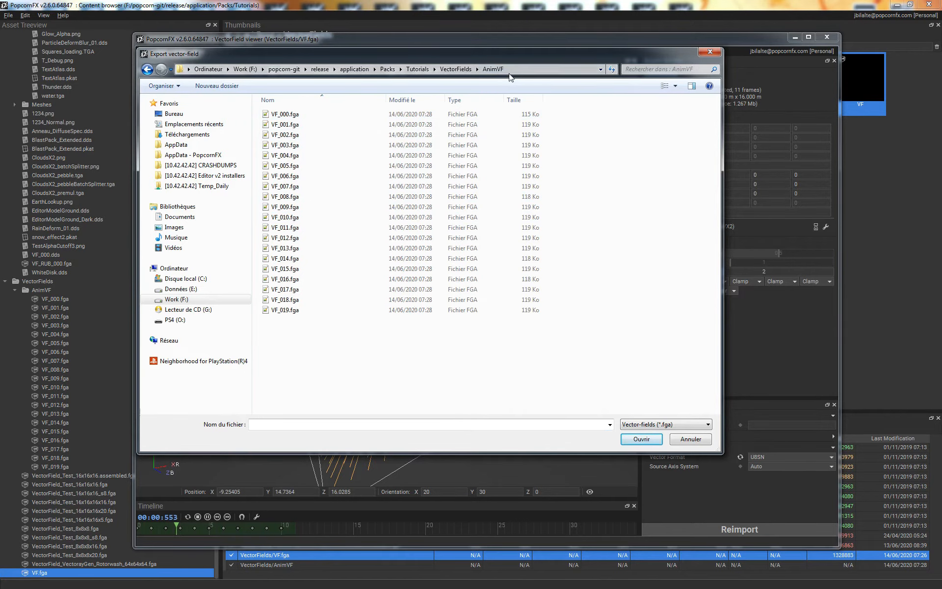
left_click_drag(347, 349, 251, 103)
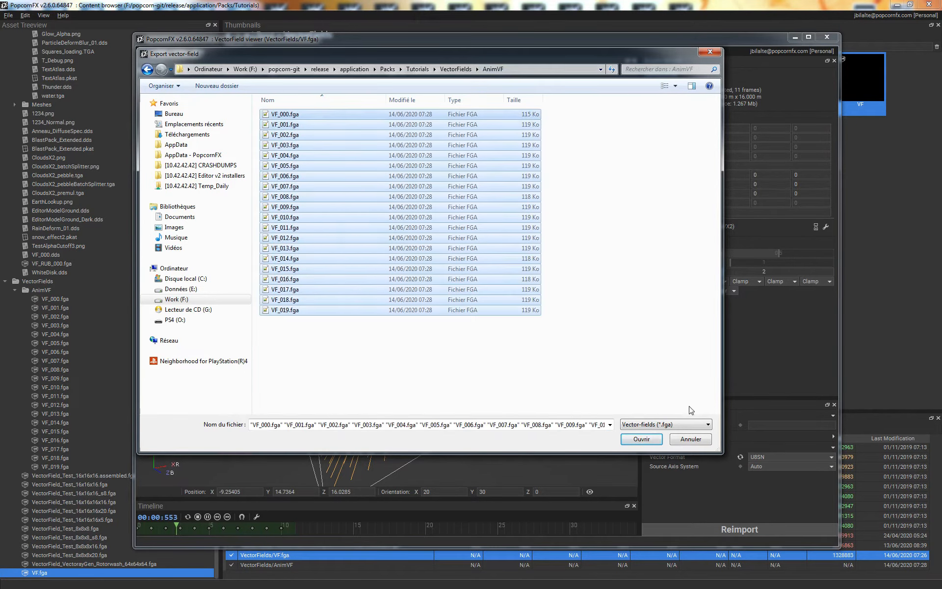
left_click(631, 443)
- Reposition the import dialog and review its input file list, checking each file's resolution, frames and axis
left_click_drag(531, 170, 463, 141)
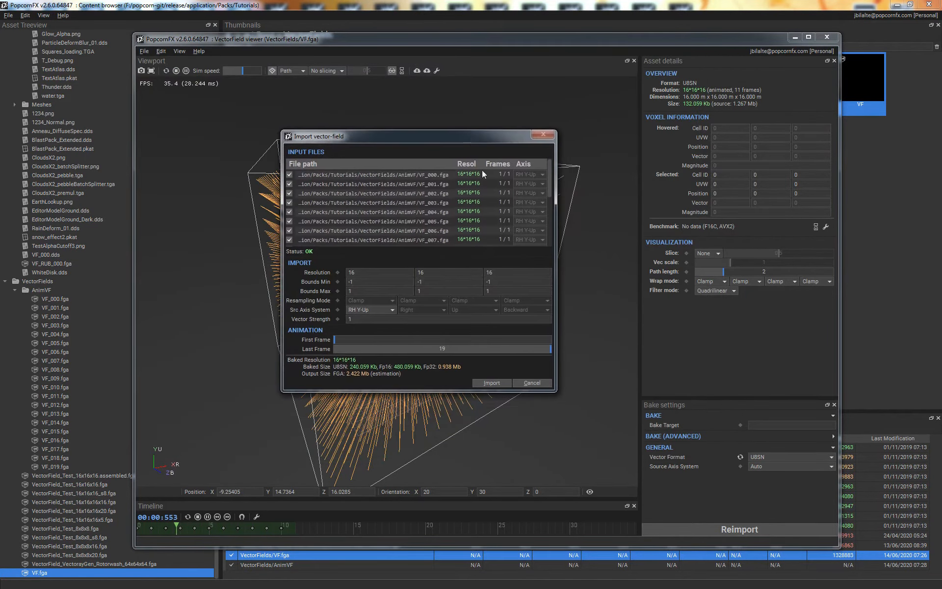
scroll(471, 227, "down", 4)
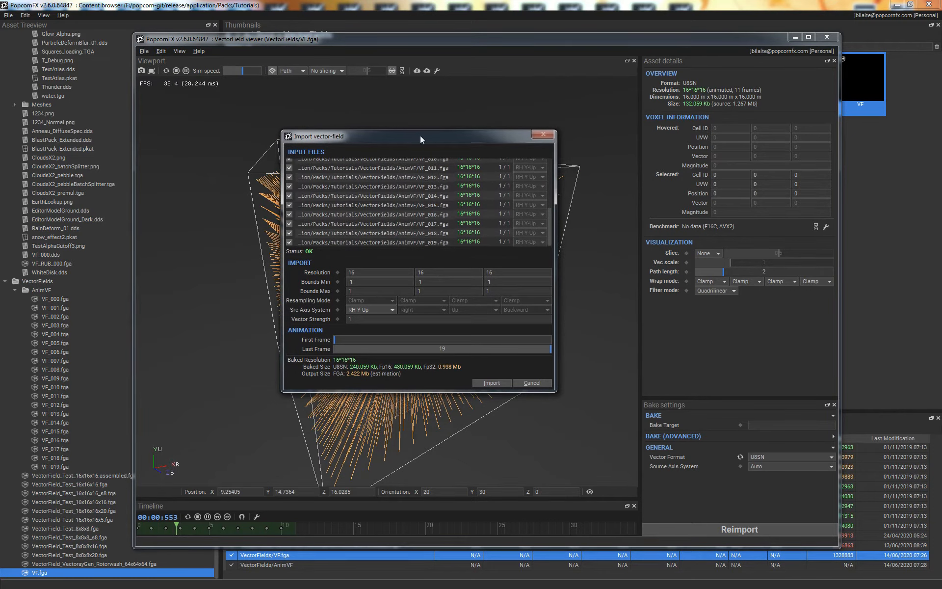
scroll(421, 195, "up", 5)
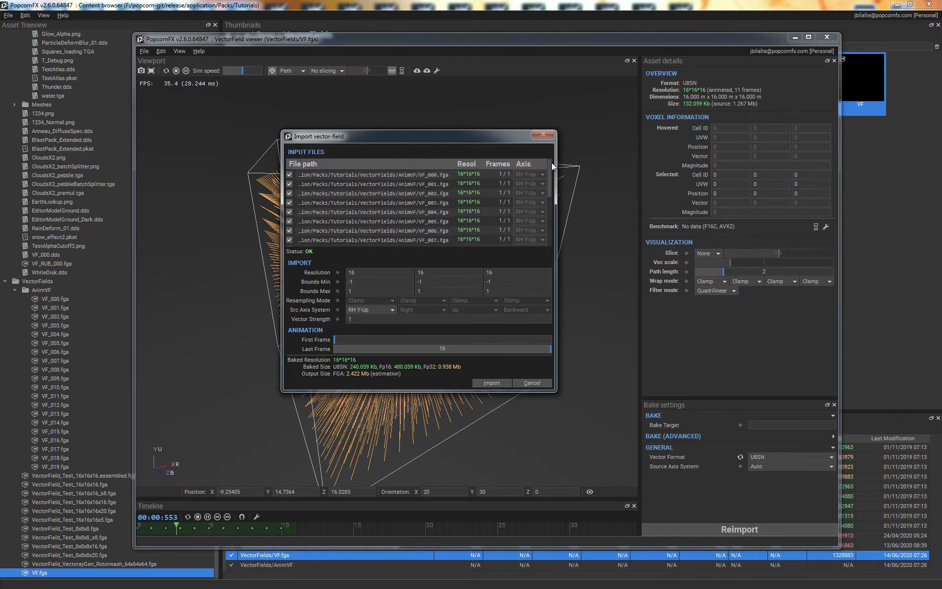
mouse_move(550, 163)
left_mouse_down()
mouse_move(552, 207)
mouse_move(544, 163)
left_mouse_up()
scroll(451, 179, "down", 4)
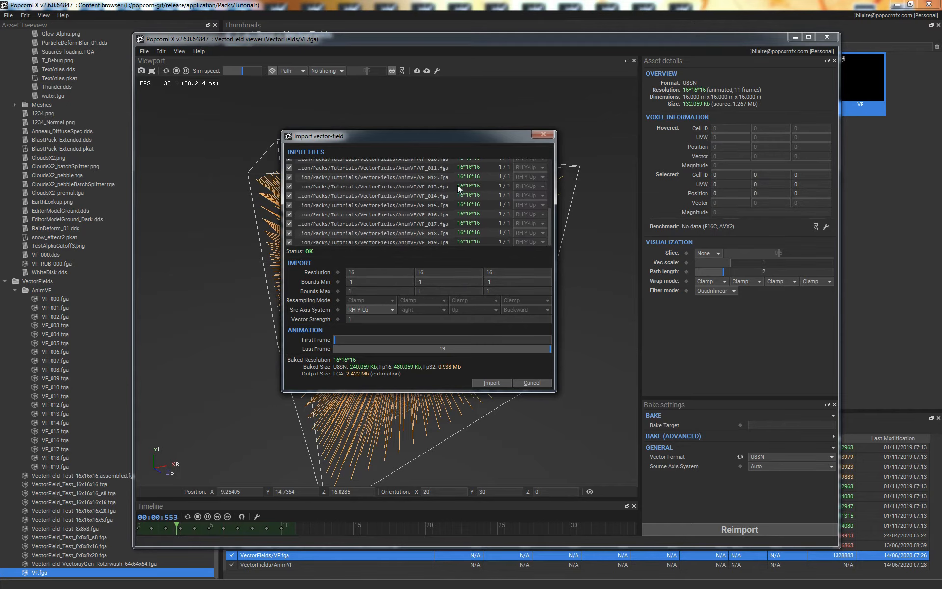
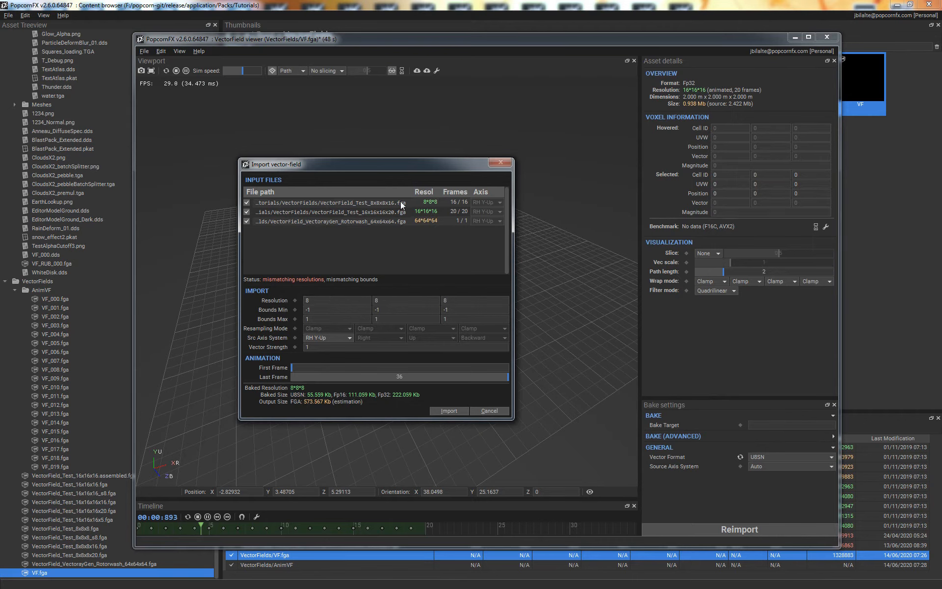
- Set the import resolution to 16 on all three axes
left_click(324, 301)
type("16")
key("Tab")
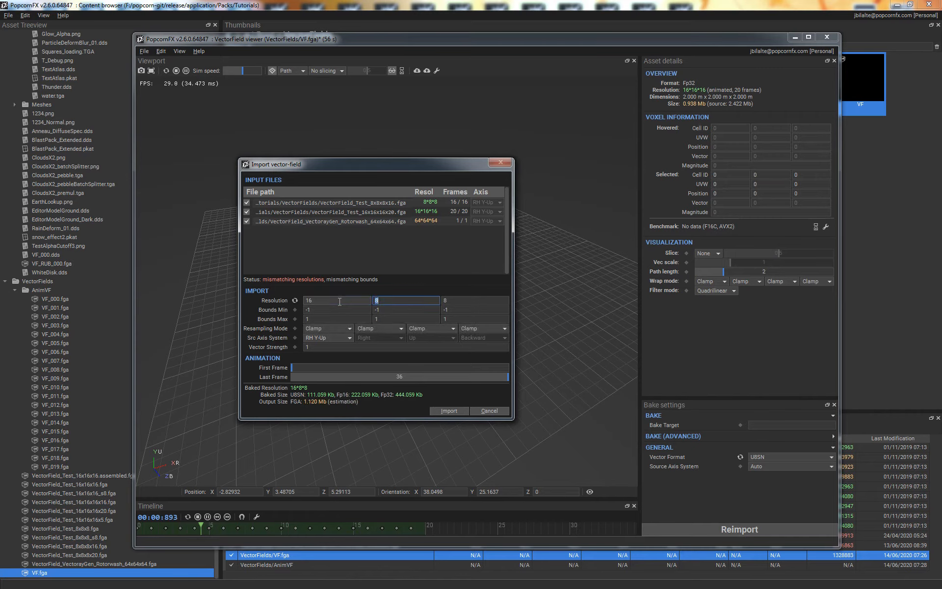
type("16")
key("Tab")
type("16")
left_click(339, 302)
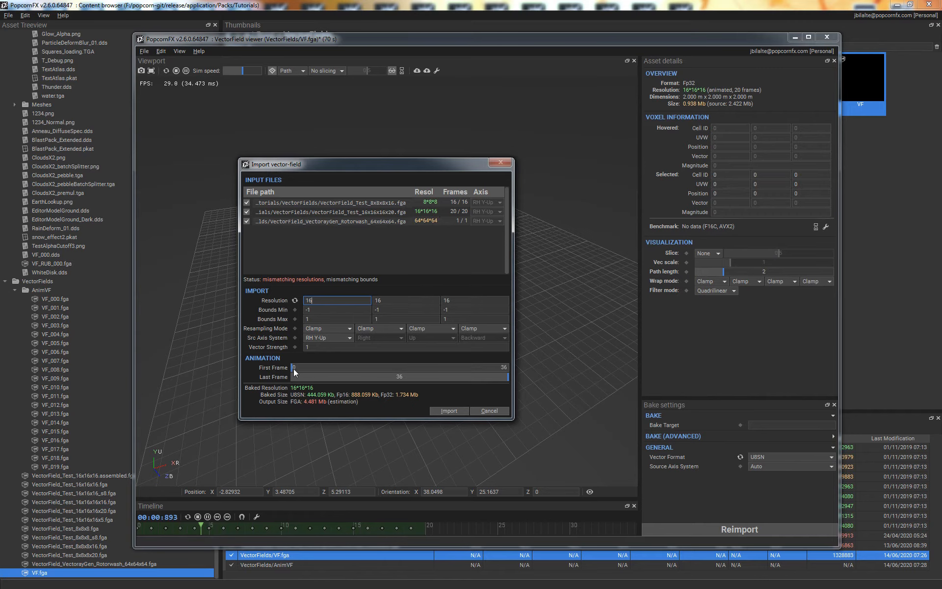
- Set the import's animation range to frames 3 through 36
left_click_drag(292, 368, 343, 367)
mouse_move(503, 375)
left_mouse_down()
mouse_move(370, 375)
mouse_move(488, 385)
mouse_move(319, 375)
mouse_move(513, 394)
mouse_move(456, 379)
mouse_move(516, 378)
left_mouse_up()
left_click_drag(335, 367, 312, 367)
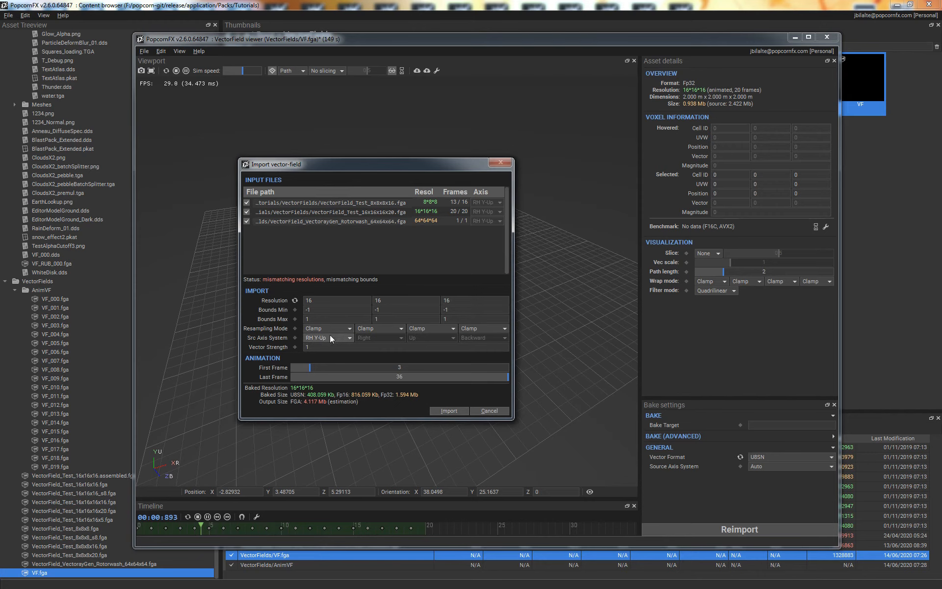
- Try an import resolution of 65 on all three axes
double_click(317, 301)
type("65")
key("Tab")
type("65")
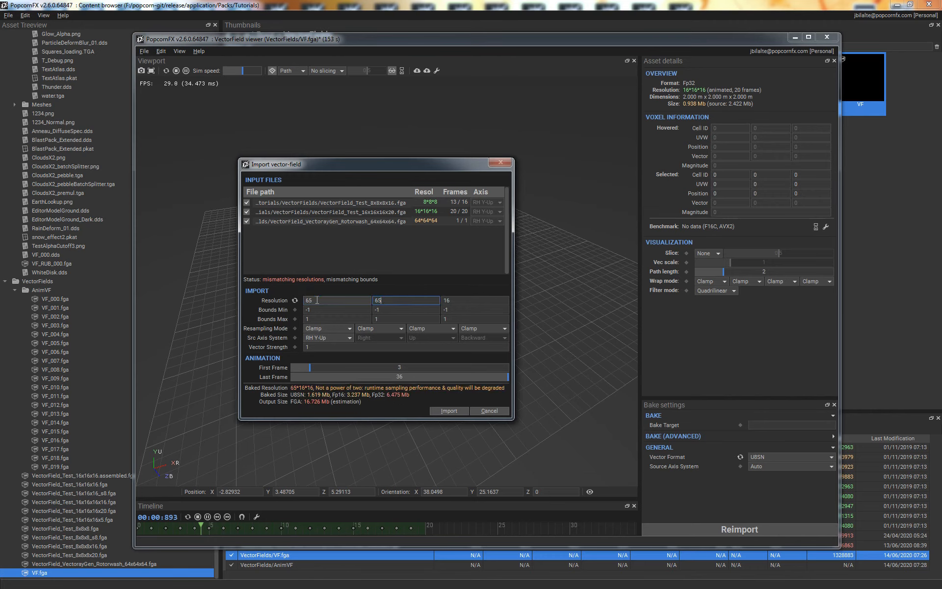
key("Tab")
type("65")
key("Tab")
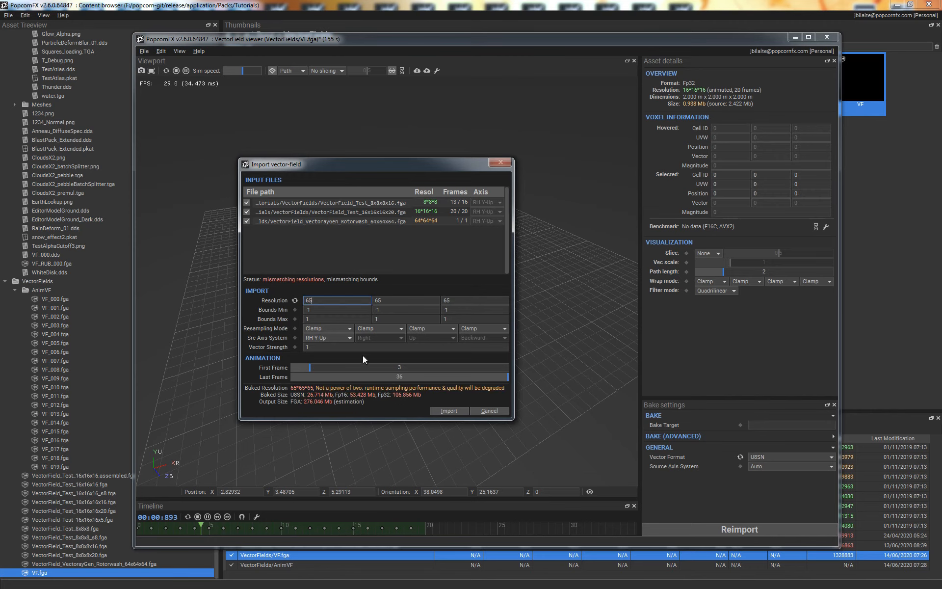
- Try an import resolution of 64 on all three axes
double_click(321, 301)
type("64")
key("Tab")
type("64")
key("Tab")
type("64")
- Try an import resolution of 8 on all three axes
double_click(322, 301)
type("8")
key("Tab")
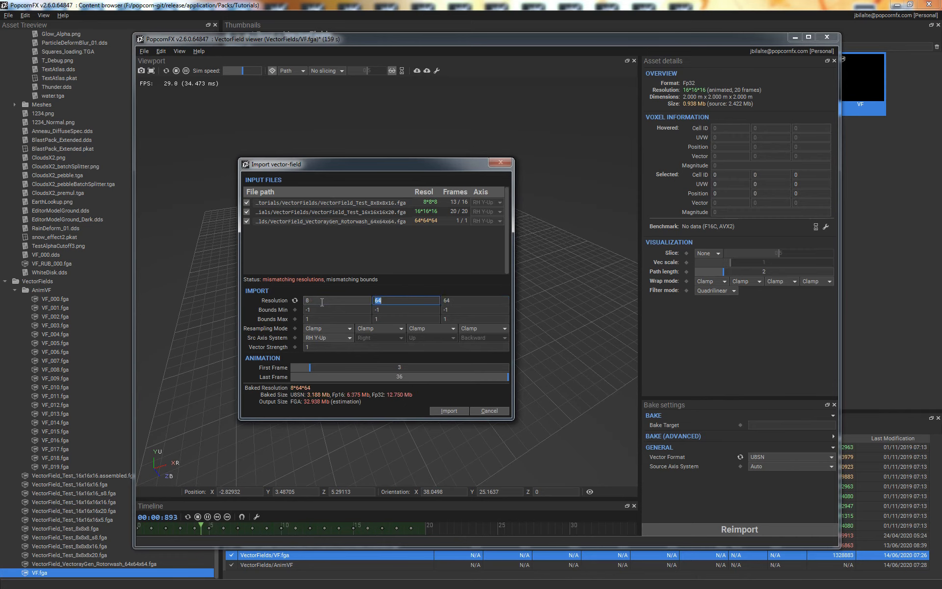
type("8")
key("Tab")
type("8")
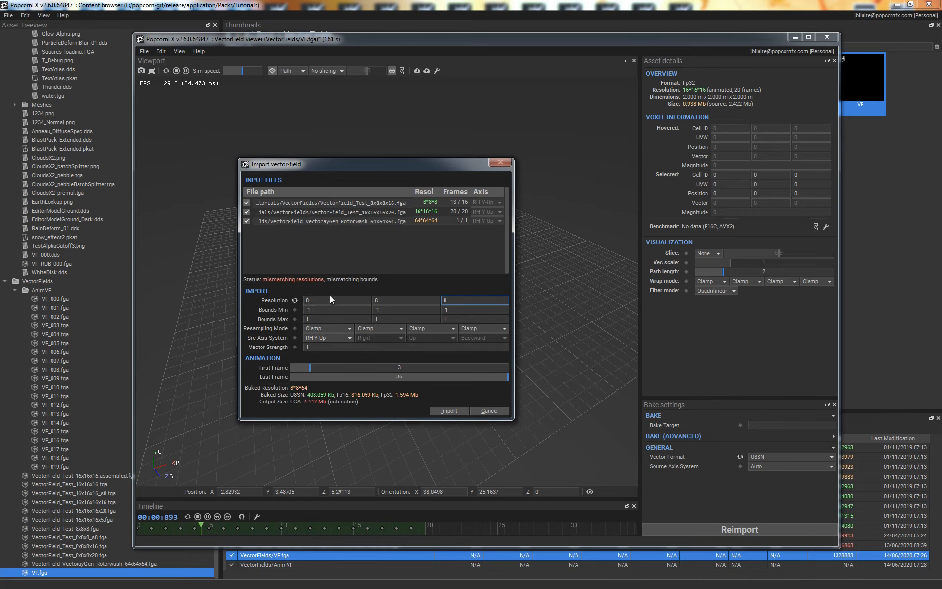
left_click(330, 299)
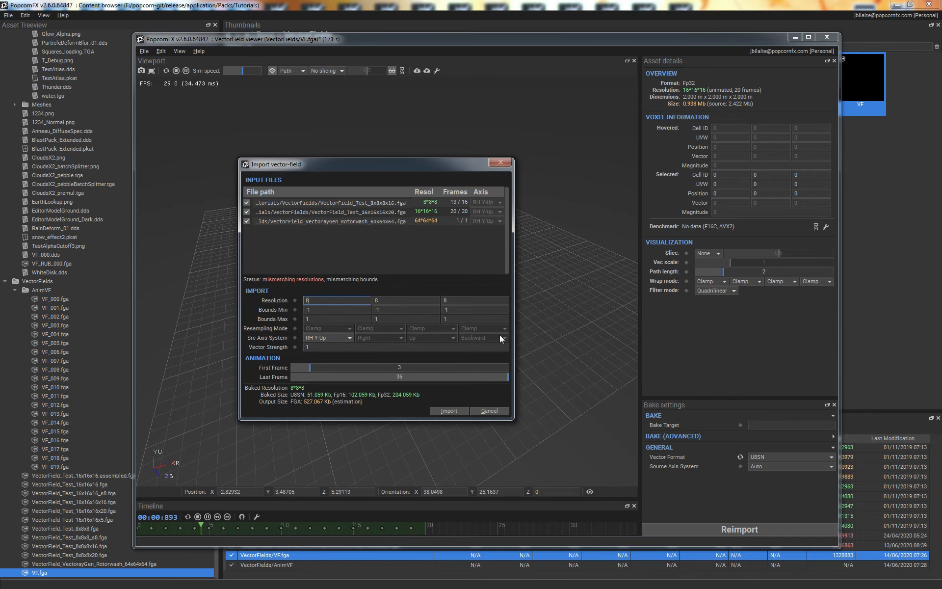
- Change the import resolution to 16 × 16 × 16
double_click(320, 299)
type("16")
key("Tab")
type("16")
key("Tab")
type("16")
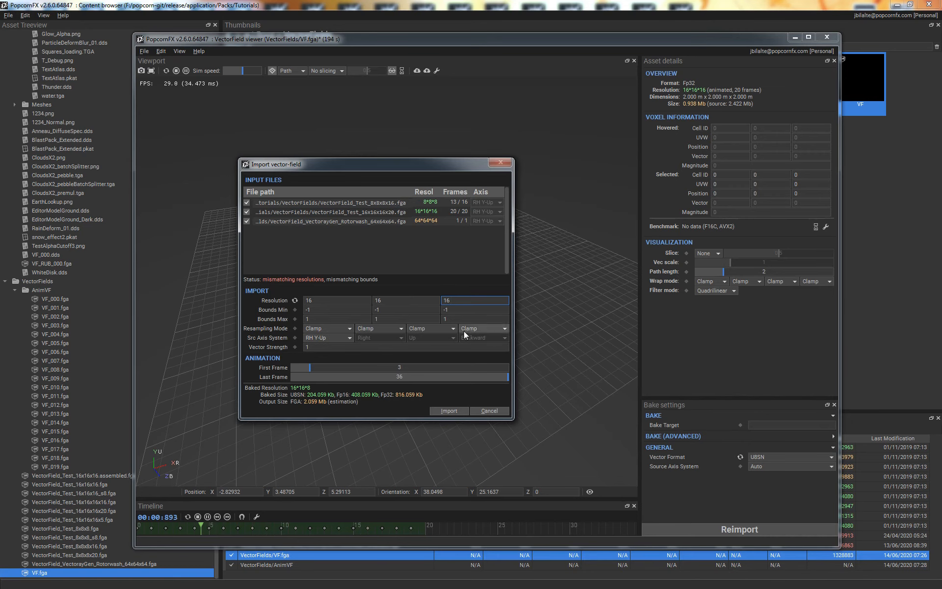
- Switch the first axis's resampling mode to Wrap, and reset the resampling mode to its default
left_click(339, 329)
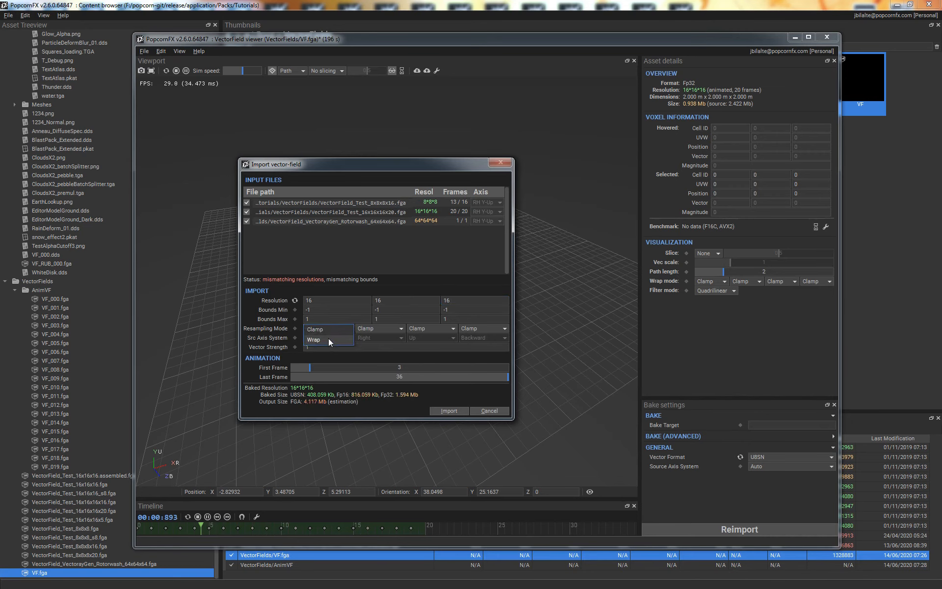
left_click(328, 338)
left_click(295, 328)
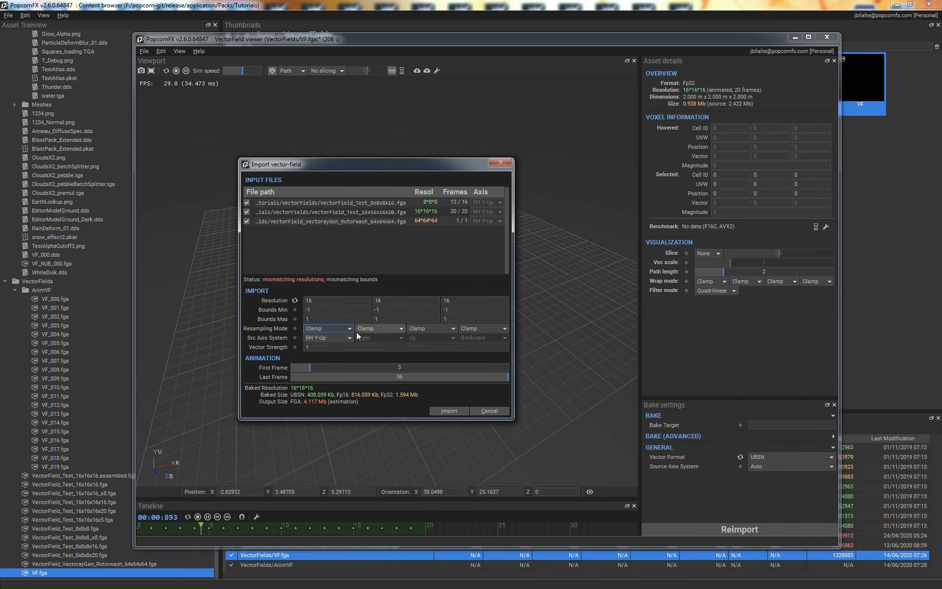
- Import the configured files into the animated field, and watch it play from several angles with the whole timeline in view
left_click(459, 414)
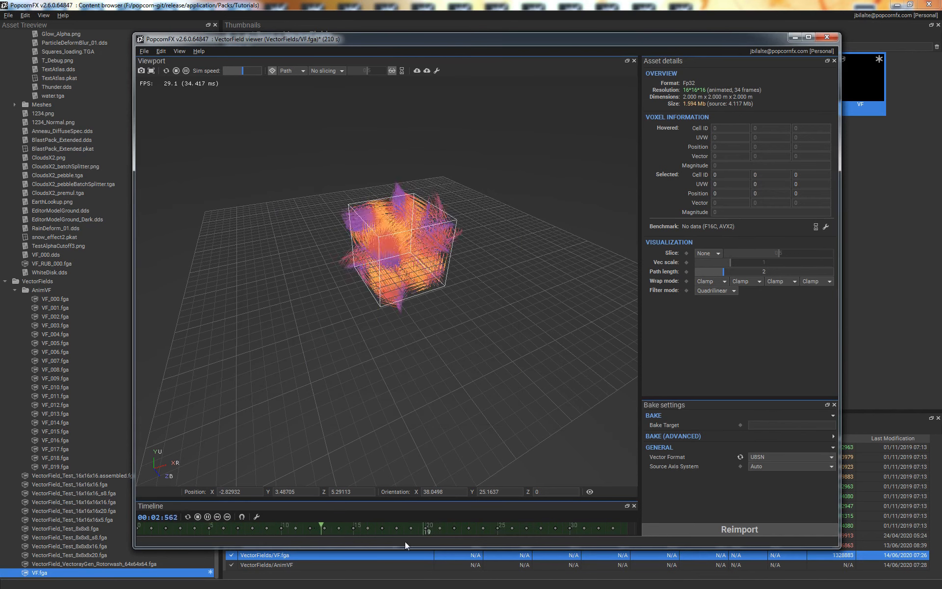
scroll(372, 523, "down", 3)
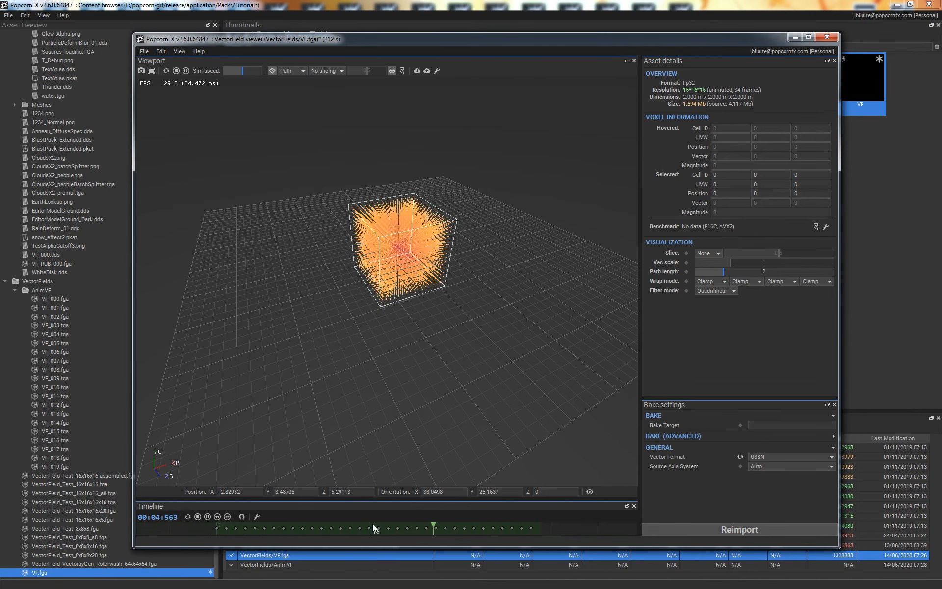
left_click_drag(480, 302, 461, 264)
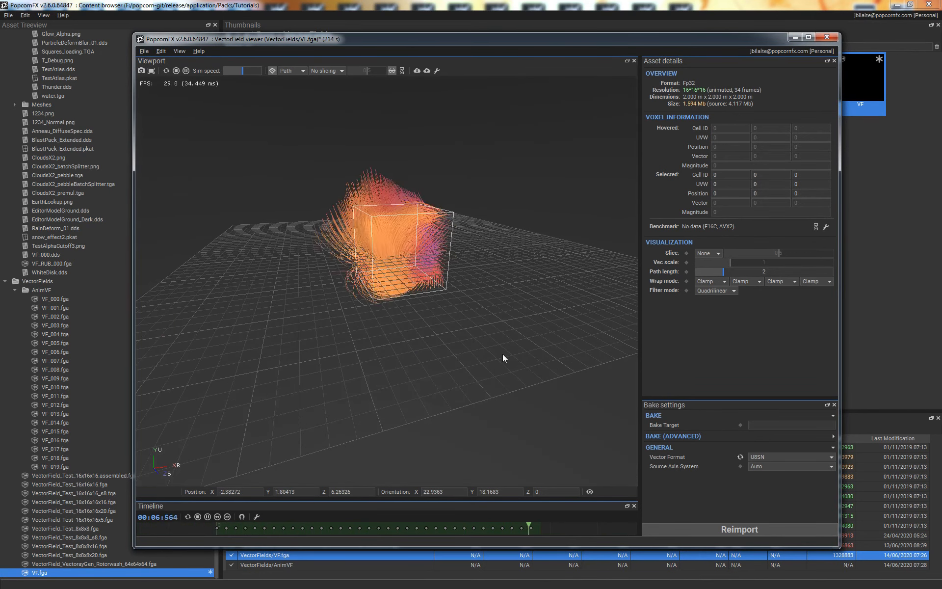
left_click_drag(492, 365, 474, 351)
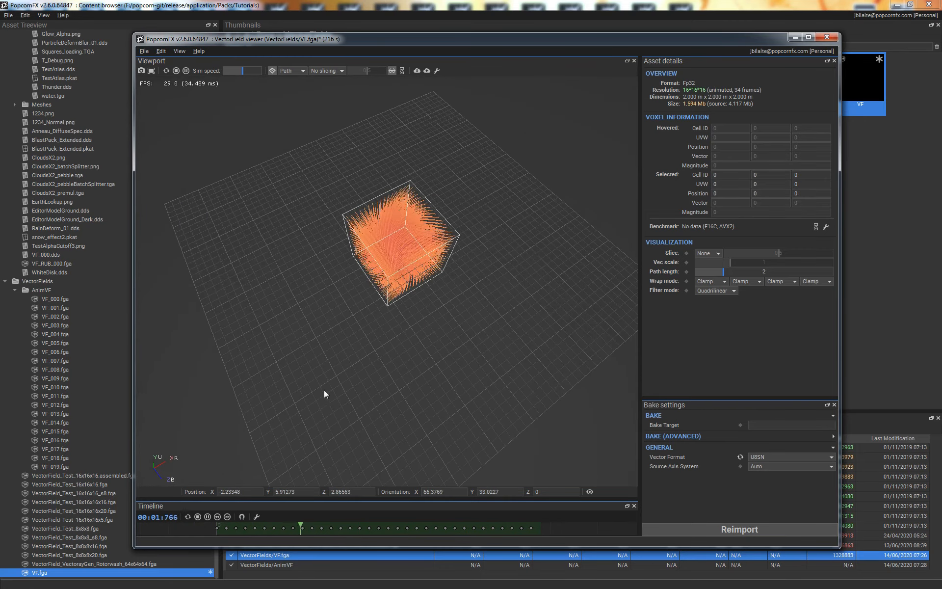
left_click_drag(542, 387, 483, 351)
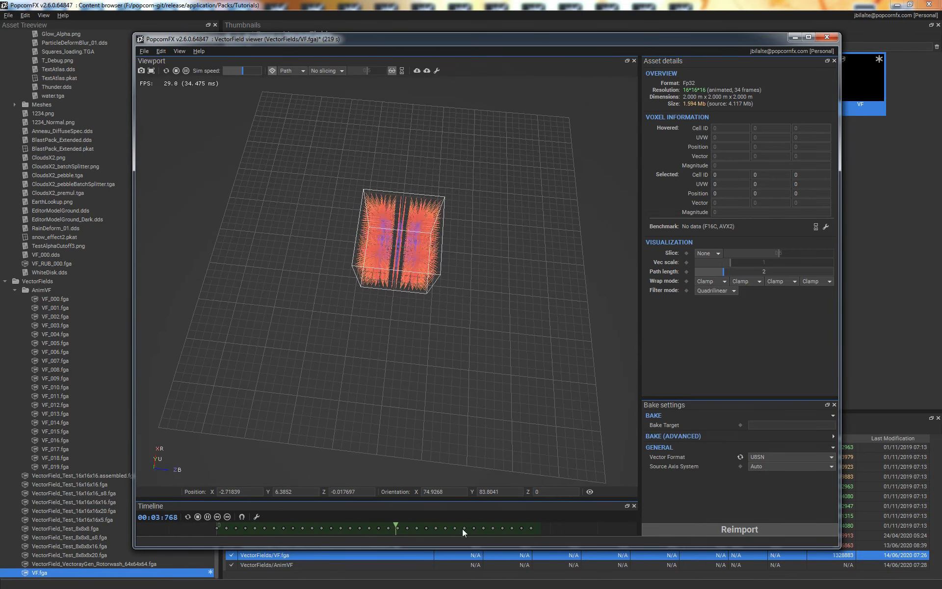
- Scrub the animation to frame 33 and examine that frame of the field from different angles
left_click_drag(491, 526, 538, 532)
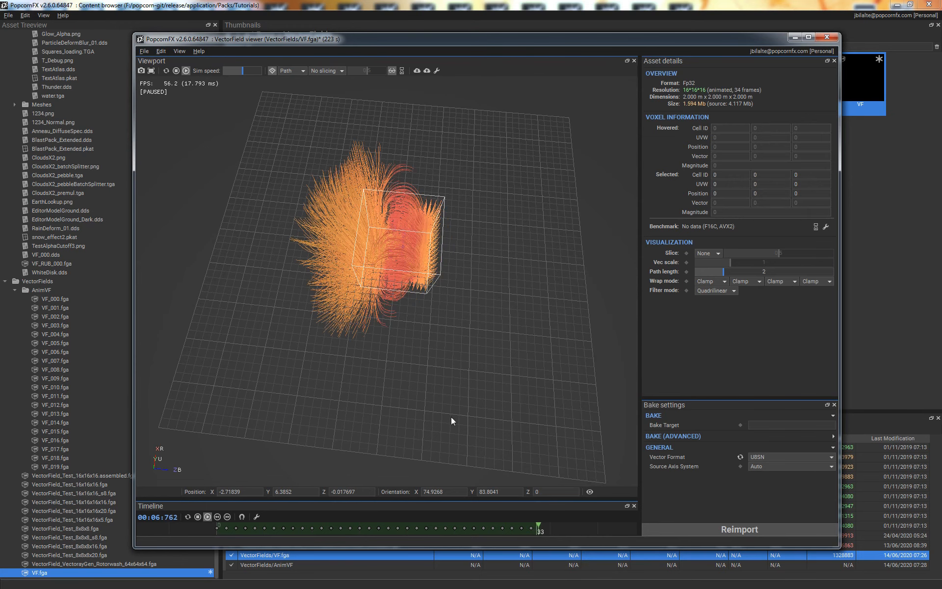
left_click_drag(451, 418, 437, 204)
left_click_drag(442, 380, 442, 226)
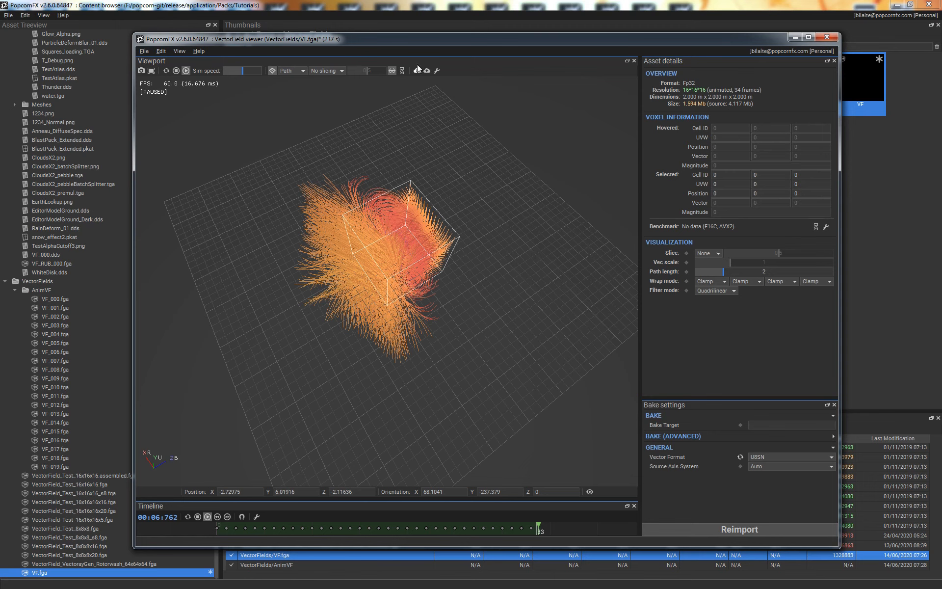
- Reduce the visualization's path length to 0.22 and inspect the field's vectors up close from the side
left_click_drag(731, 272, 699, 272)
middle_click_drag(336, 361, 412, 246)
scroll(411, 246, "up", 5)
scroll(427, 268, "down", 3)
middle_click_drag(424, 201, 419, 298)
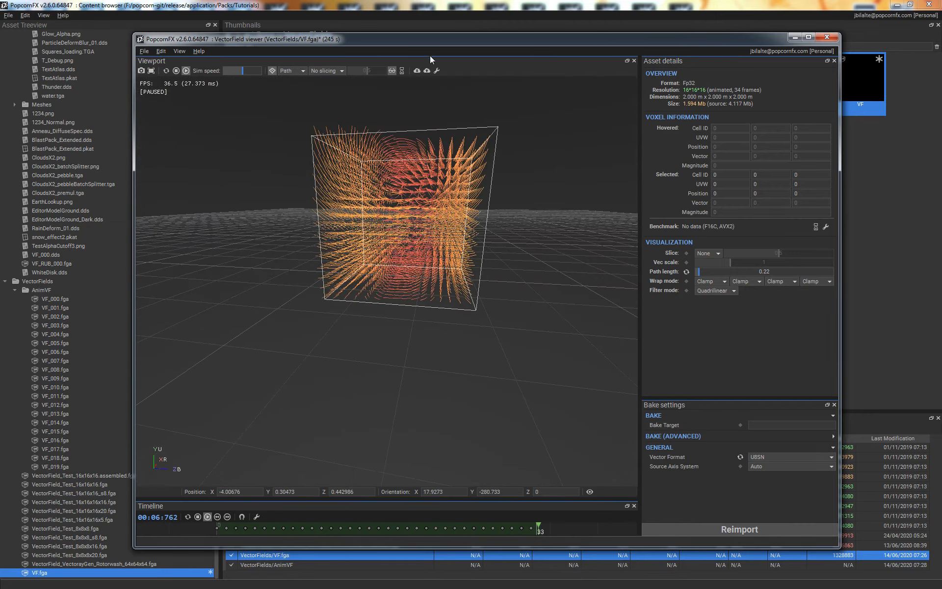
- Choose VectorField_Test_8x8x8x16.fga, VectorField_Test_16x16x16x20.fga and VectorField_VectorayGen_Rotorwash_64x64x64.fga from the VectorFields folder for import
left_click(416, 71)
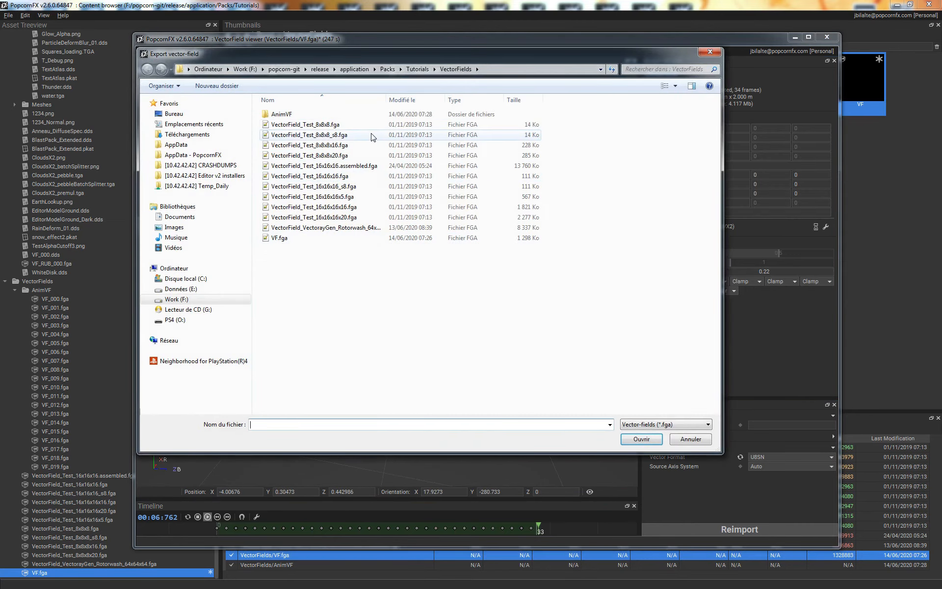
left_click(369, 149)
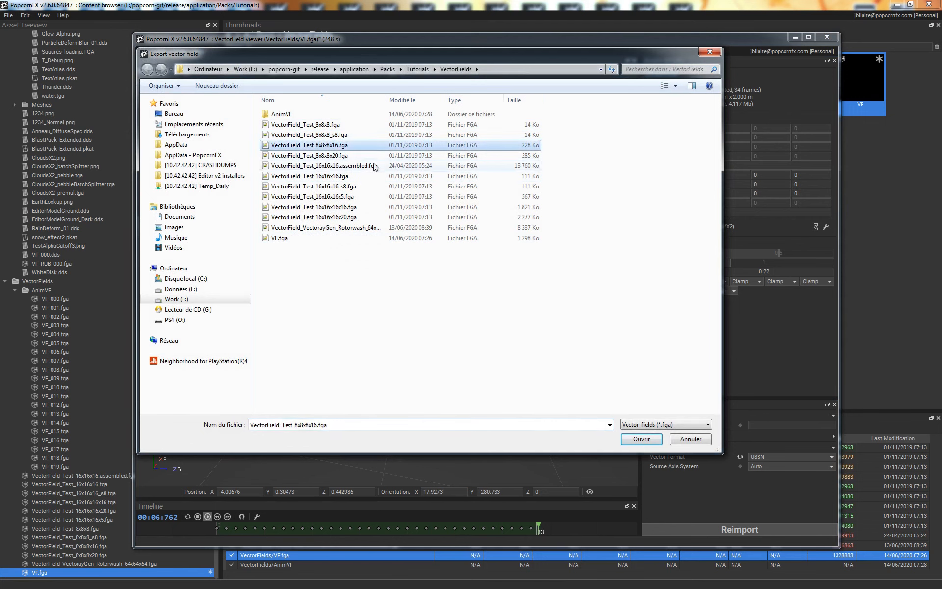
left_click(375, 217, "ctrl")
left_click(375, 227, "ctrl")
left_click(641, 438)
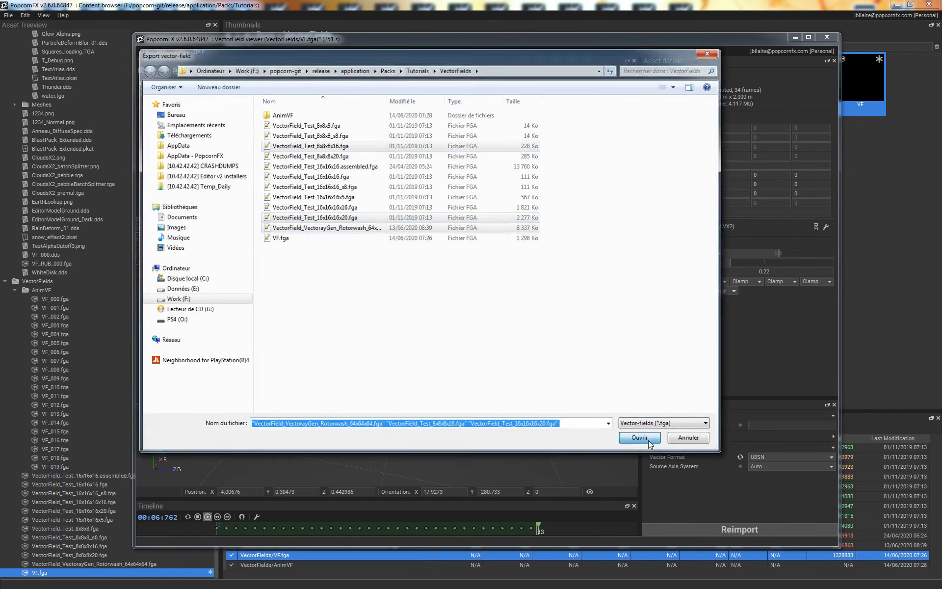
- Set the import's first frame to 5 and its resolution to 16×16×16
left_click_drag(414, 367, 431, 370)
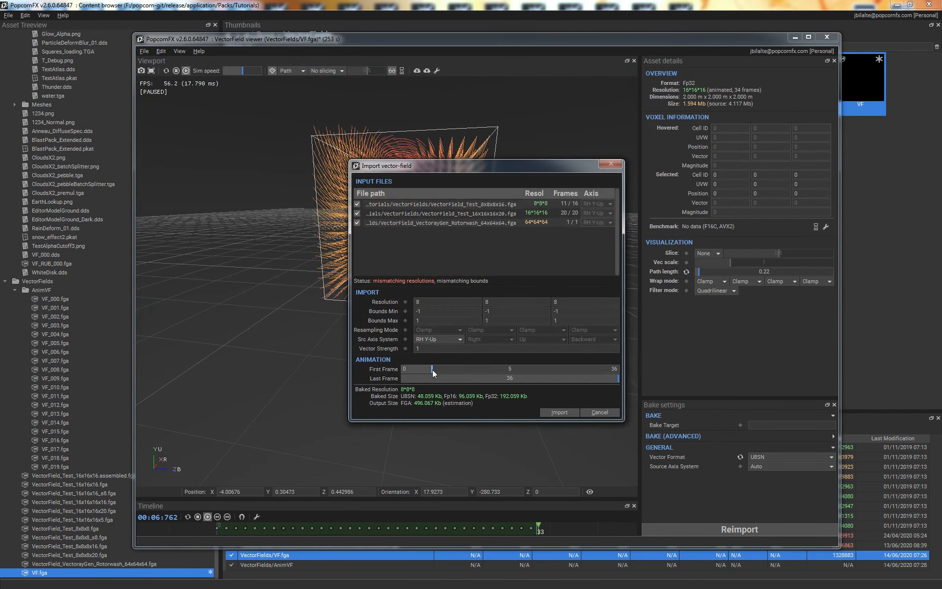
left_click(434, 303)
type("16")
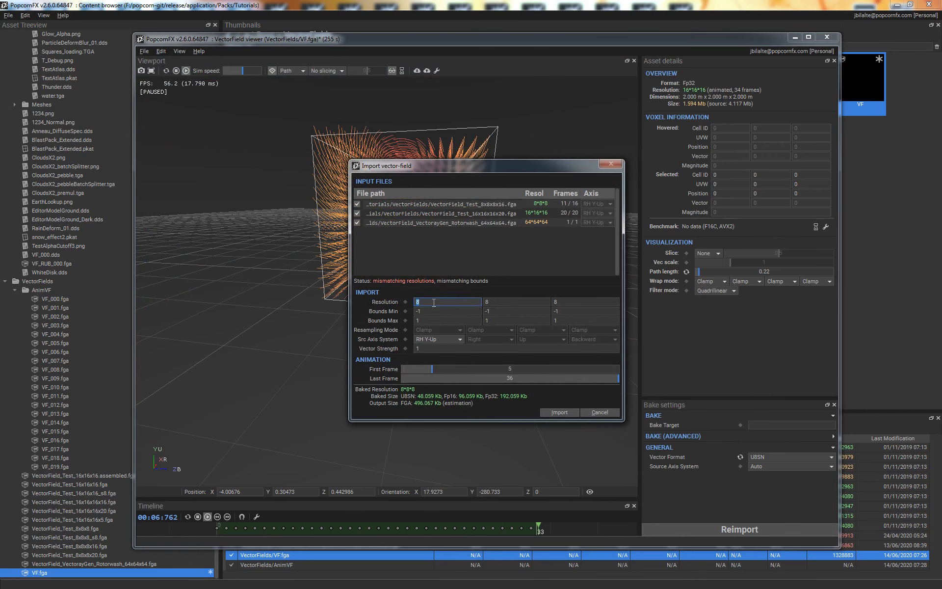
key("Tab")
type("16")
key("Tab")
type("1")
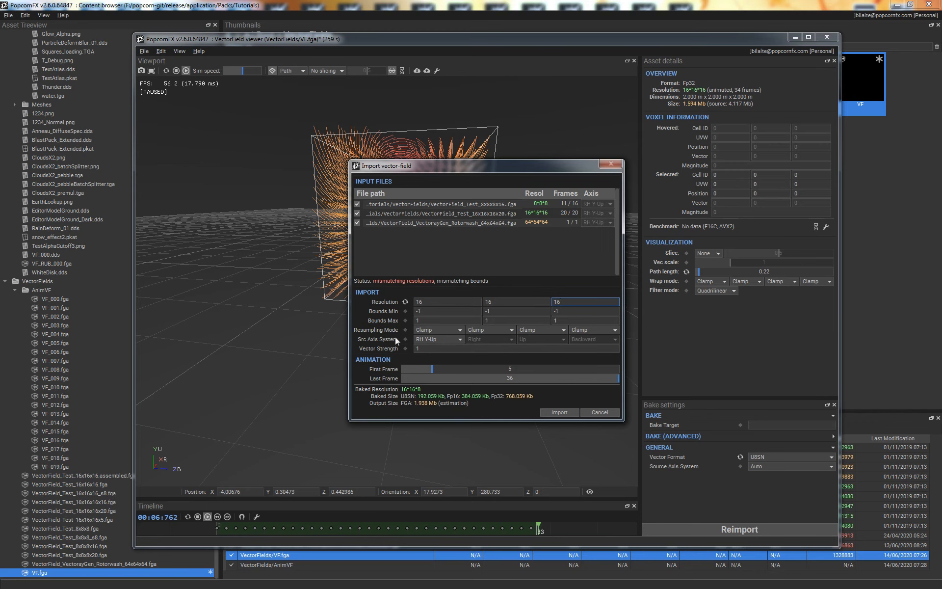
- Try LH Z-Up and Per-File as the source axis system, and return it to RH Y-Up
left_click(446, 339)
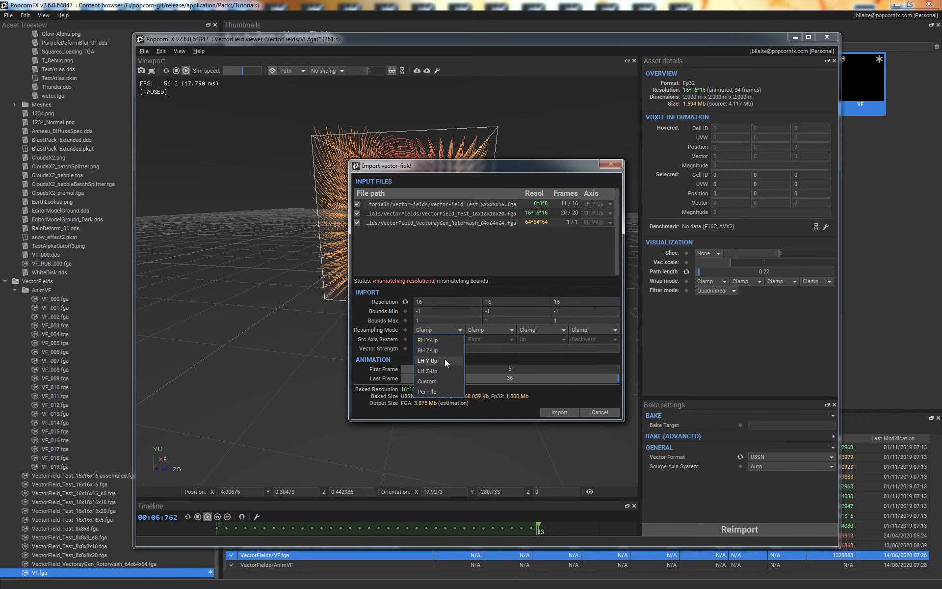
left_click(444, 372)
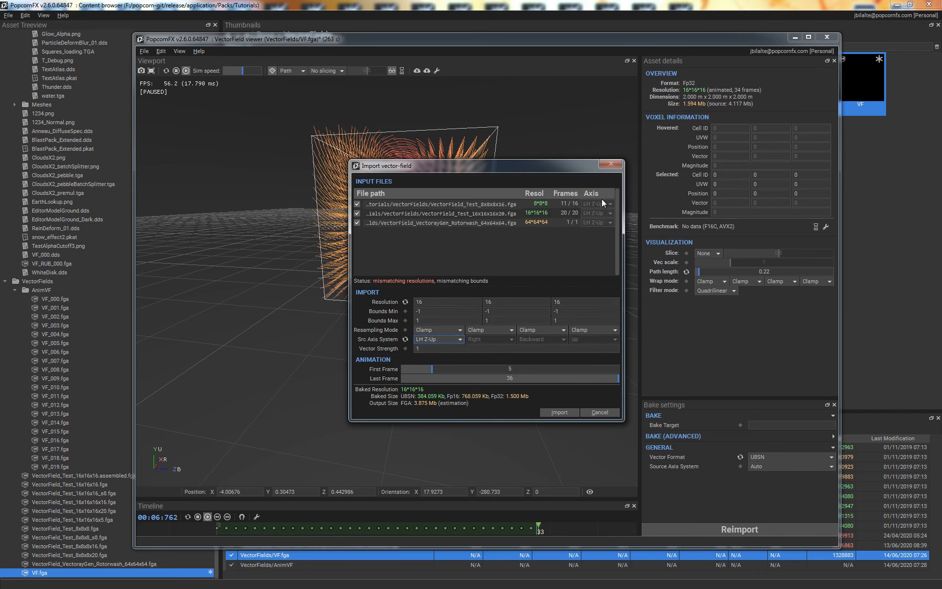
left_click(433, 337)
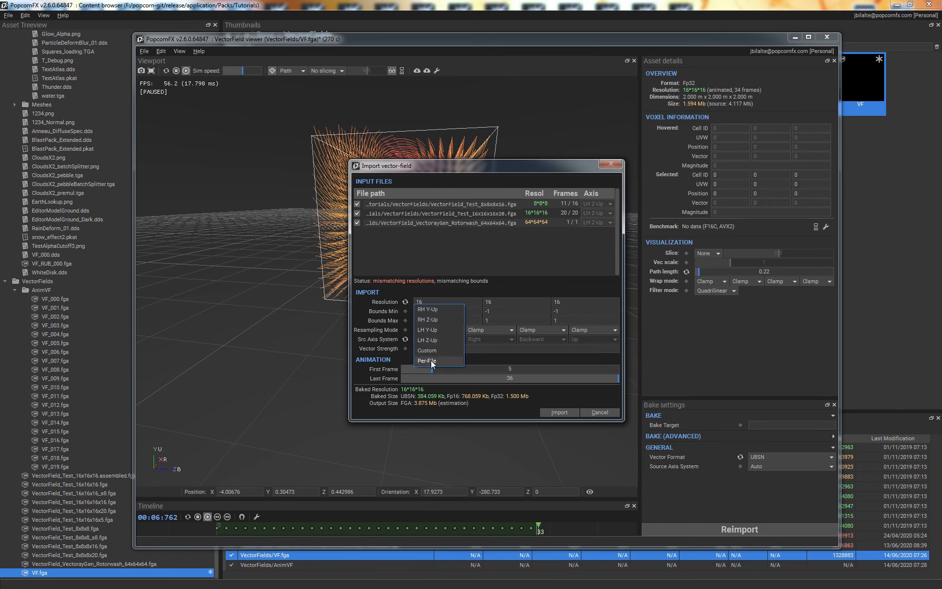
left_click(430, 360)
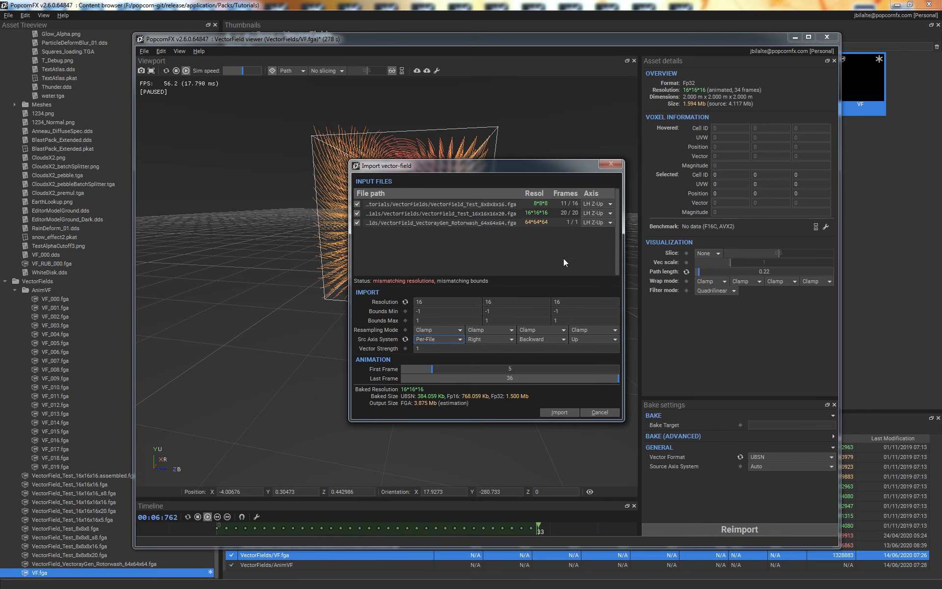
left_click(443, 339)
left_click(440, 287)
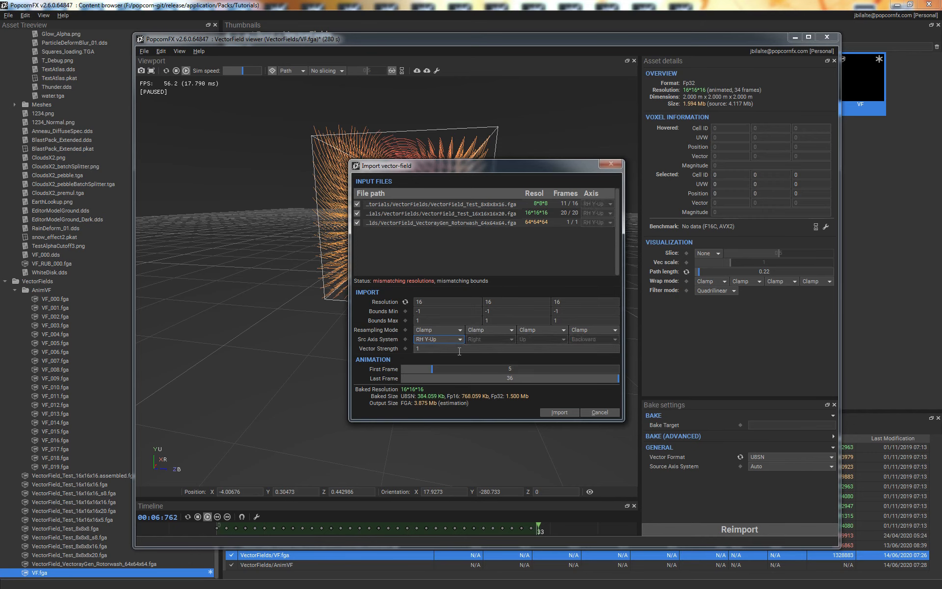
- Import the files with the source axis system set to Per-File, choosing a separate axis system for the 64x64x64 Rotorwash file
left_click(441, 339)
left_click(451, 393)
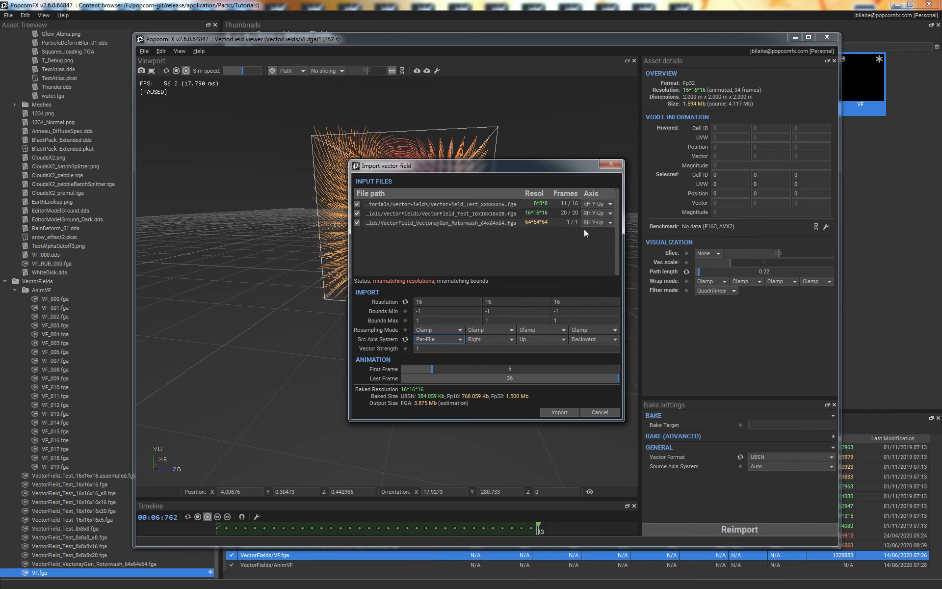
left_click(594, 224)
left_click(594, 254)
left_click(559, 412)
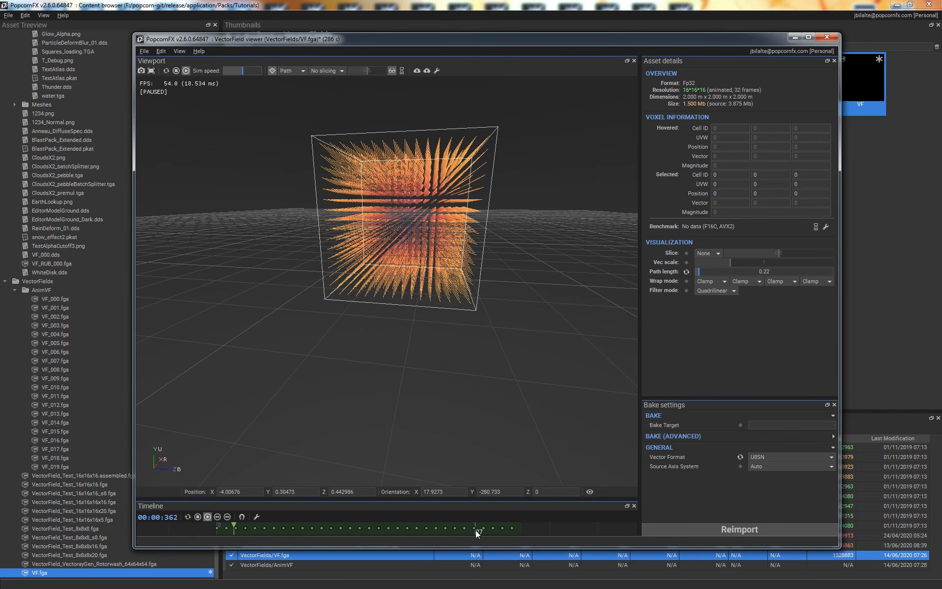
- Scrub the imported animation to frame 31 and examine the field from above and from the other side
left_click_drag(475, 530, 517, 530)
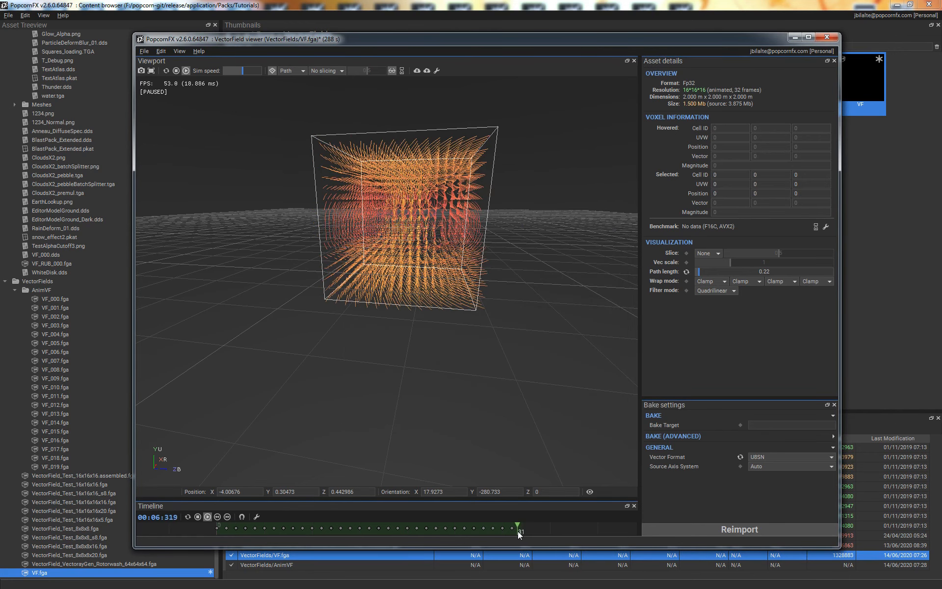
middle_click_drag(443, 268, 430, 191)
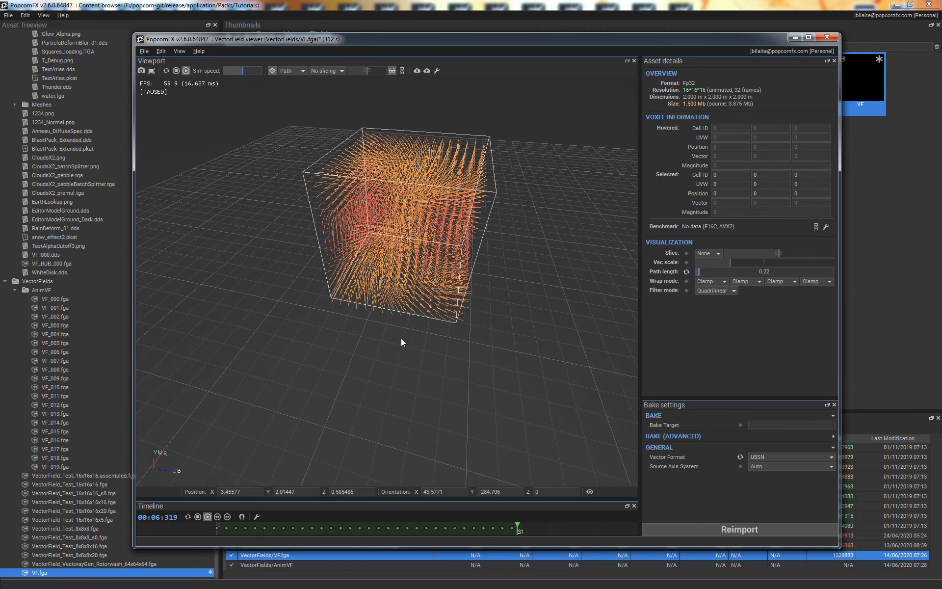
middle_click_drag(399, 341, 552, 341)
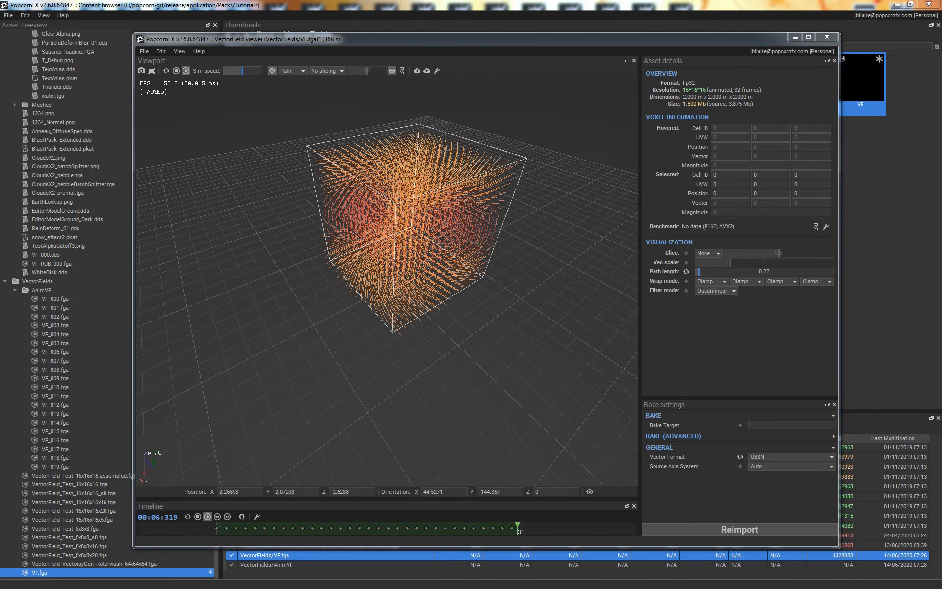